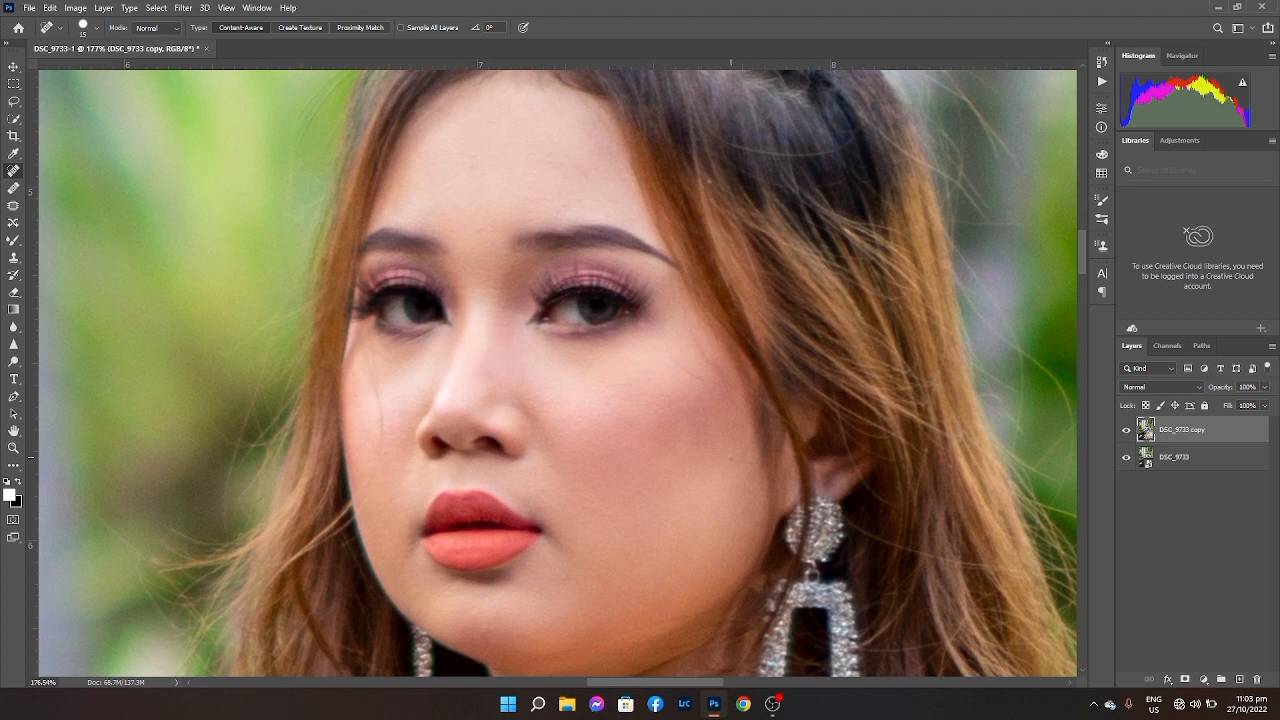
Heal the small blemishes on the woman's cheek and bare shoulder with the Spot Healing Brush.
left_click(628, 384)
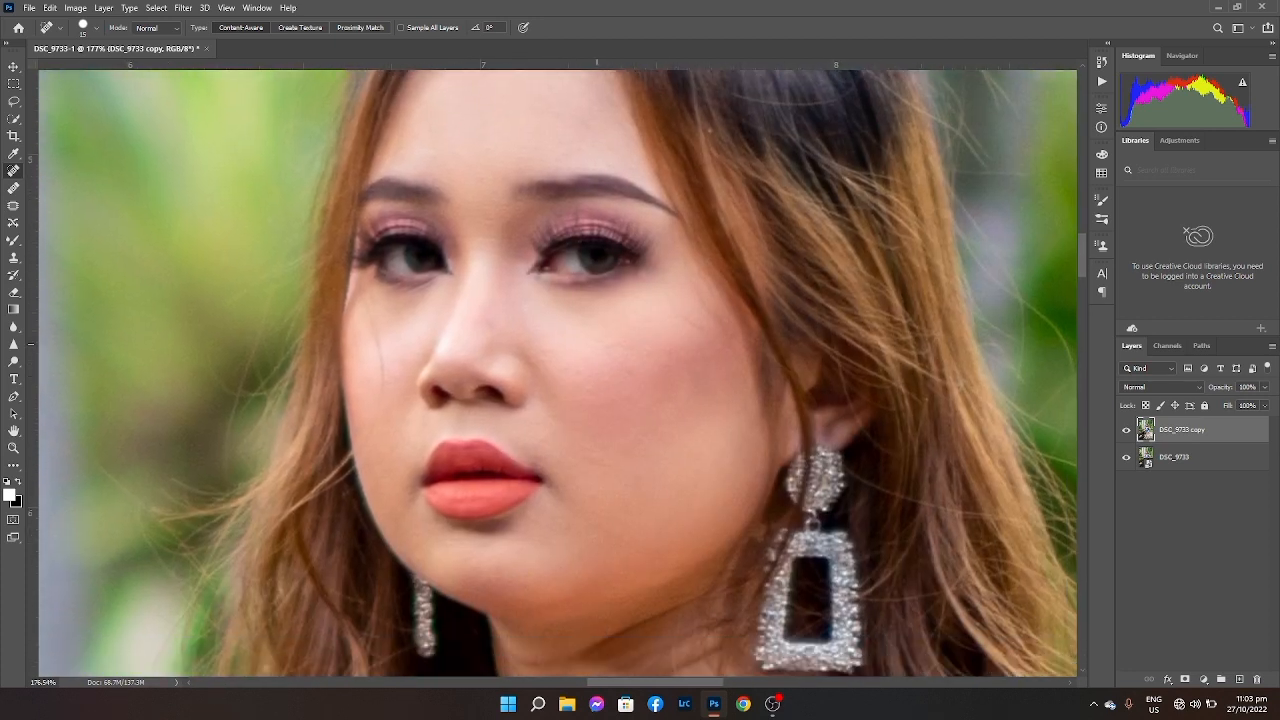
left_click(618, 348)
left_click(636, 374)
left_click(684, 407)
left_click_drag(717, 444, 690, 82)
left_click(712, 451)
left_click(745, 447)
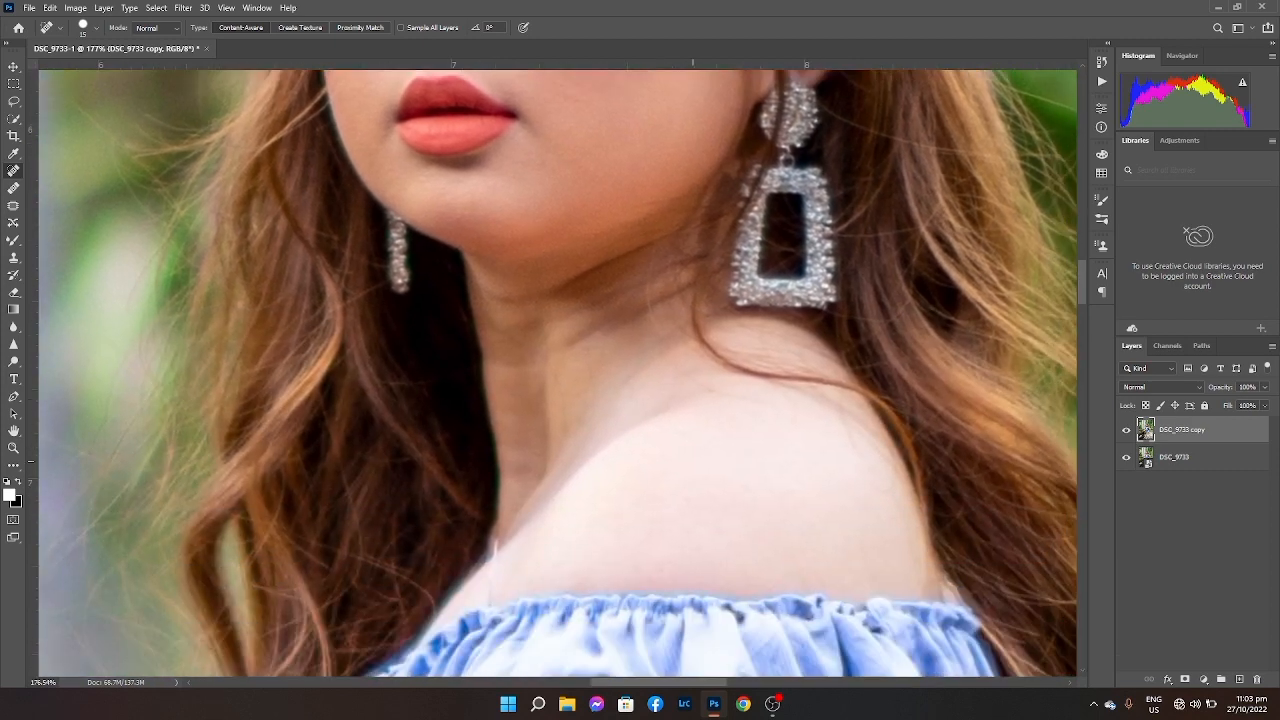
Heal the skin spots along the woman's forearm and near the elbow.
key("z")
left_click_drag(708, 448, 610, 450)
left_click_drag(600, 650, 480, 280)
left_click_drag(280, 500, 468, 365)
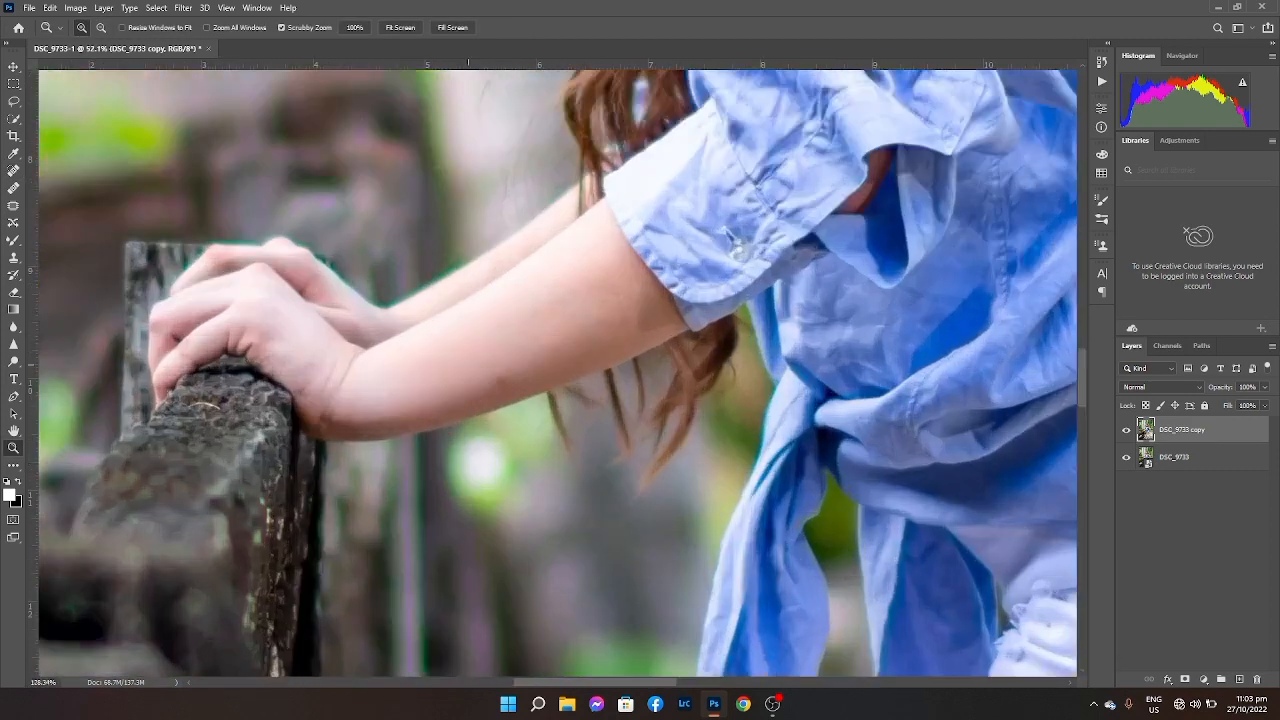
left_click_drag(358, 298, 392, 298)
key("j")
left_click(529, 392)
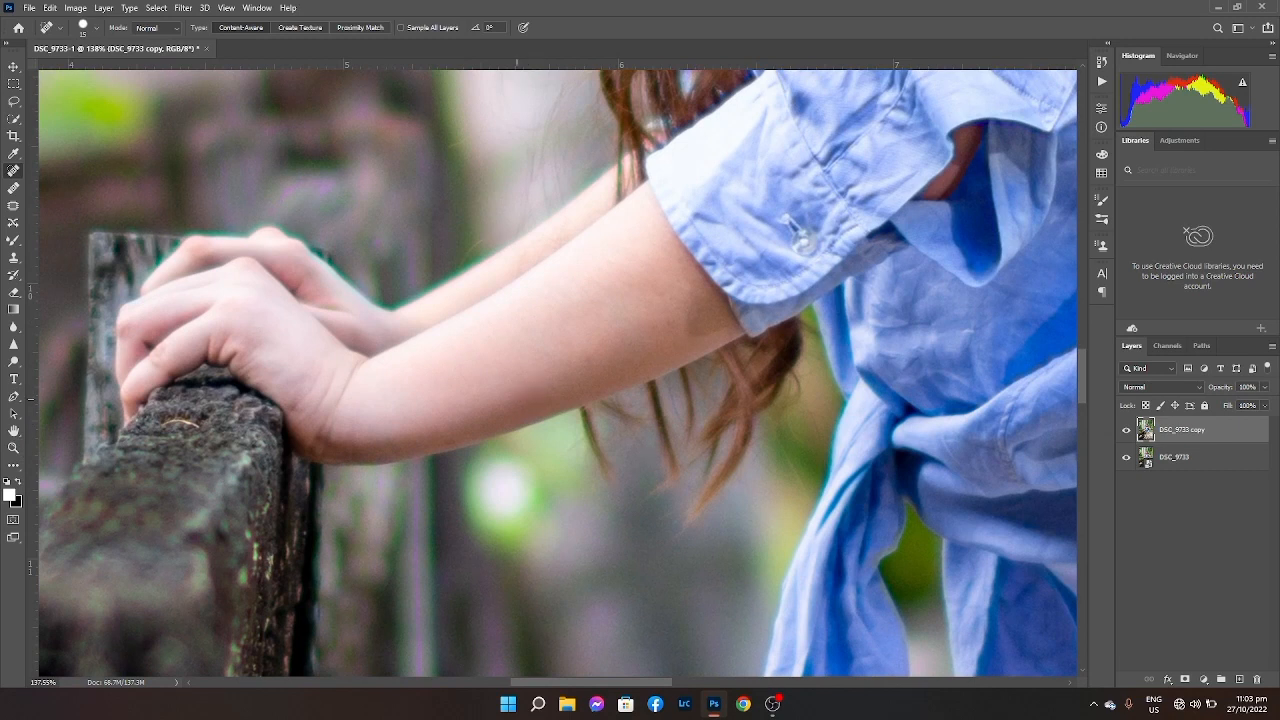
left_click(661, 293)
left_click(652, 326)
key("z")
left_click_drag(500, 412, 430, 412)
mouse_move(820, 520)
left_mouse_down()
mouse_move(449, 427)
mouse_move(359, 250)
left_mouse_up()
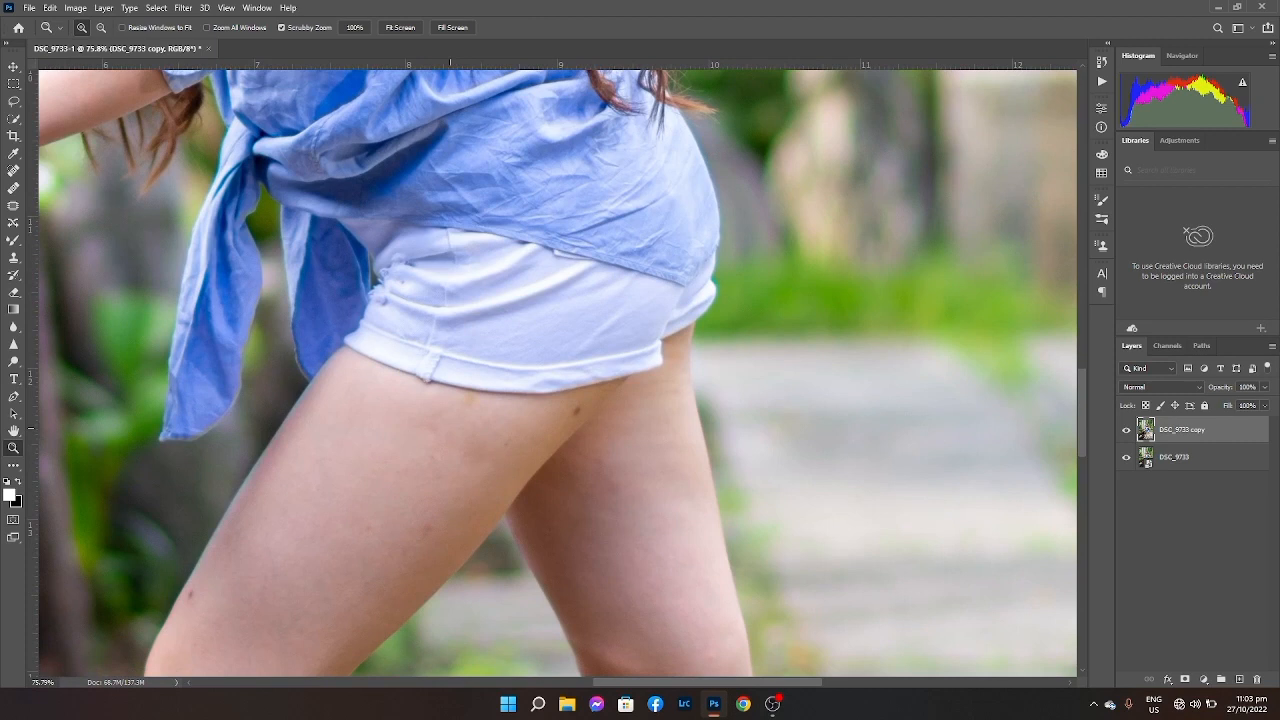
left_click_drag(443, 440, 510, 440)
key("j")
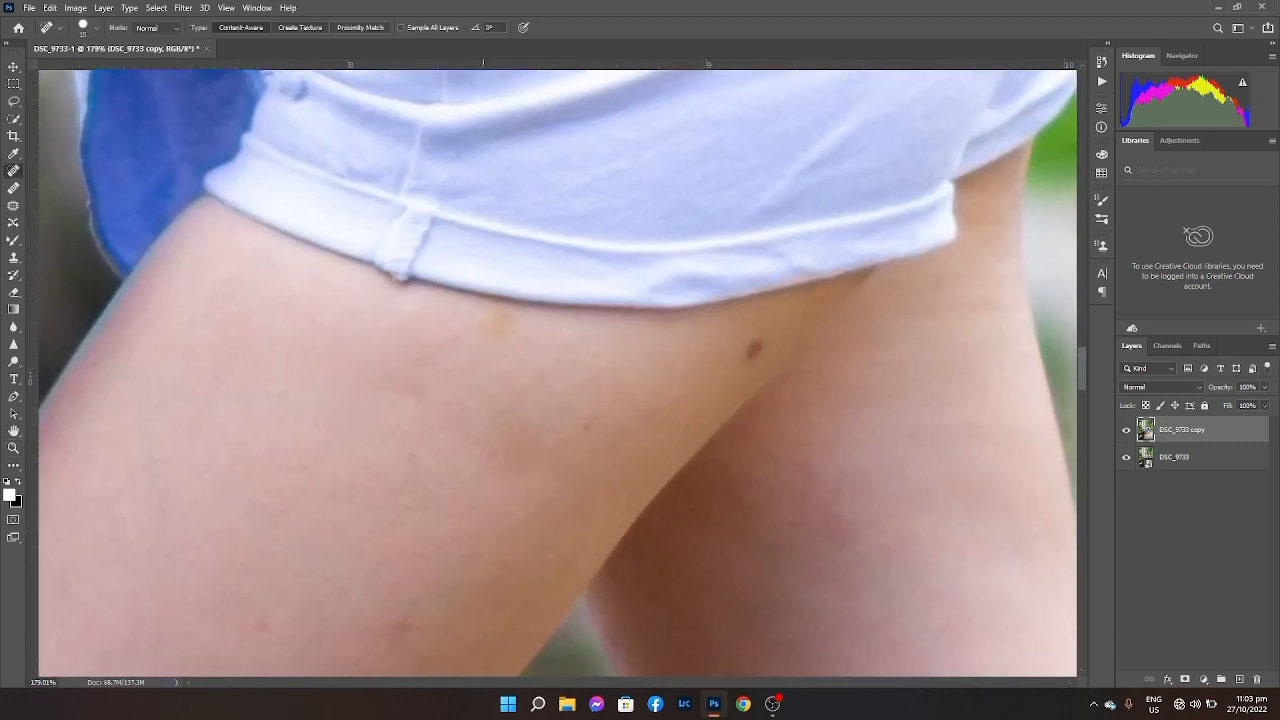
key("z")
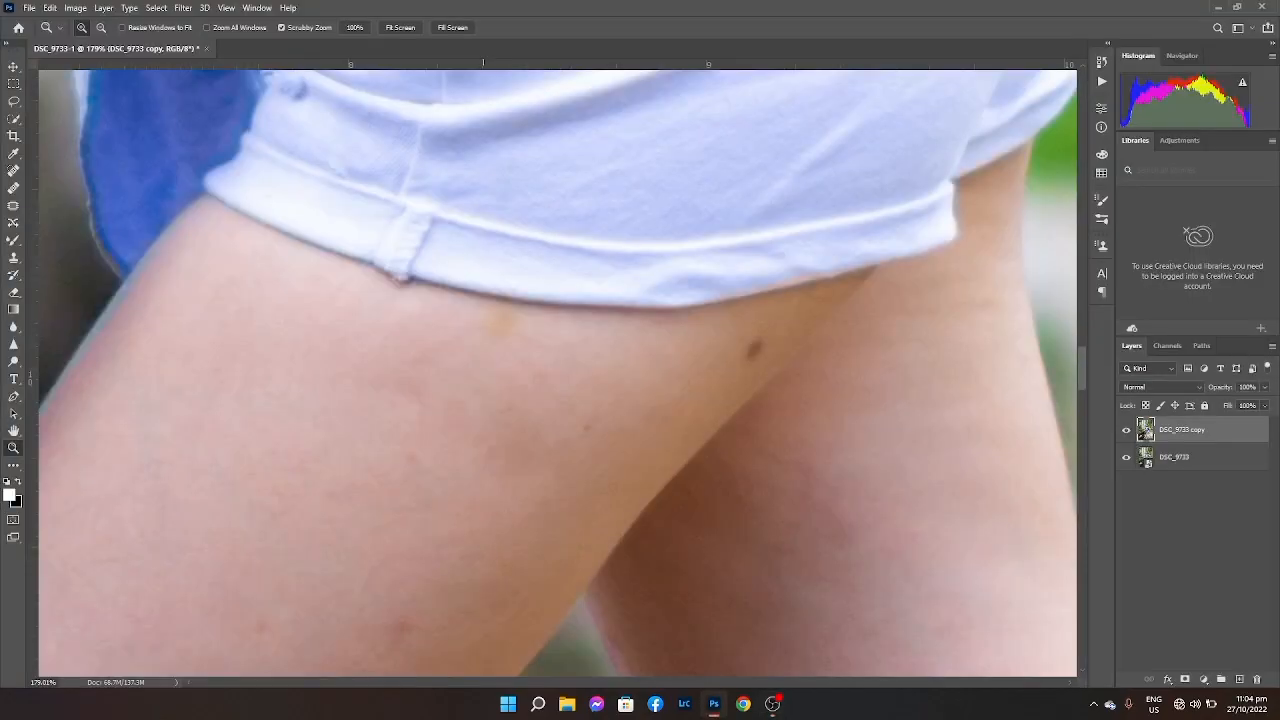
Close the document, saving it to the Desktop as DSC_9733-1 in Photoshop format, and reopen it.
key("ctrl+w")
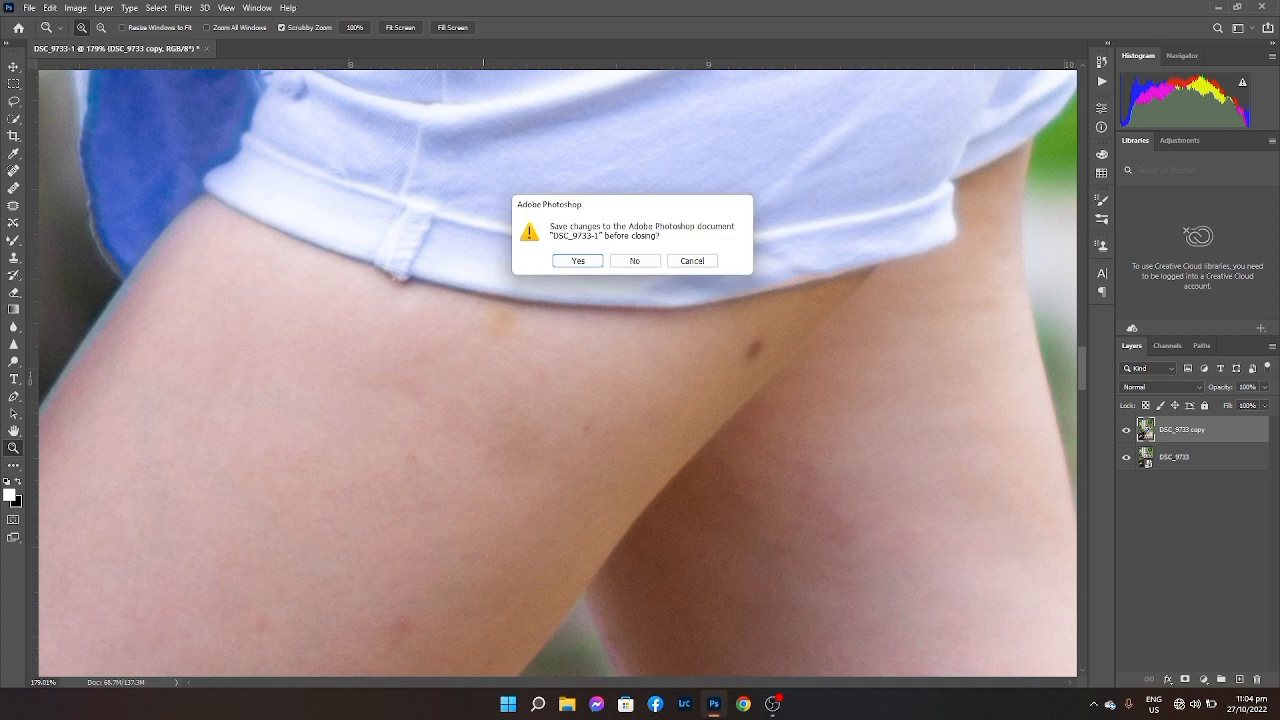
key("Return")
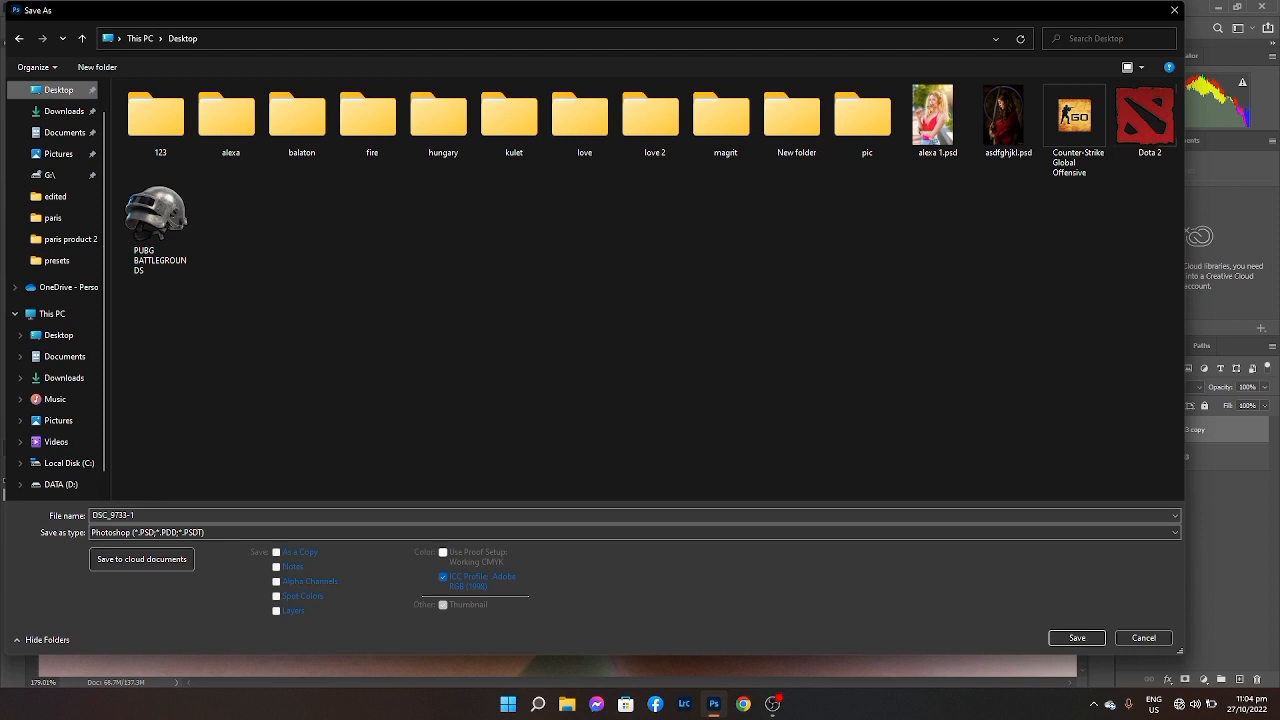
key("Return")
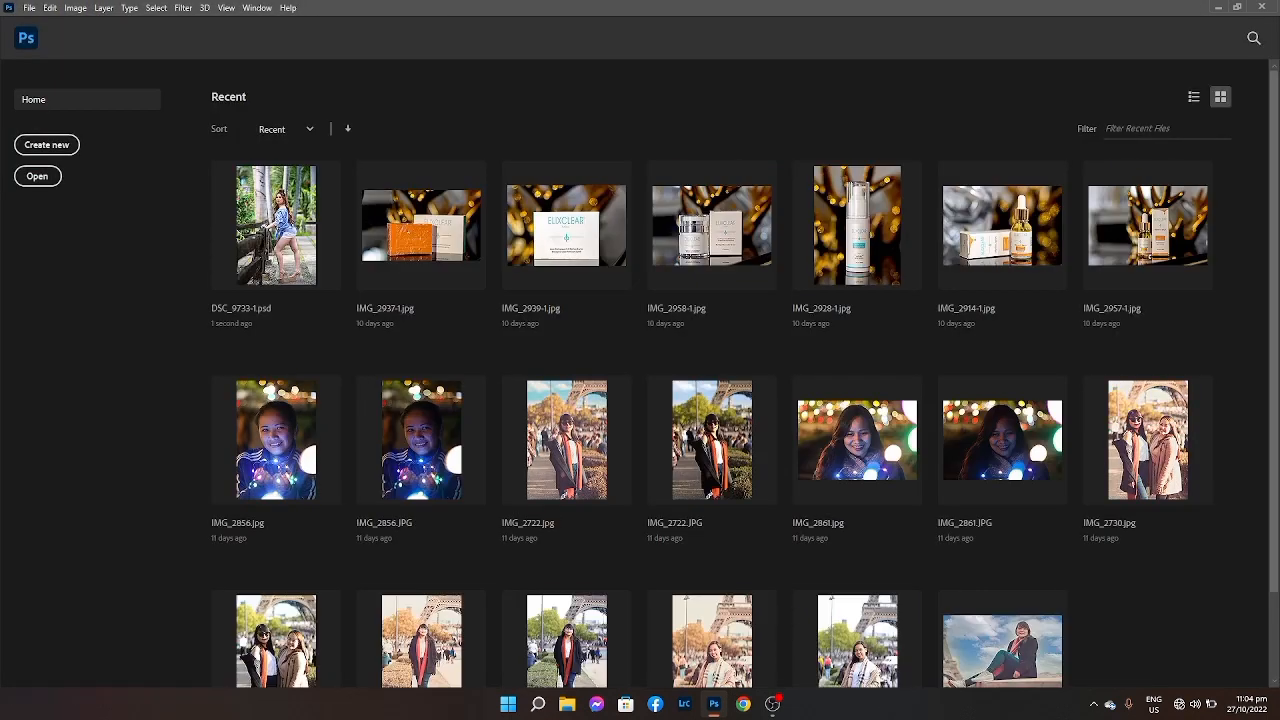
left_click(275, 225)
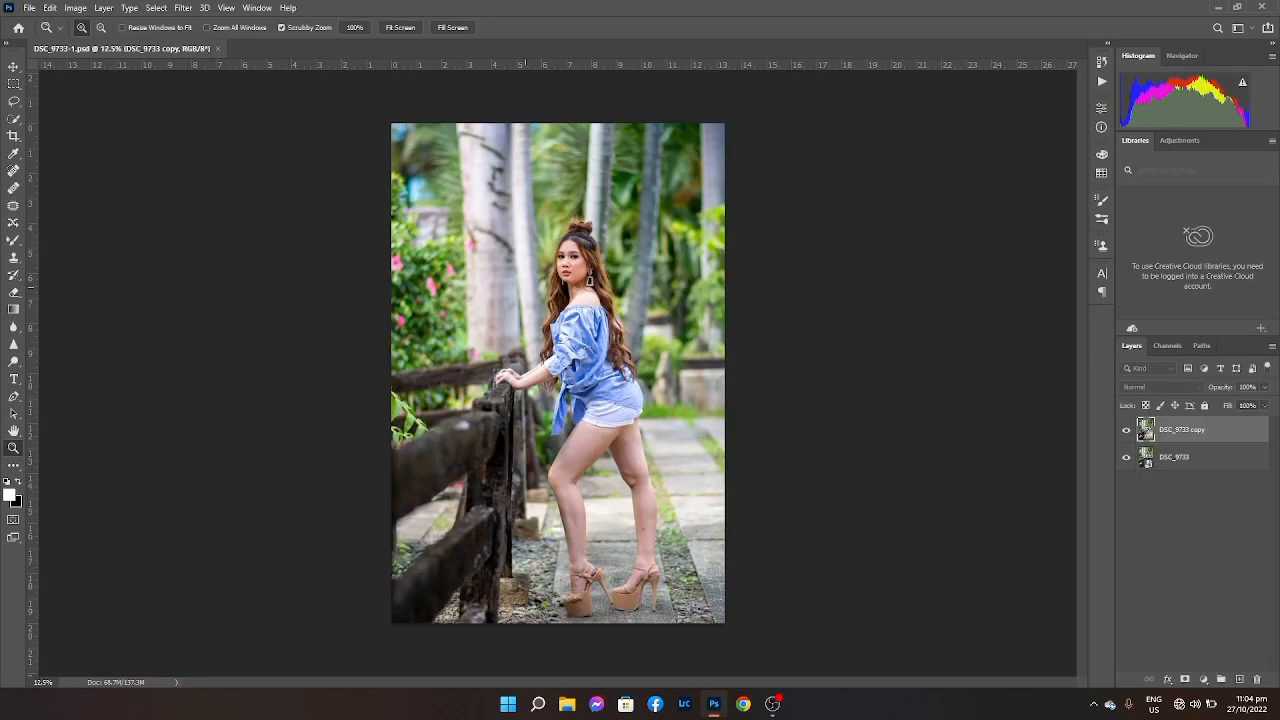
Heal the mole and marks on the upper thigh below the shorts.
left_click_drag(609, 432, 800, 432)
key("j")
left_click(546, 236)
left_click(478, 437)
left_click(381, 426)
left_click_drag(381, 426, 572, 241)
left_click(272, 355)
Heal the spots further down the front leg, from the lower thigh to the shin.
left_click_drag(292, 580, 307, 350)
left_click(316, 412)
left_click(291, 408)
left_click(300, 446)
left_click(367, 505)
mouse_move(456, 580)
left_mouse_down()
mouse_move(397, 356)
mouse_move(444, 395)
left_mouse_up()
left_click(456, 442)
left_click(458, 417)
left_click(434, 389)
left_click(423, 465)
left_click(467, 427)
Enlarge the healing brush to 30 px and remove the spots along the back leg's calf.
mouse_move(900, 330)
left_mouse_down()
mouse_move(370, 505)
mouse_move(359, 384)
left_mouse_up()
key("bracketright")
key("bracketright")
key("bracketright")
left_click(542, 440)
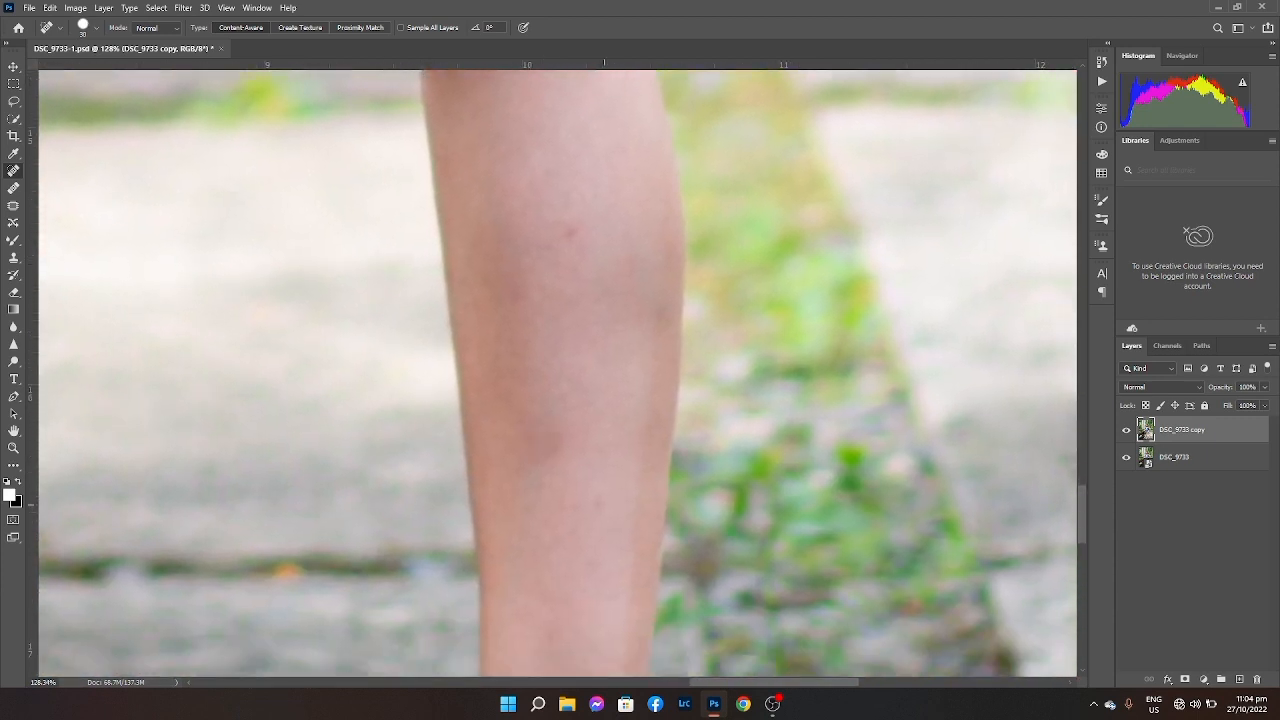
left_click(572, 237)
left_click_drag(560, 610, 558, 385)
left_click(542, 486)
left_click(492, 483)
left_click(523, 575)
left_click(489, 582)
Heal the remaining spots on the front leg's shin and knee, working upward.
mouse_move(474, 611)
left_mouse_down()
mouse_move(511, 361)
mouse_move(1135, 158)
left_mouse_up()
mouse_move(512, 95)
left_mouse_down()
mouse_move(624, 174)
mouse_move(590, 251)
mouse_move(592, 390)
left_mouse_up()
left_click(620, 276)
mouse_move(590, 130)
left_mouse_down()
mouse_move(582, 370)
mouse_move(610, 546)
left_mouse_up()
left_click(528, 291)
mouse_move(490, 120)
left_mouse_down()
mouse_move(559, 533)
mouse_move(541, 604)
left_mouse_up()
left_click(476, 424)
Clean up the leftover marks on the thighs with the Spot Healing Brush.
mouse_move(640, 180)
left_mouse_down()
mouse_move(491, 480)
mouse_move(472, 492)
left_mouse_up()
left_click(696, 350)
left_click(708, 270)
left_click(746, 250)
mouse_move(954, 257)
left_mouse_down()
mouse_move(855, 297)
mouse_move(714, 394)
mouse_move(680, 470)
mouse_move(637, 519)
left_mouse_up()
left_click(762, 361)
Flatten the image and duplicate the Background layer.
key("z")
left_click(649, 438, "alt")
right_click(1196, 430)
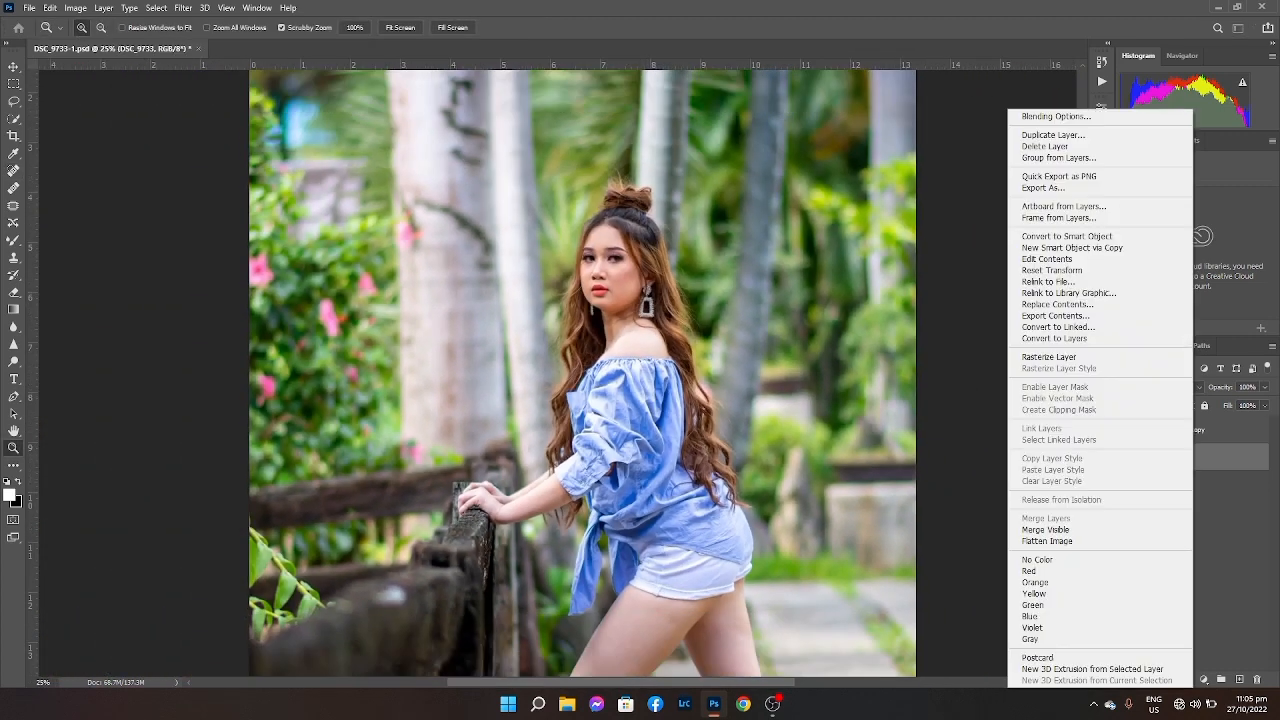
left_click(1100, 540)
key("ctrl+j")
Run the perfect eyes II action and paint white on its group mask over both irises.
left_click_drag(607, 260, 846, 260)
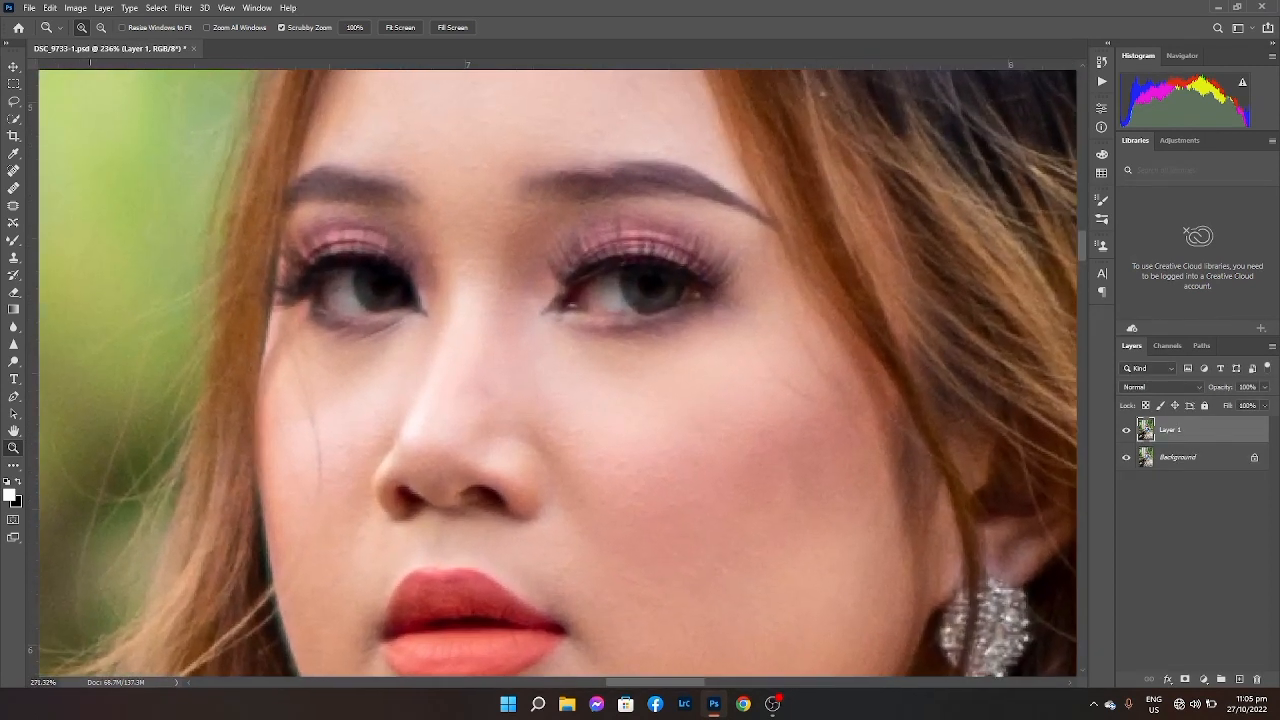
left_click(1101, 81)
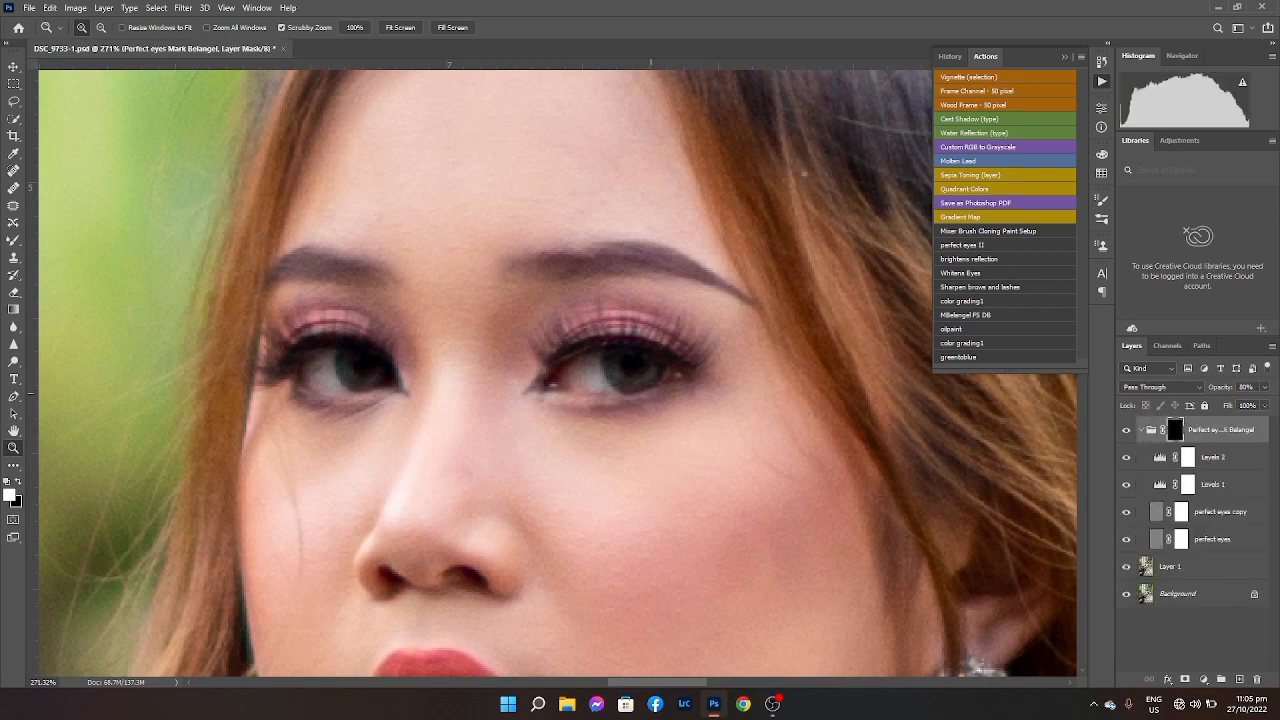
left_click_drag(585, 350, 650, 350)
key("b")
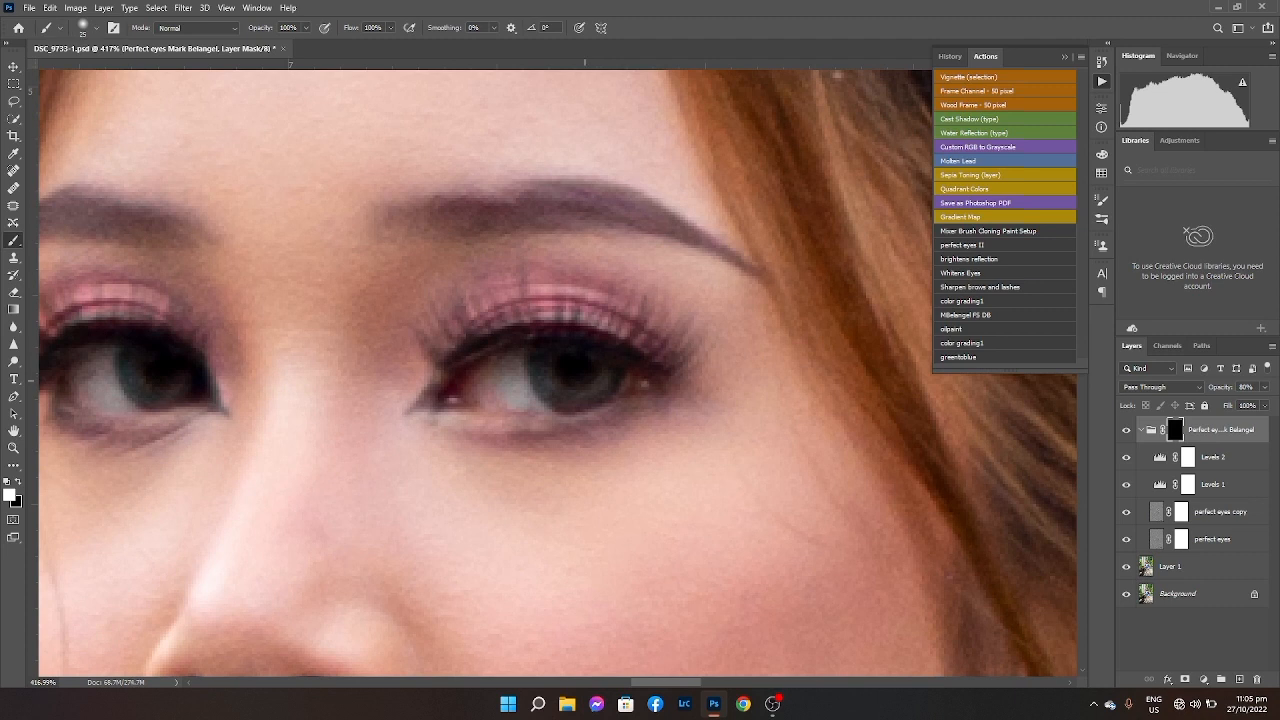
left_click_drag(565, 395, 706, 375)
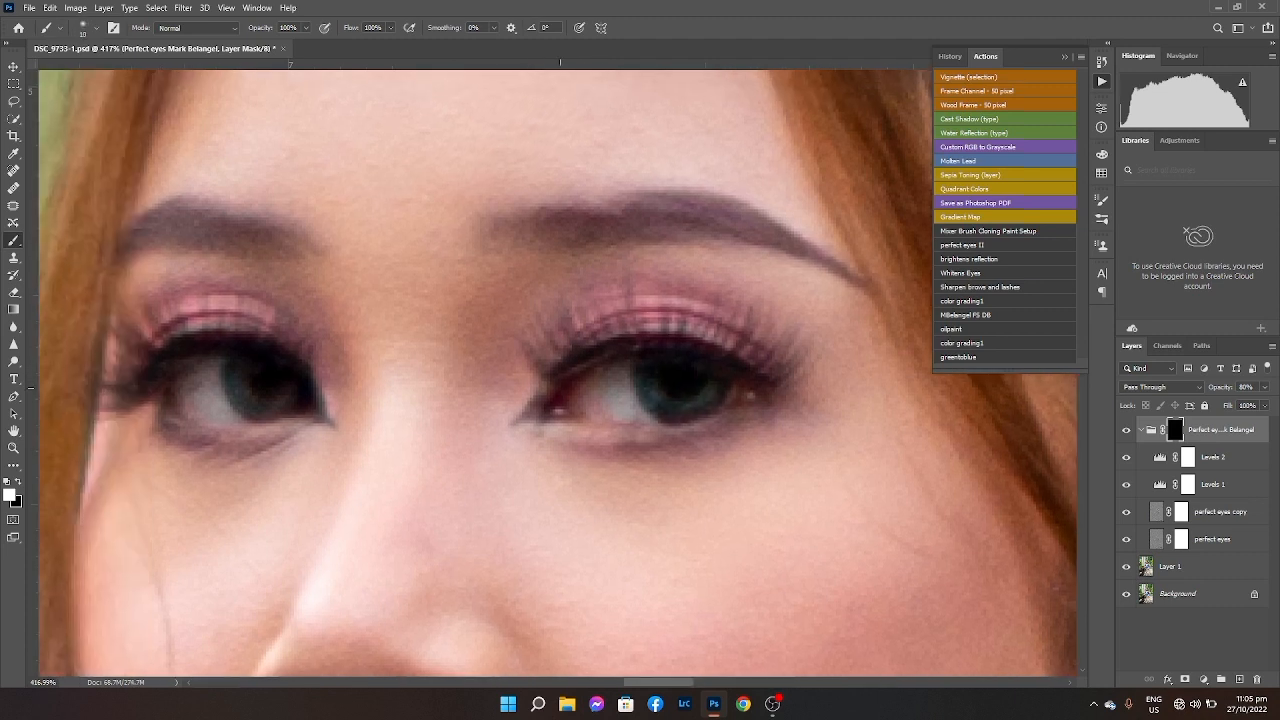
mouse_move(239, 372)
left_mouse_down()
mouse_move(272, 402)
mouse_move(269, 386)
left_mouse_up()
Flatten the perfect eyes group and all other layers into the Background.
key("z")
left_click_drag(598, 283, 437, 283)
right_click(1142, 486)
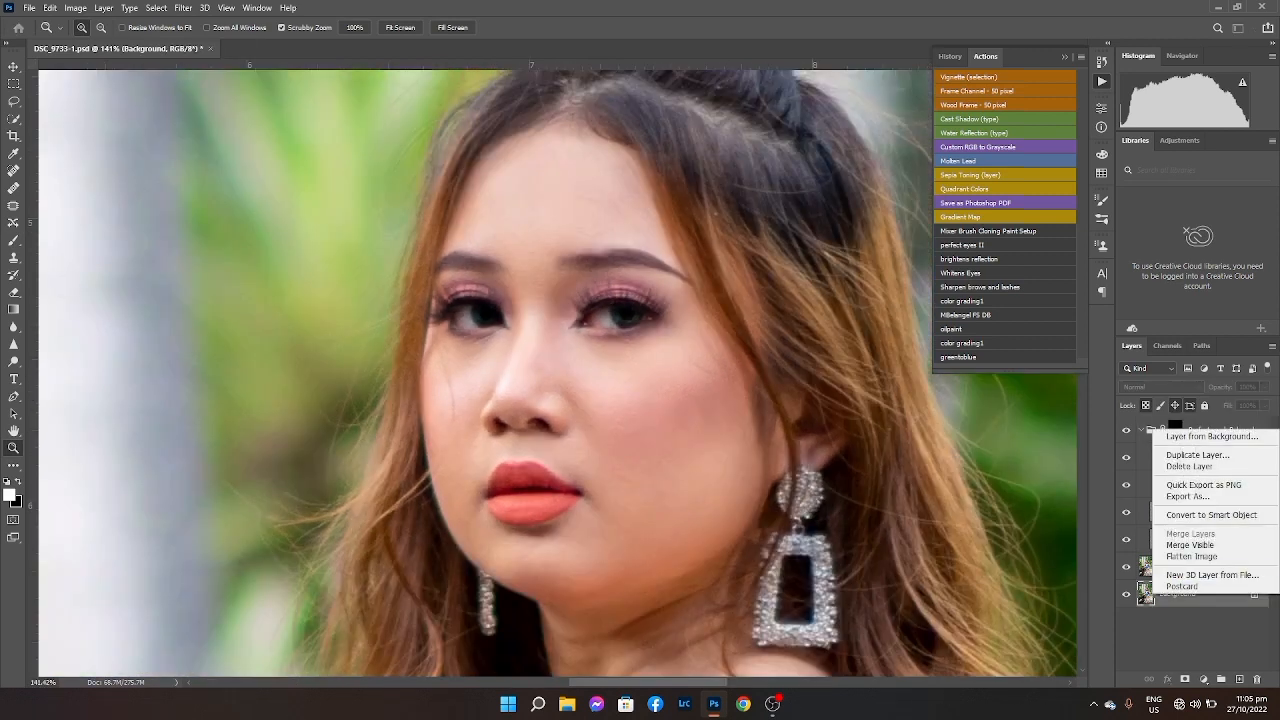
left_click(1190, 551)
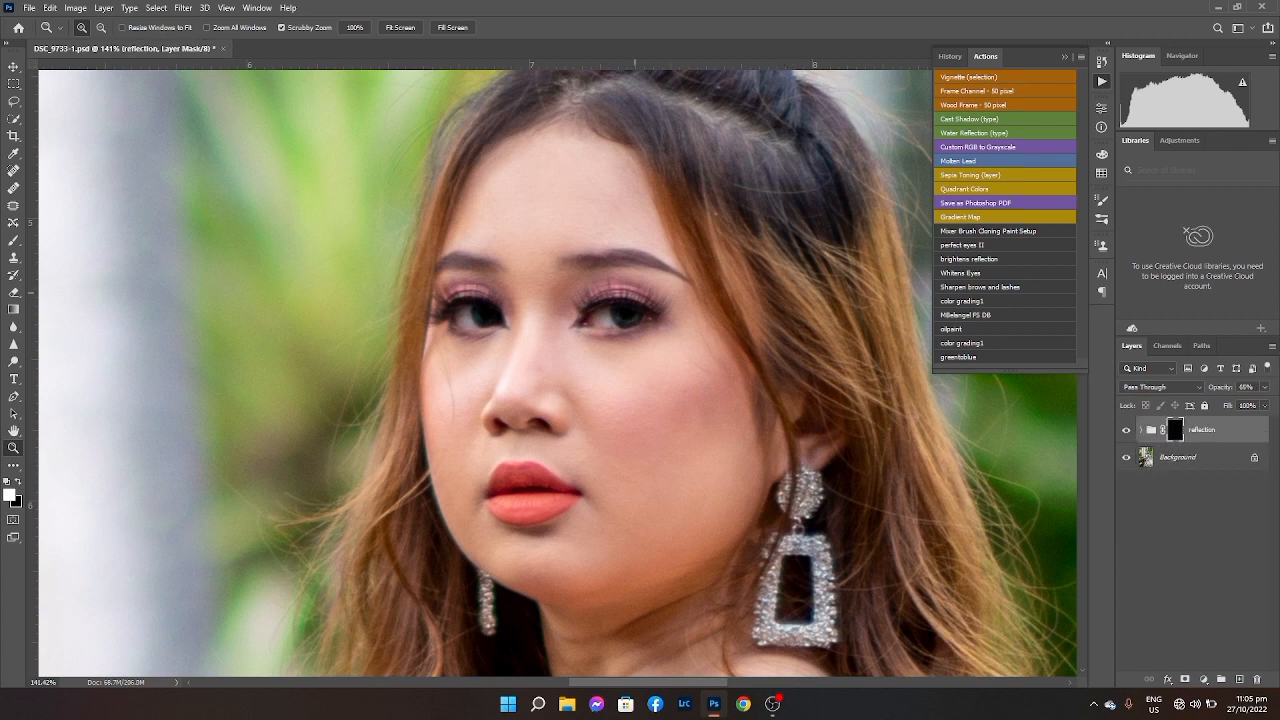
Reveal the brightens reflection effect on both irises by painting its mask, and set the reflection group's opacity to 30%.
left_click_drag(635, 293, 700, 293)
key("b")
mouse_move(607, 413)
left_mouse_down()
mouse_move(644, 423)
mouse_move(660, 408)
left_mouse_up()
left_click_drag(231, 400, 264, 421)
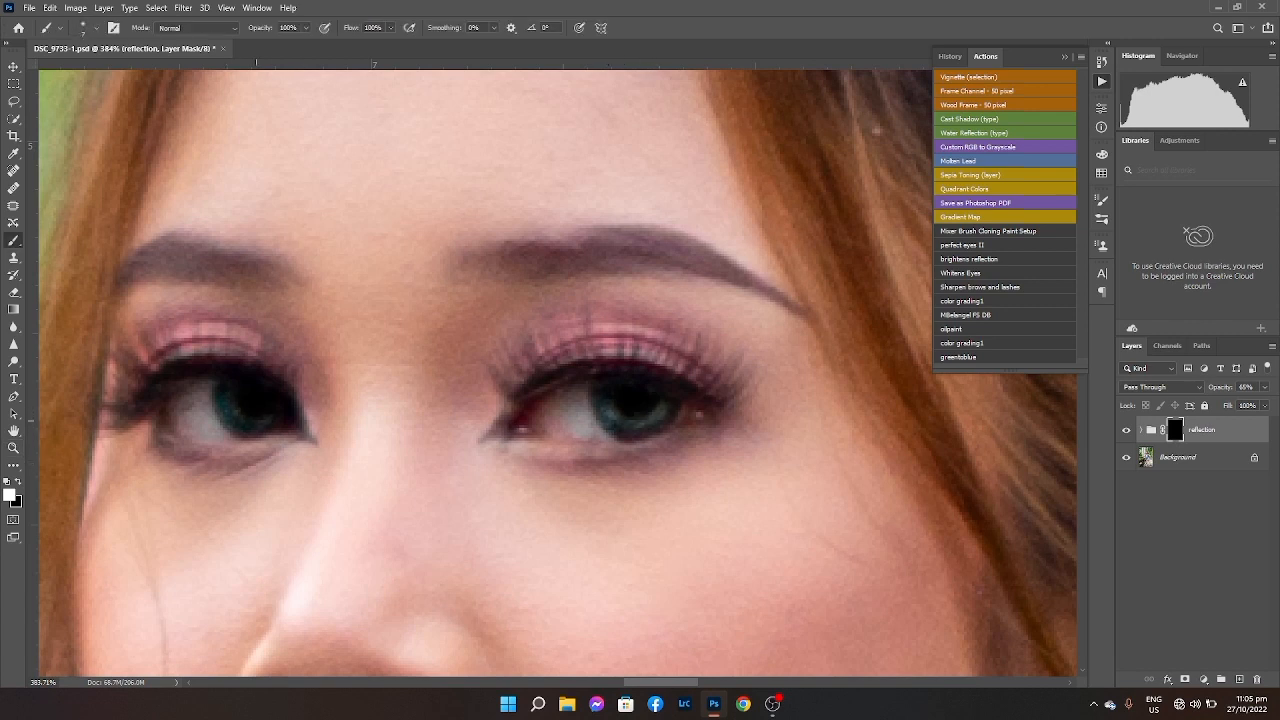
key("z")
left_click_drag(630, 430, 540, 439)
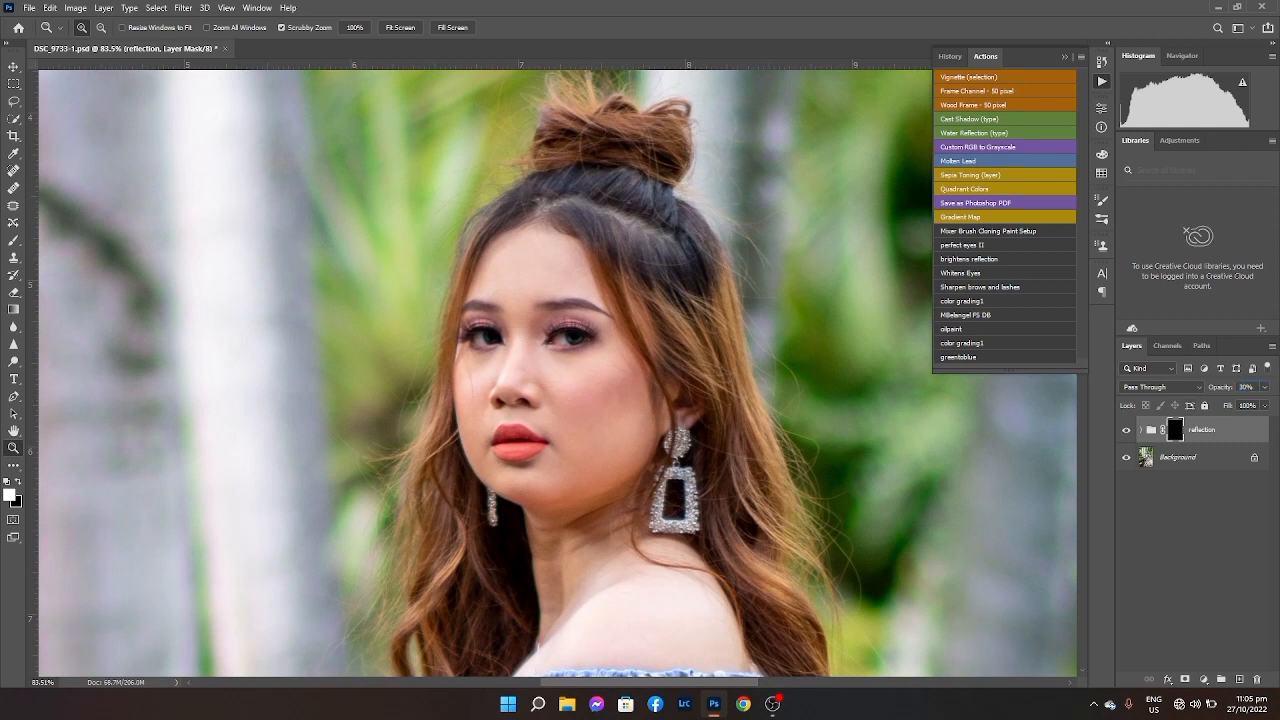
Flatten the reflection group into the image and duplicate the Background as a new layer.
right_click(1147, 461)
left_click(1191, 593)
key("ctrl+j")
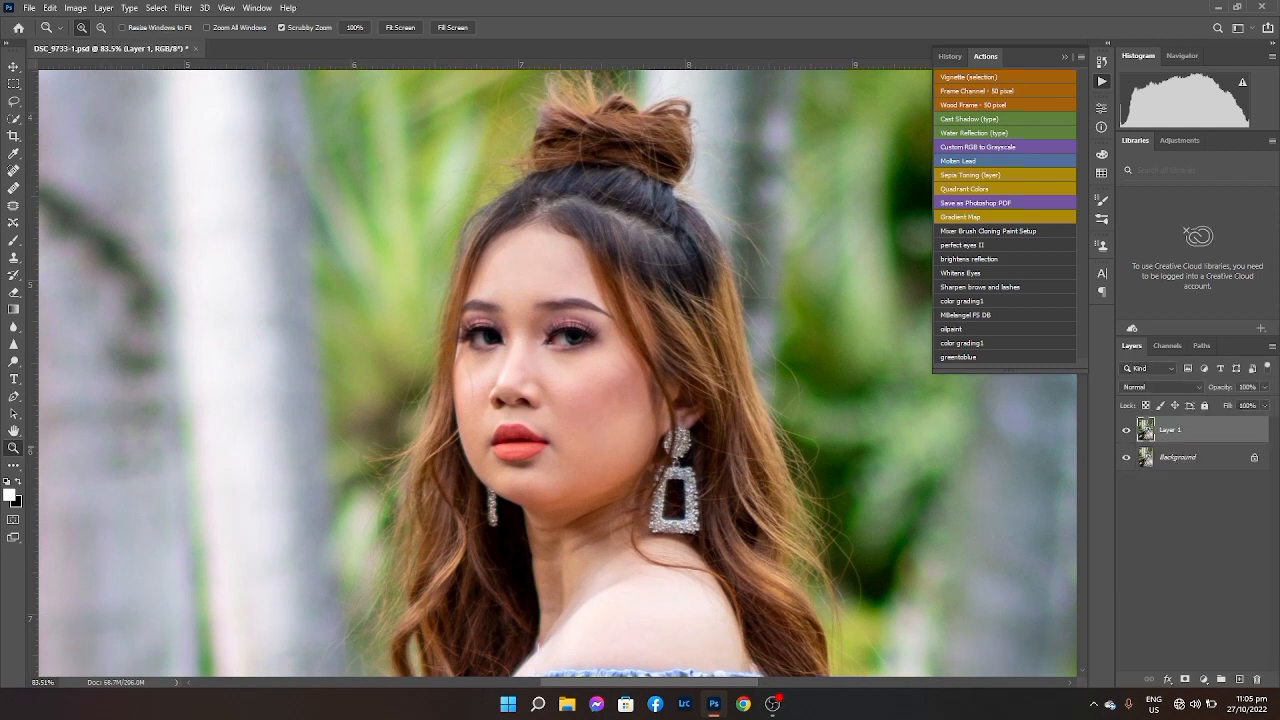
Run the Whitens Eyes action, paint its mask over the whites of the eyes, and set the brush to black at 35% opacity.
left_click(960, 273)
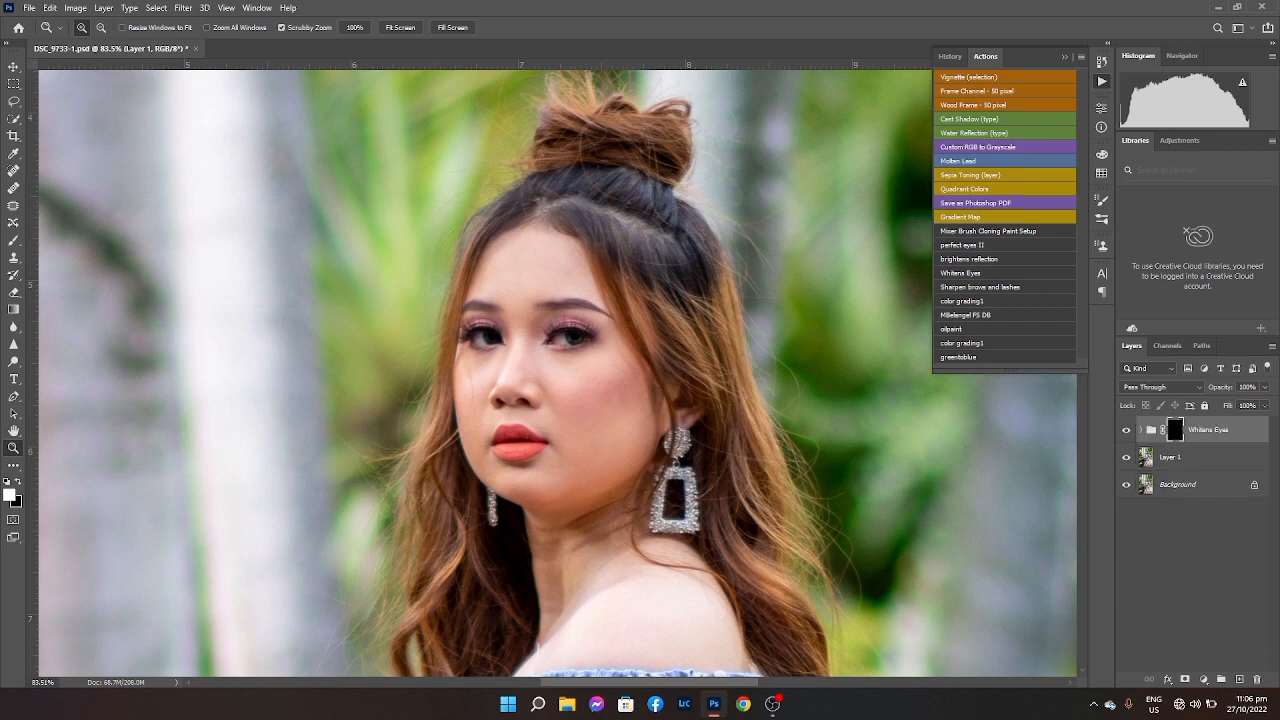
mouse_move(537, 346)
left_mouse_down()
mouse_move(576, 330)
mouse_move(527, 459)
mouse_move(517, 431)
mouse_move(478, 442)
mouse_move(608, 402)
left_mouse_up()
key("b")
left_click_drag(270, 424, 251, 395)
key("x")
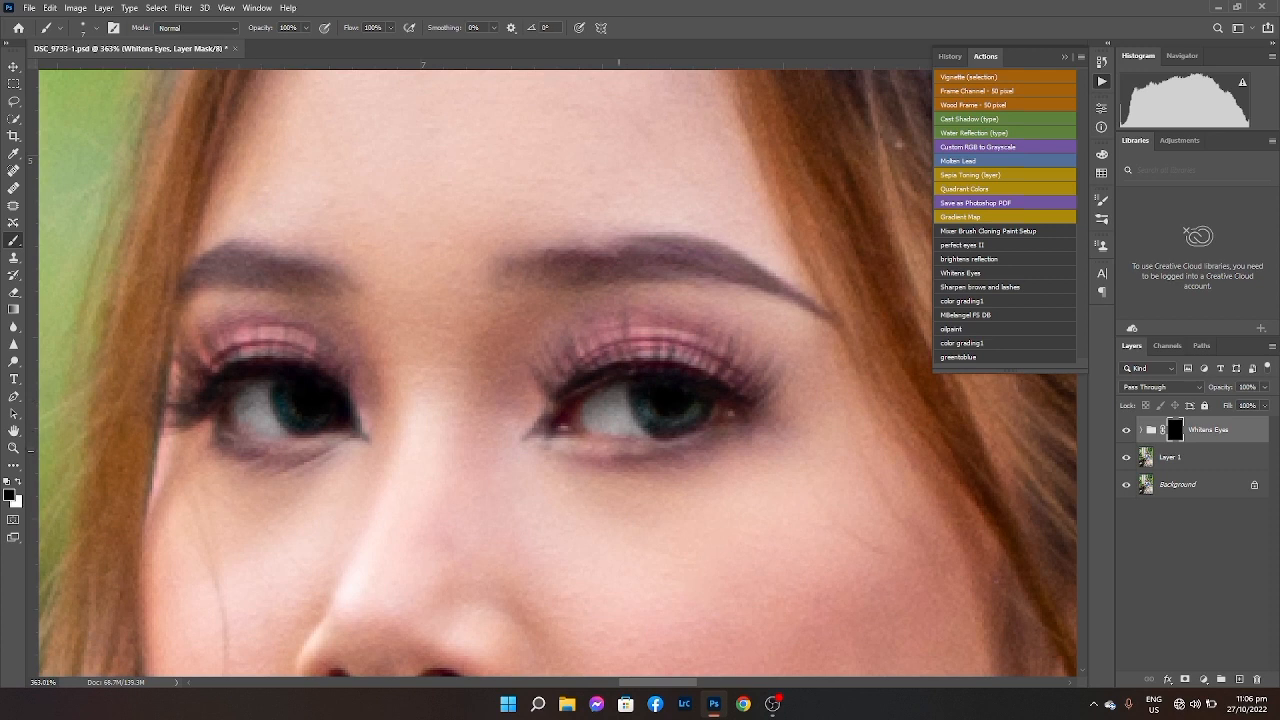
key("3")
key("5")
key("z")
left_click_drag(640, 445, 490, 445)
type("b")
type("3")
type("0")
key("Return")
key("Return")
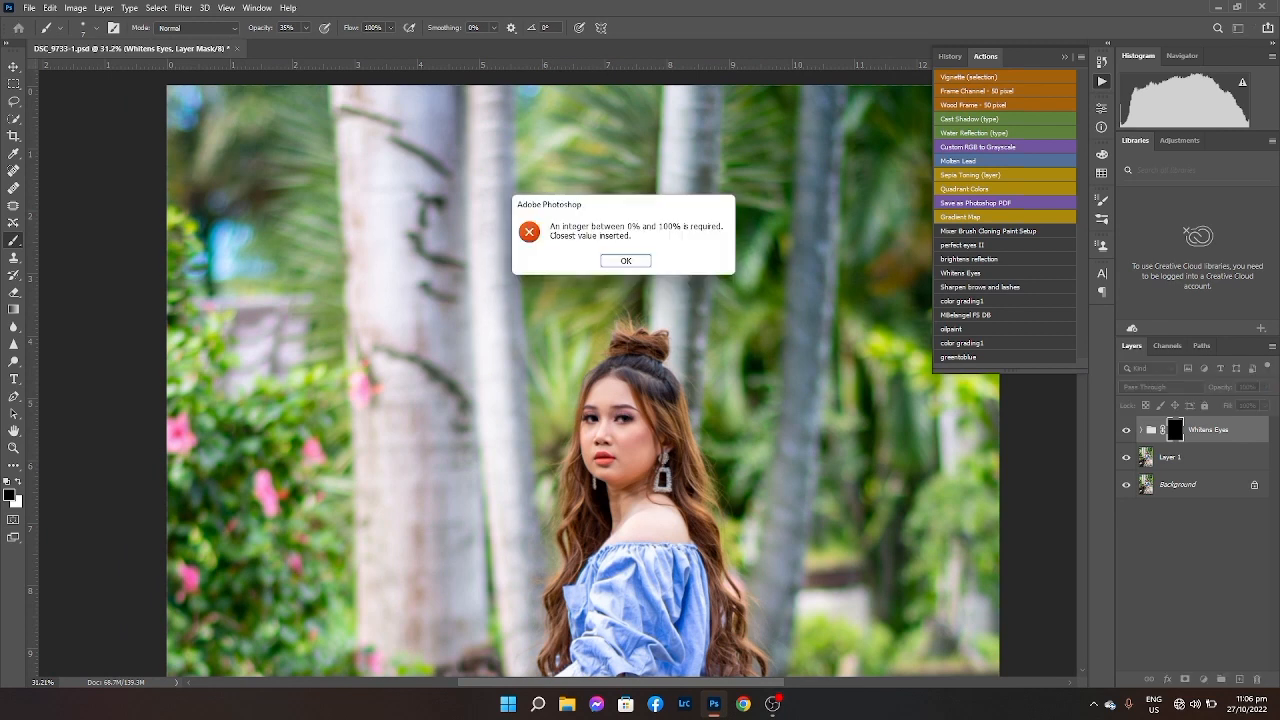
key("Return")
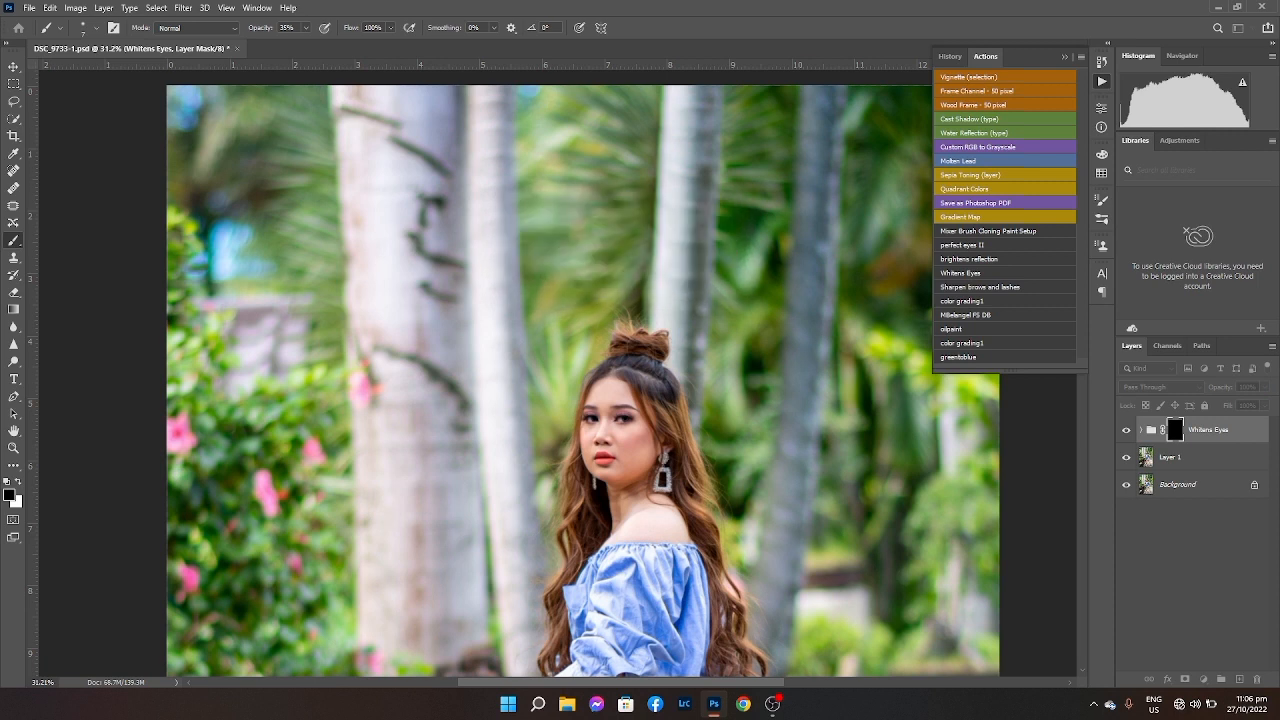
Set the Whitens Eyes group's opacity to 75%.
left_click(1200, 484)
left_click(1175, 429)
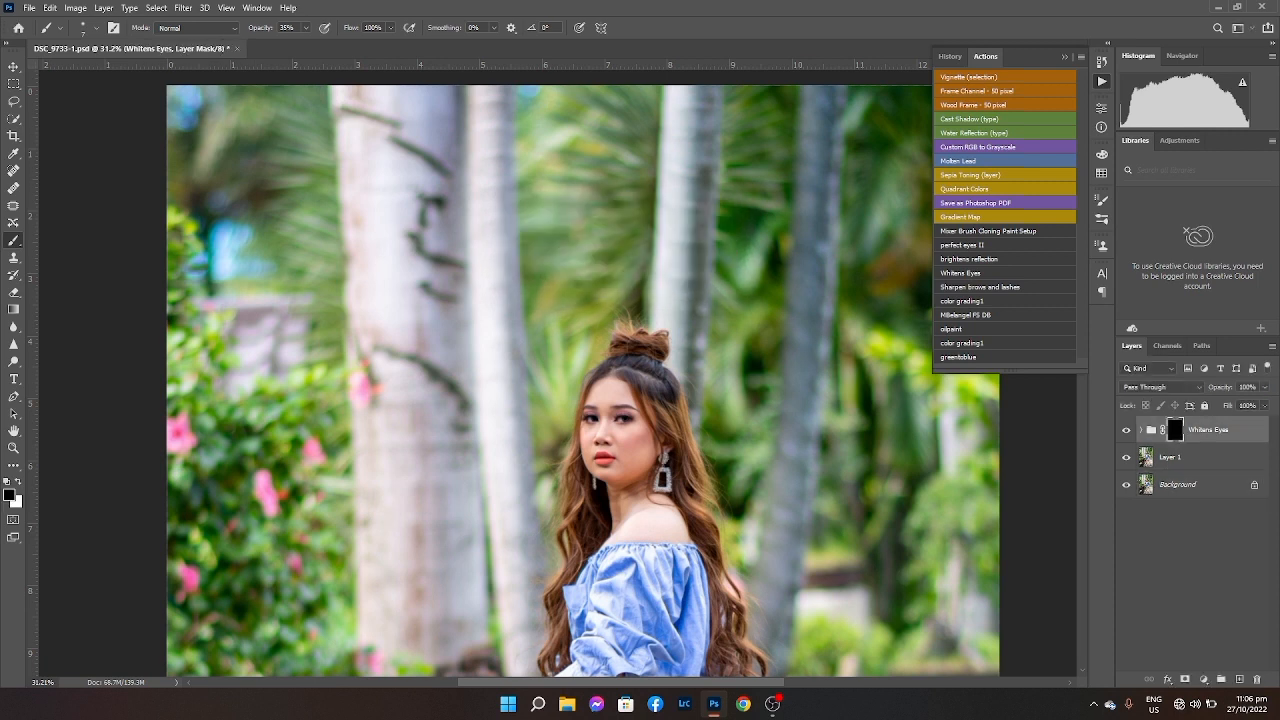
left_click(1220, 387)
type("75")
key("Return")
Flatten the Whitens Eyes group into the image and duplicate the Background as a new layer.
right_click(1200, 486)
left_click(1200, 619)
key("ctrl+j")
Run the Sharpen brows and lashes action for the woman's face.
key("z")
mouse_move(636, 420)
left_mouse_down()
mouse_move(950, 420)
mouse_move(928, 420)
left_mouse_up()
left_click(980, 287)
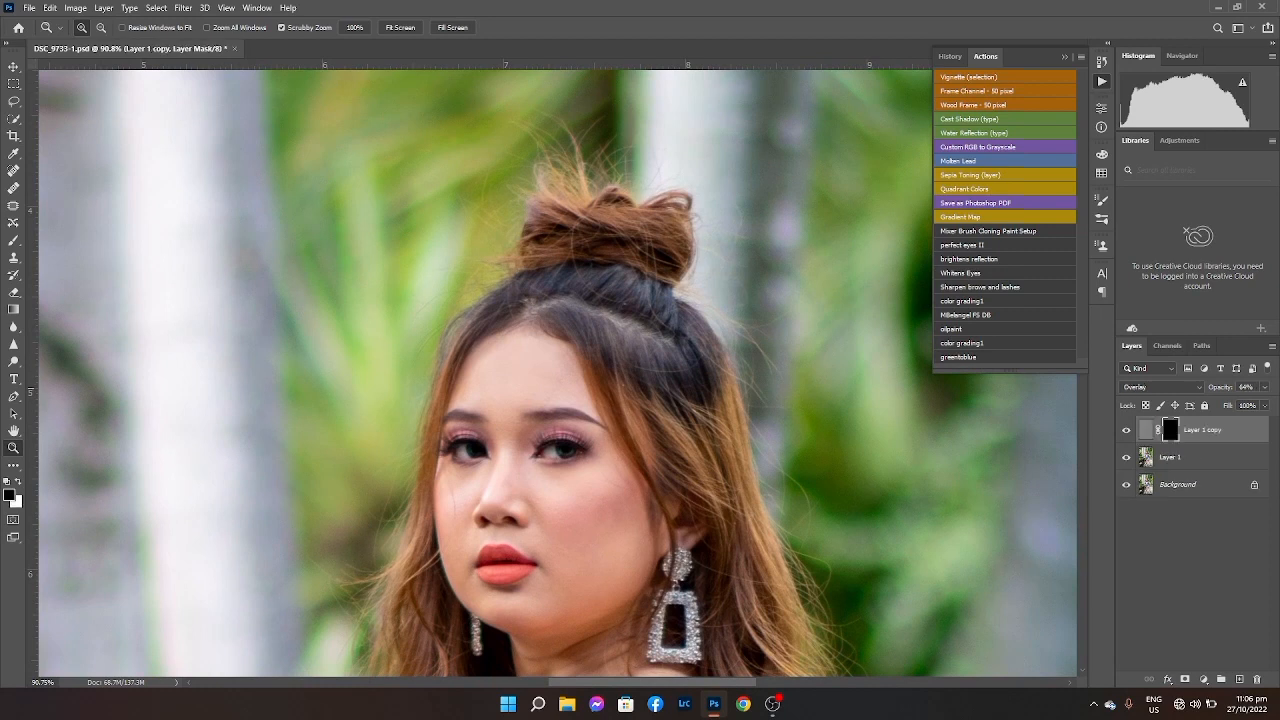
mouse_move(543, 441)
left_mouse_down()
mouse_move(709, 441)
mouse_move(665, 441)
left_mouse_up()
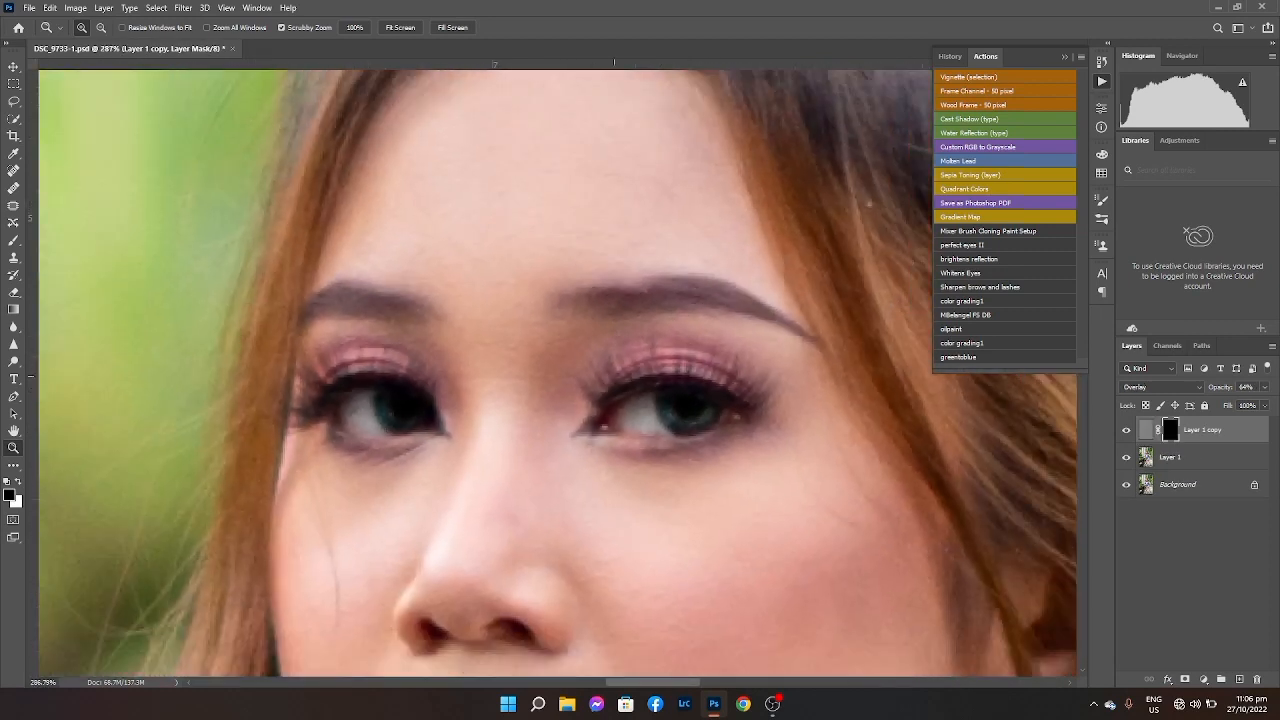
left_click_drag(582, 392, 659, 430)
Paint the sharpening mask white at 100% brush opacity over the eyebrows and lashes, and set the sharpening layer's opacity to 20%.
key("b")
key("x")
key("0")
key("bracketright")
key("bracketright")
mouse_move(662, 343)
left_mouse_down()
mouse_move(776, 334)
mouse_move(810, 347)
left_mouse_up()
key("bracketleft")
key("bracketright")
left_click_drag(716, 413, 748, 413)
left_click_drag(472, 429, 408, 414)
key("bracketleft")
left_click_drag(398, 480, 466, 484)
key("bracketleft")
double_click(1243, 387)
type("20")
Flatten the sharpening layers into the image and duplicate the Background as a new layer.
right_click(1180, 487)
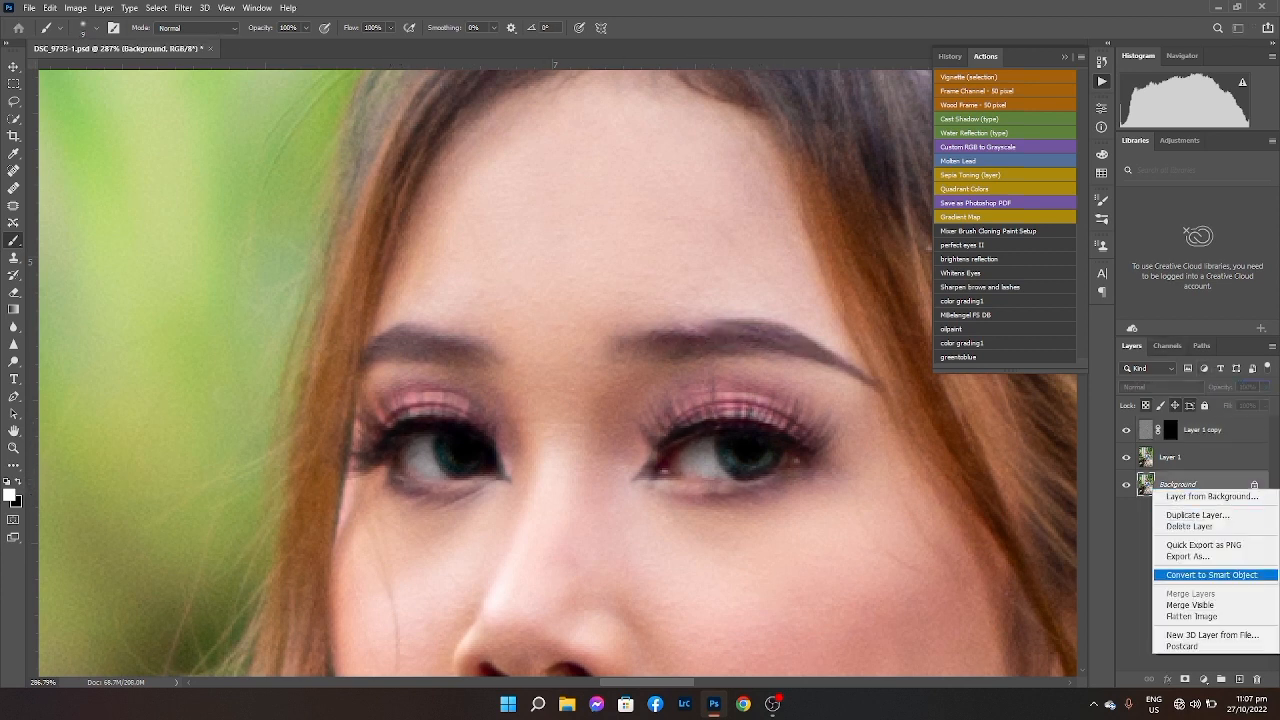
left_click(1192, 617)
key("ctrl+j")
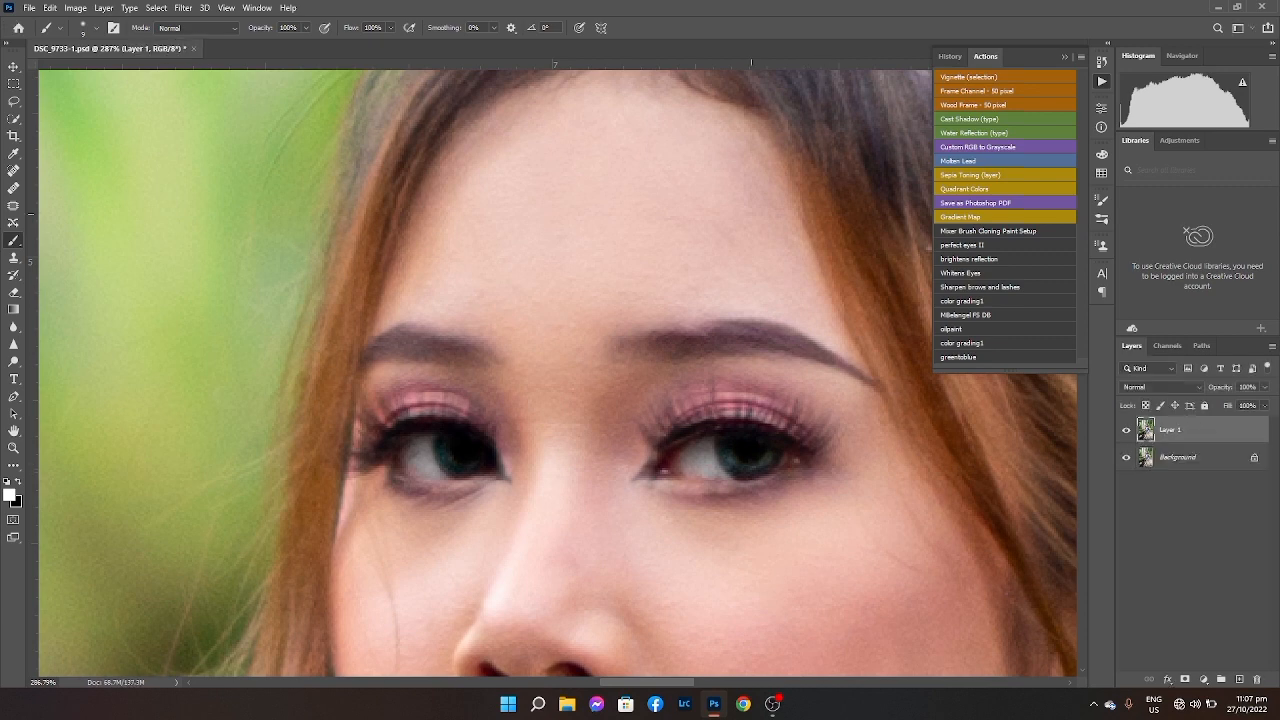
Run the color grading1 action and give its color grade layer a noise gradient running from blue to purple.
key("z")
key("ctrl+0")
left_click_drag(689, 430, 606, 430)
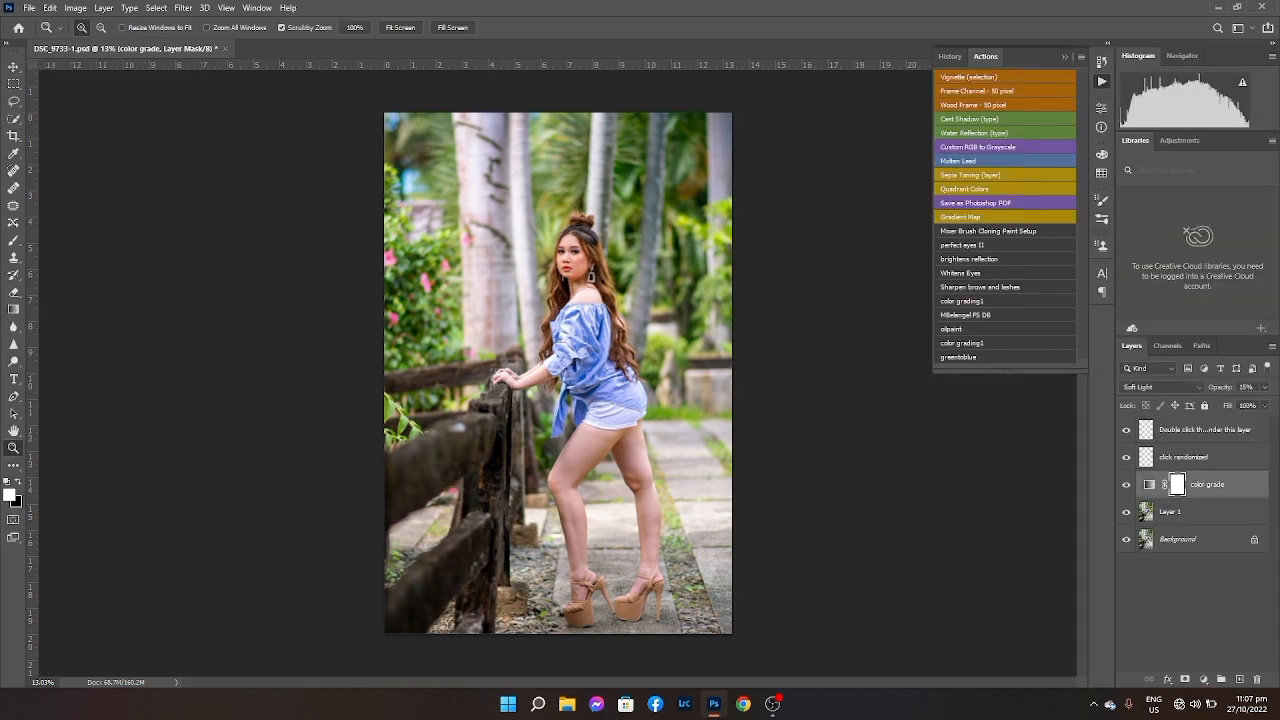
left_click(1068, 151)
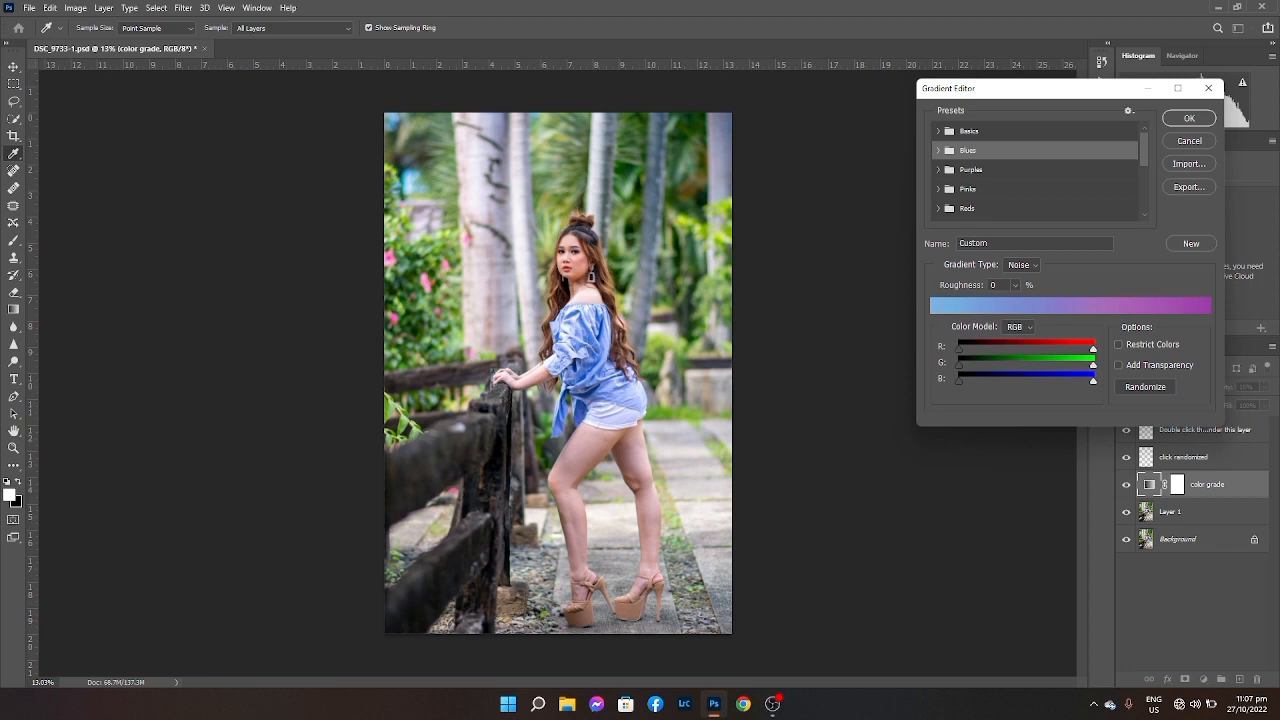
Flatten the color grade layers into the image and duplicate the Background as a new layer.
right_click(1200, 542)
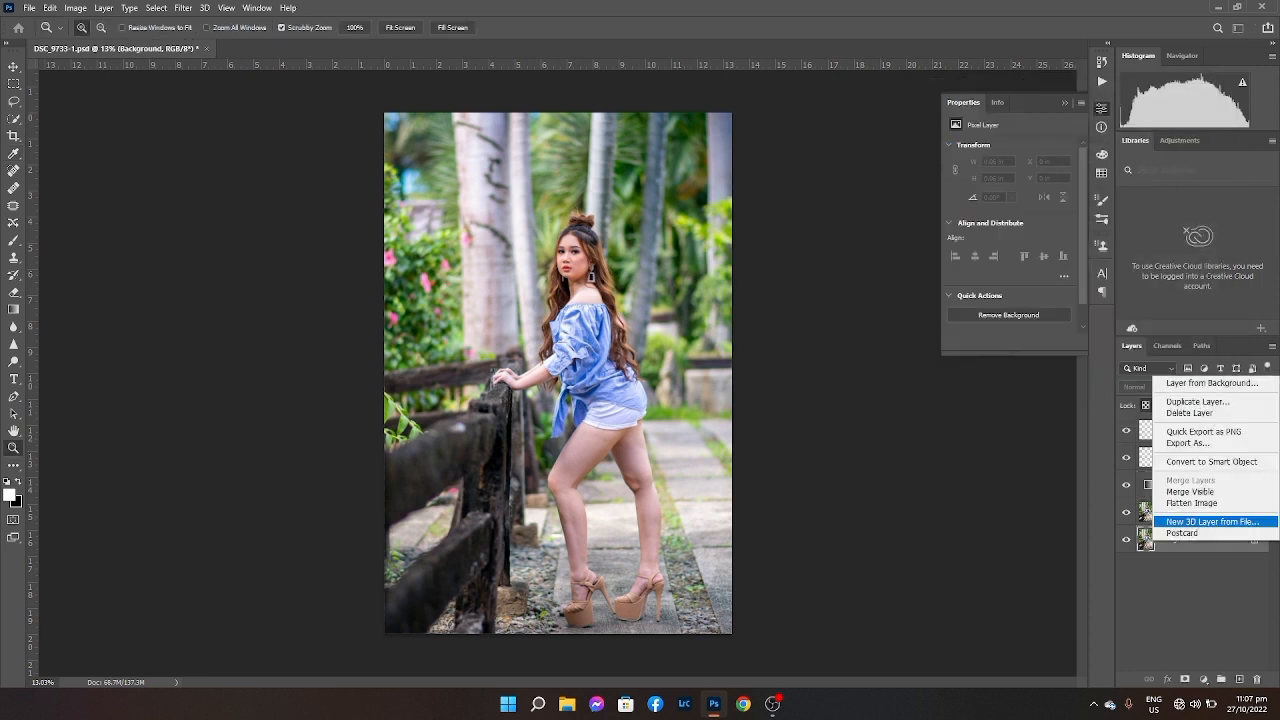
left_click(1200, 503)
key("ctrl+j")
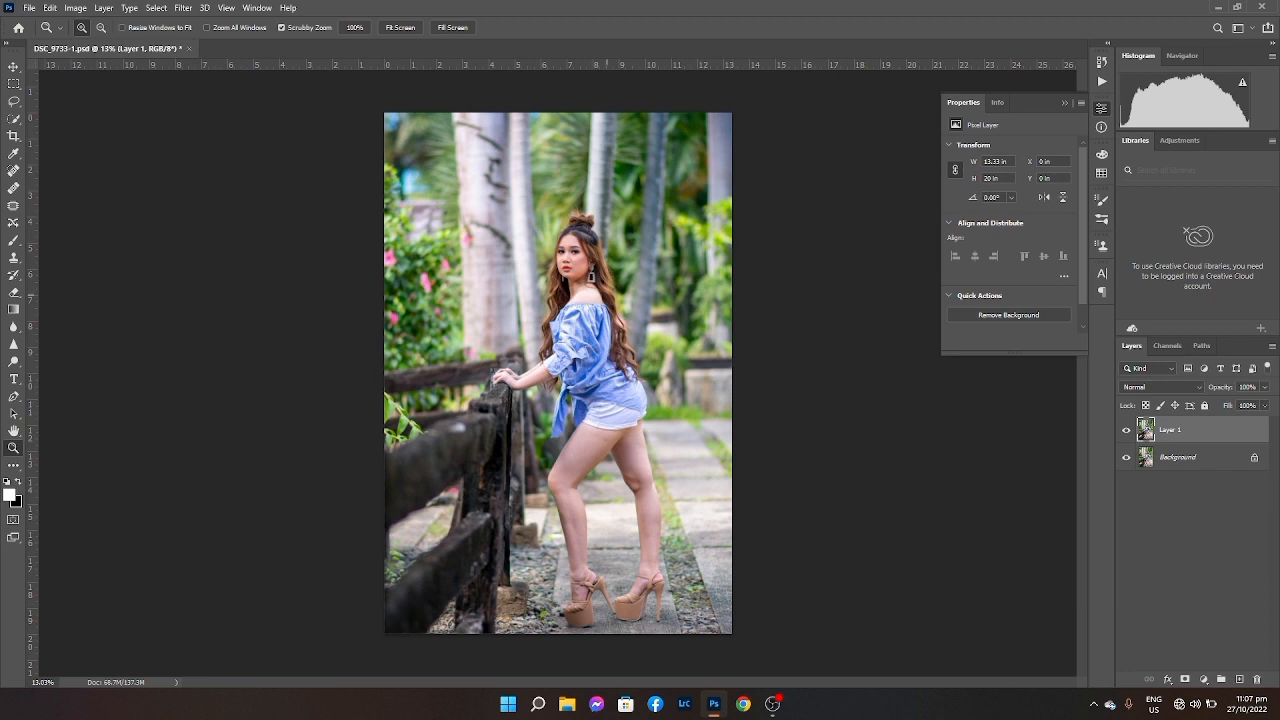
Apply the SkinFiner filter to Layer 1 with a smoothing amount of 50 and a skin tone brightness of +15.
left_click(1064, 102)
left_click_drag(601, 340, 636, 397)
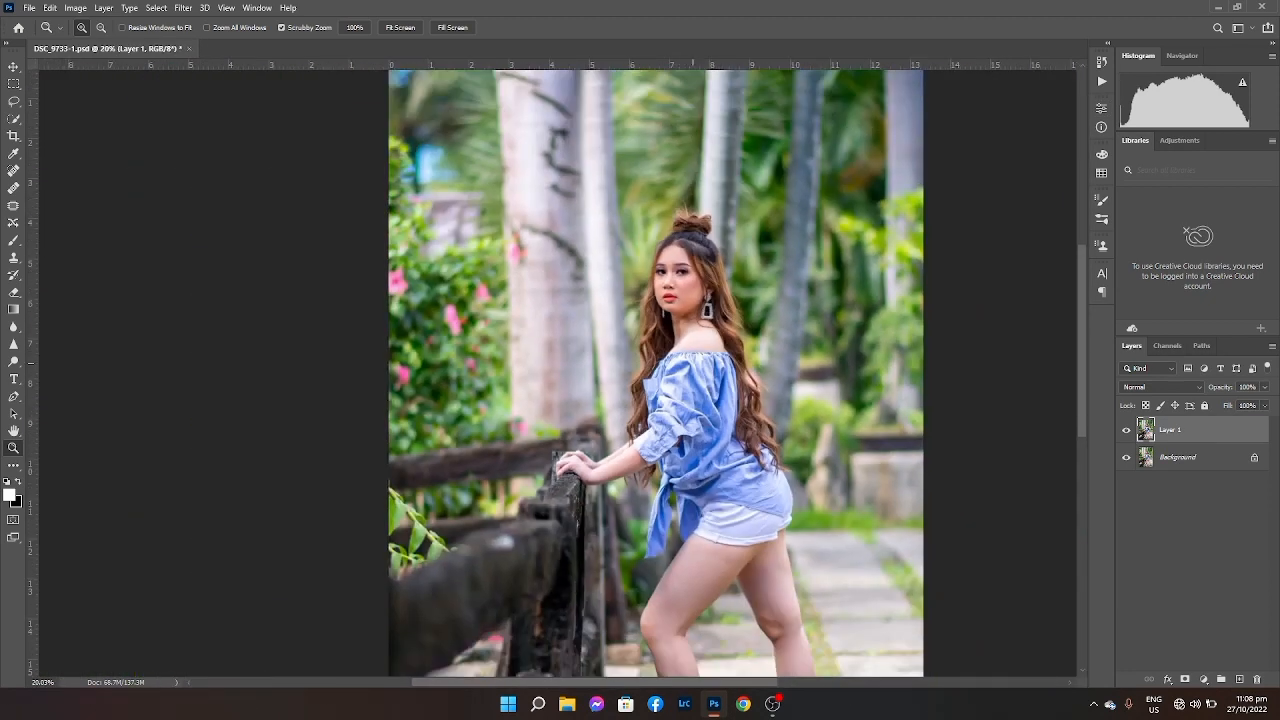
left_click(180, 8)
mouse_move(250, 311)
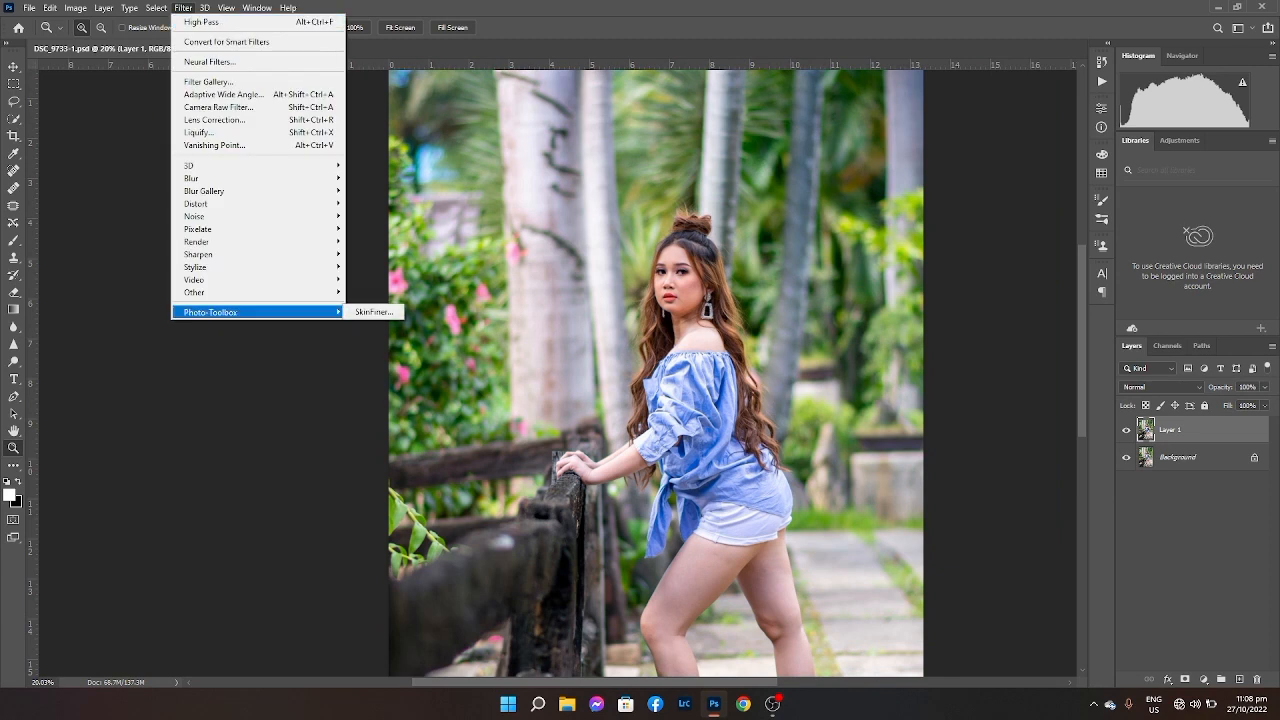
left_click(359, 312)
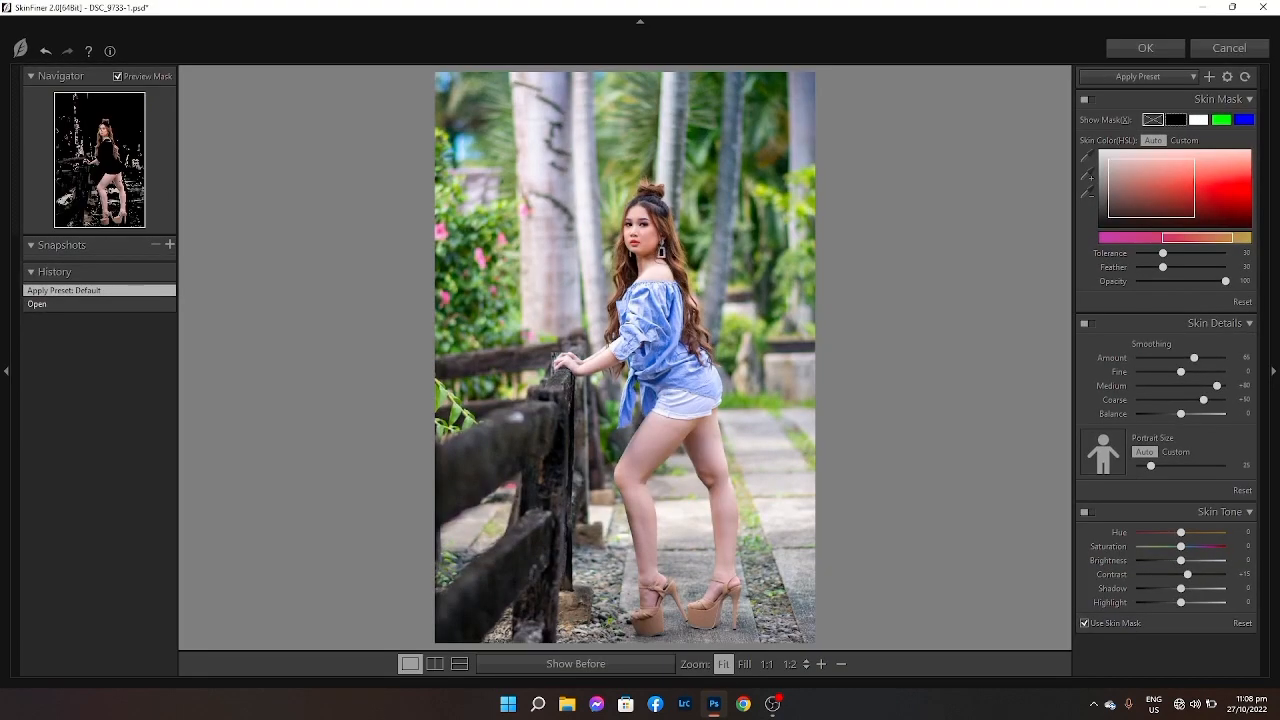
left_click(1243, 357)
type("50")
key("Return")
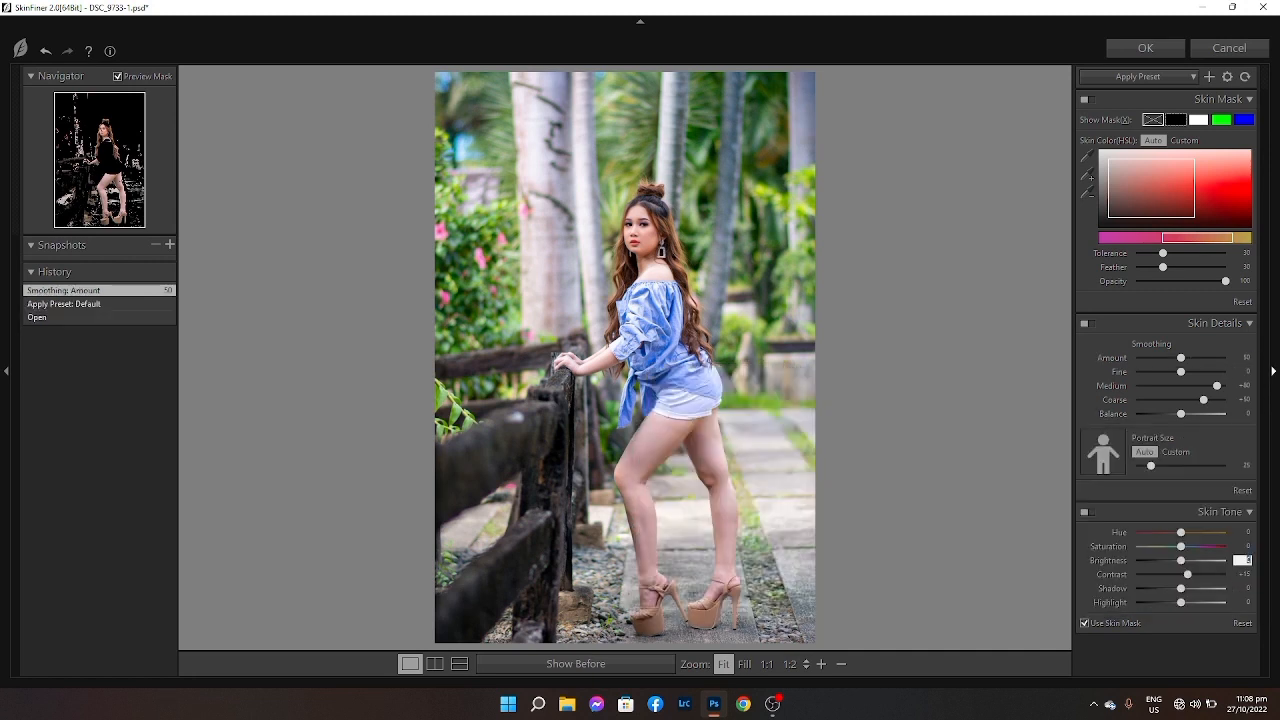
key("Return")
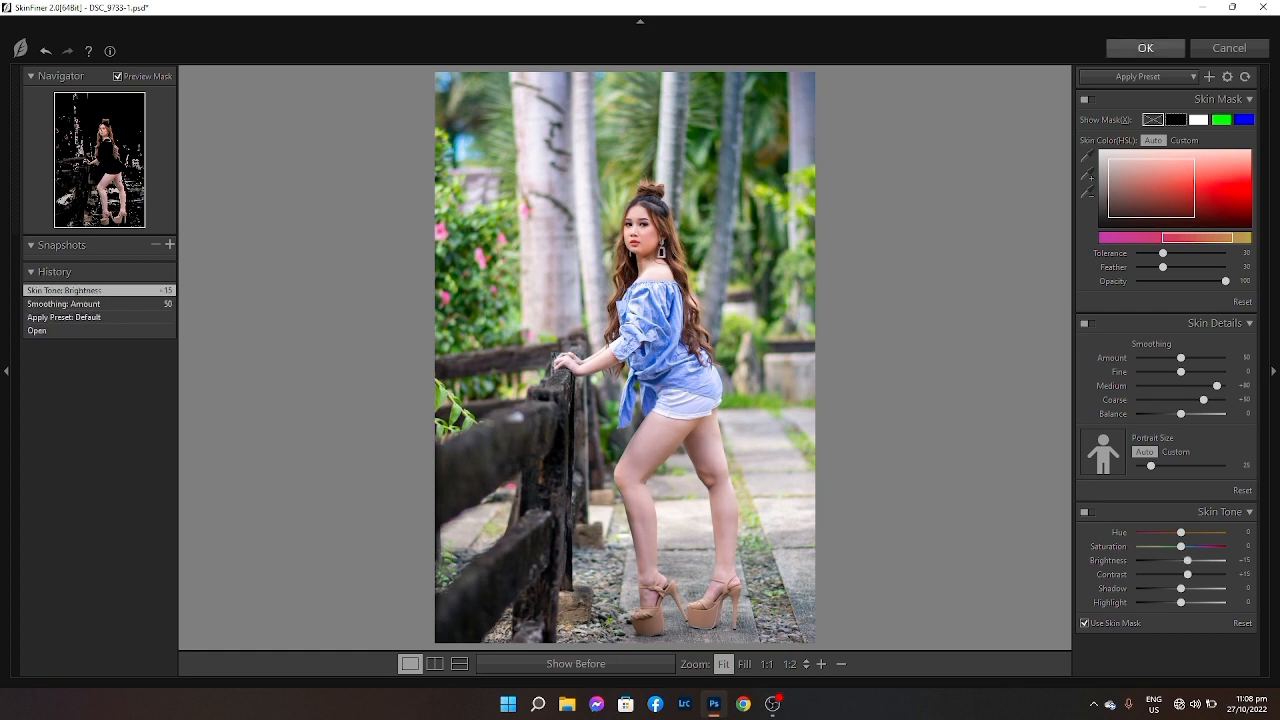
left_click(1145, 47)
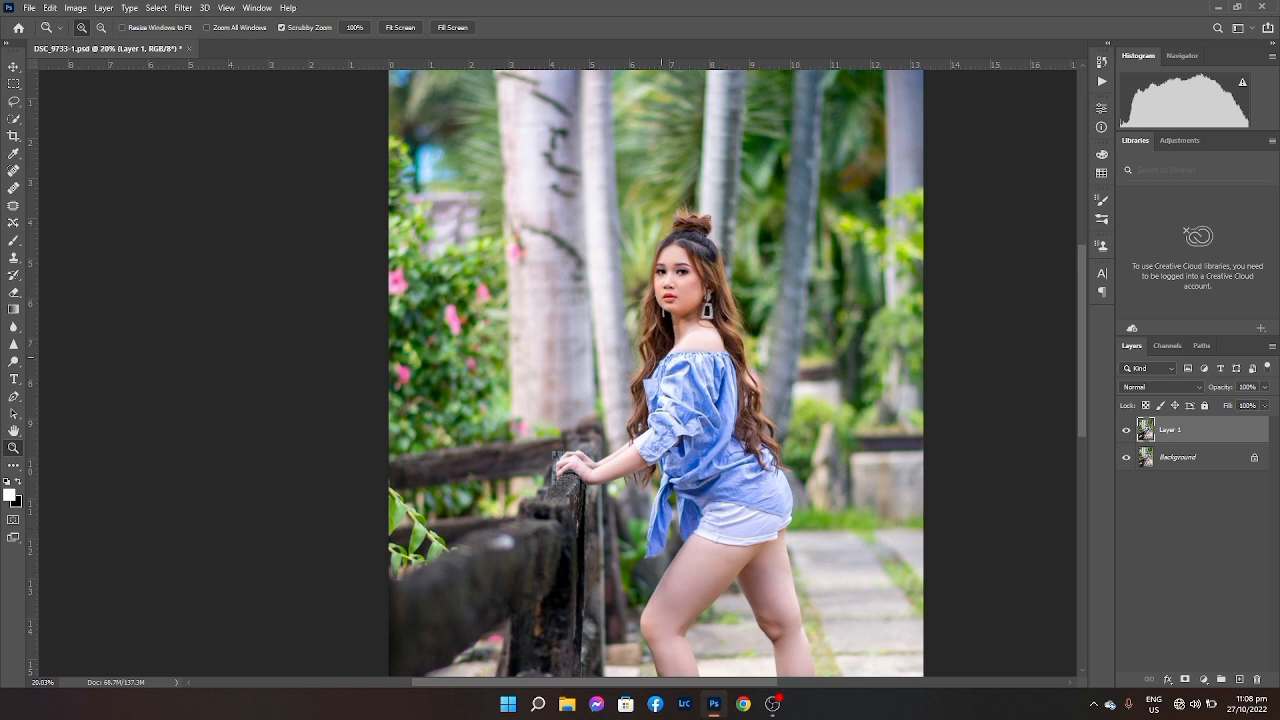
left_click_drag(665, 285, 848, 285)
key("8")
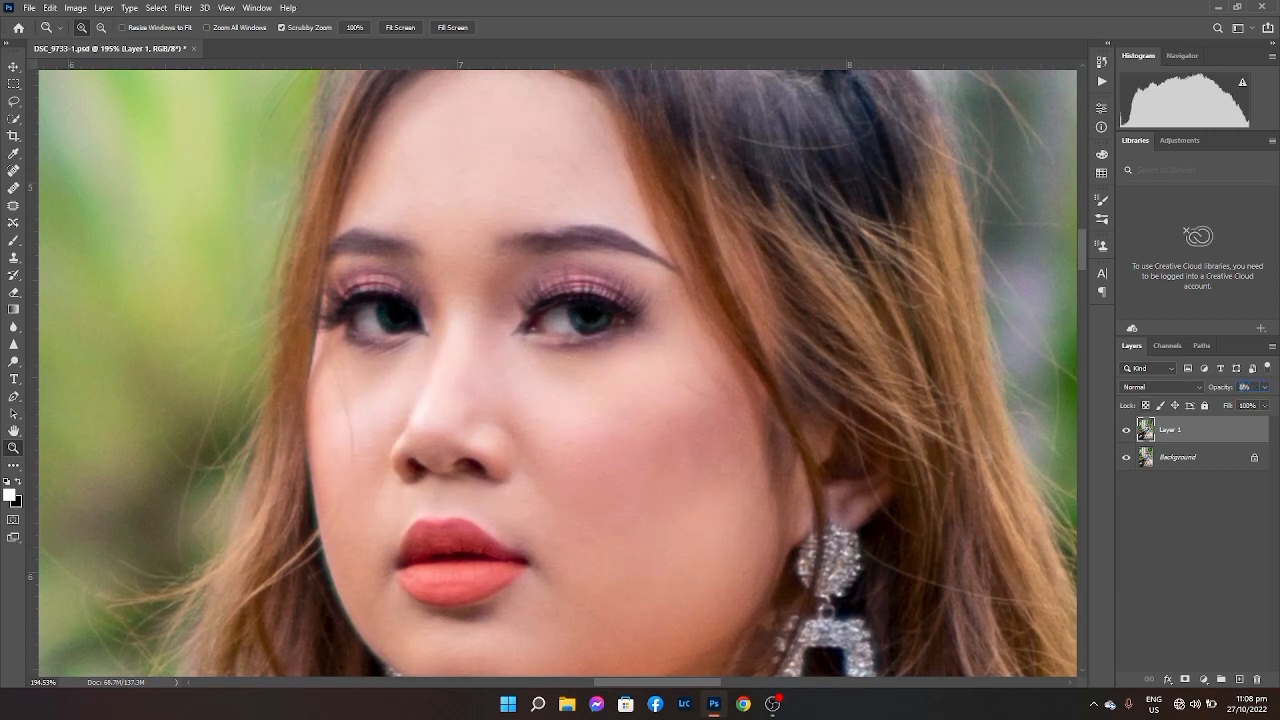
right_click(1180, 459)
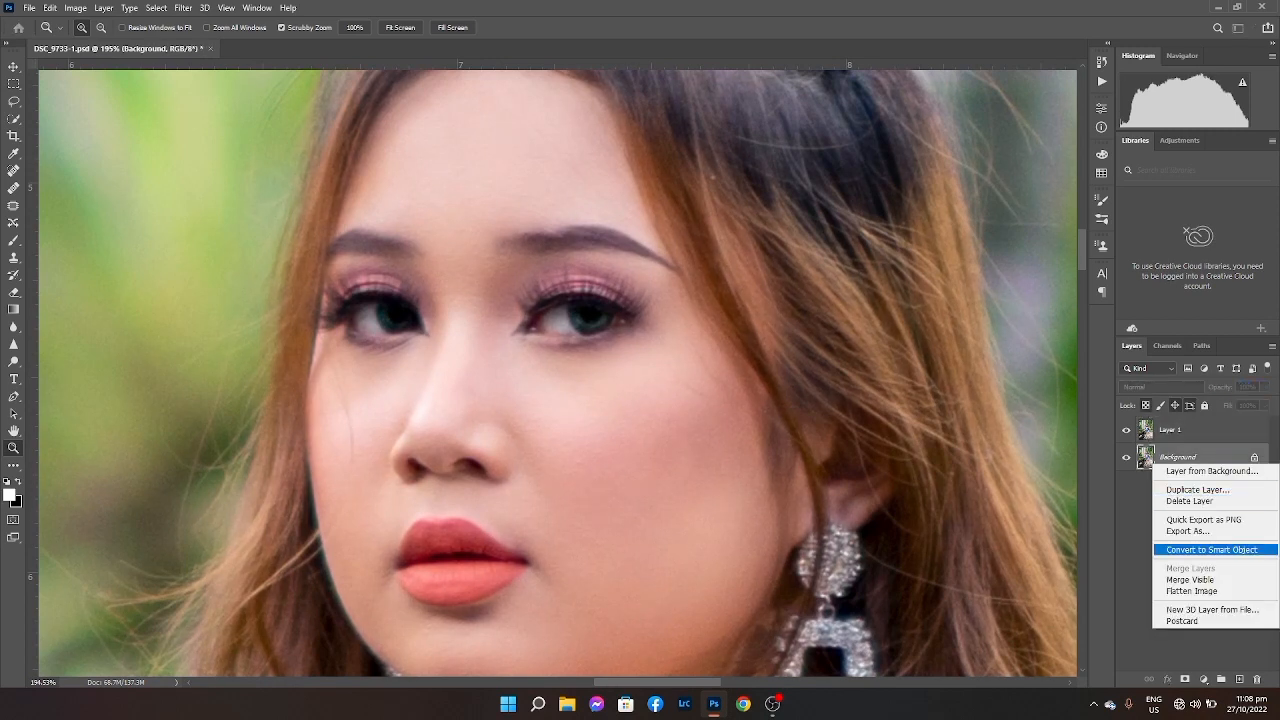
left_click(1188, 590)
key("ctrl+z")
key("ctrl+z")
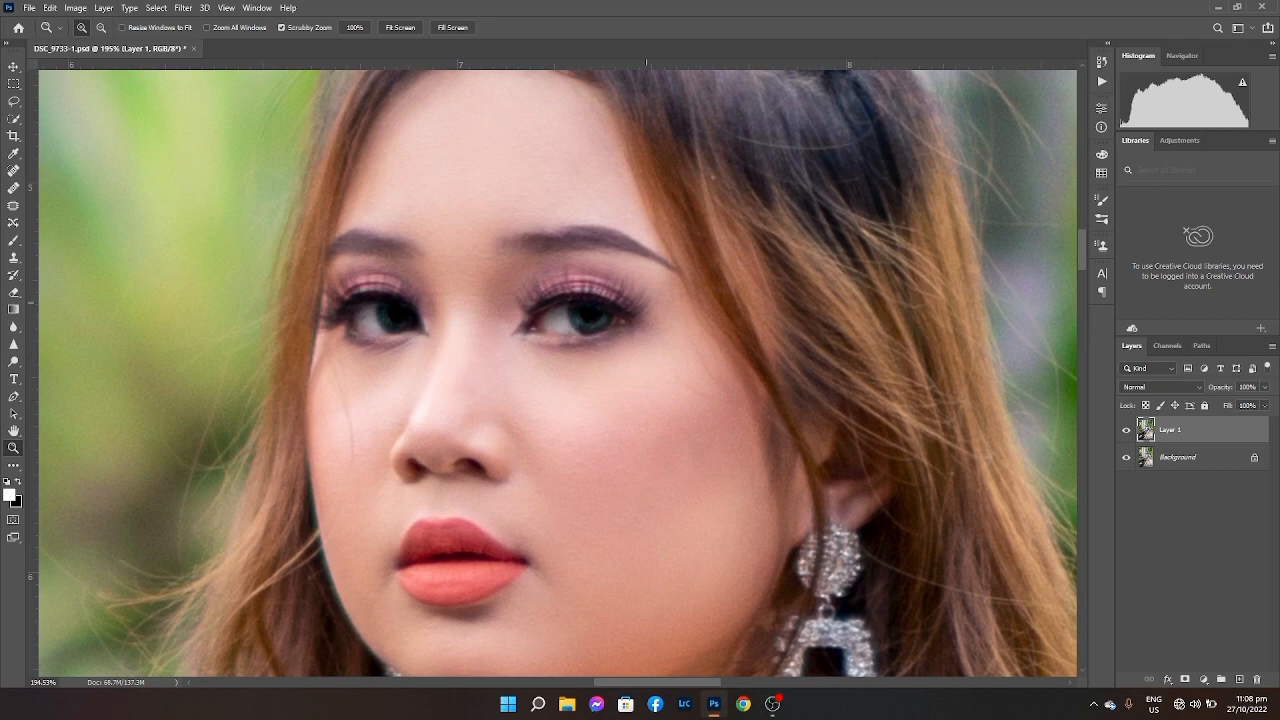
Stamp the visible layers into a new layer and open it in the Camera Raw Filter.
scroll(649, 301, "down", 10)
scroll(583, 415, "down", 1)
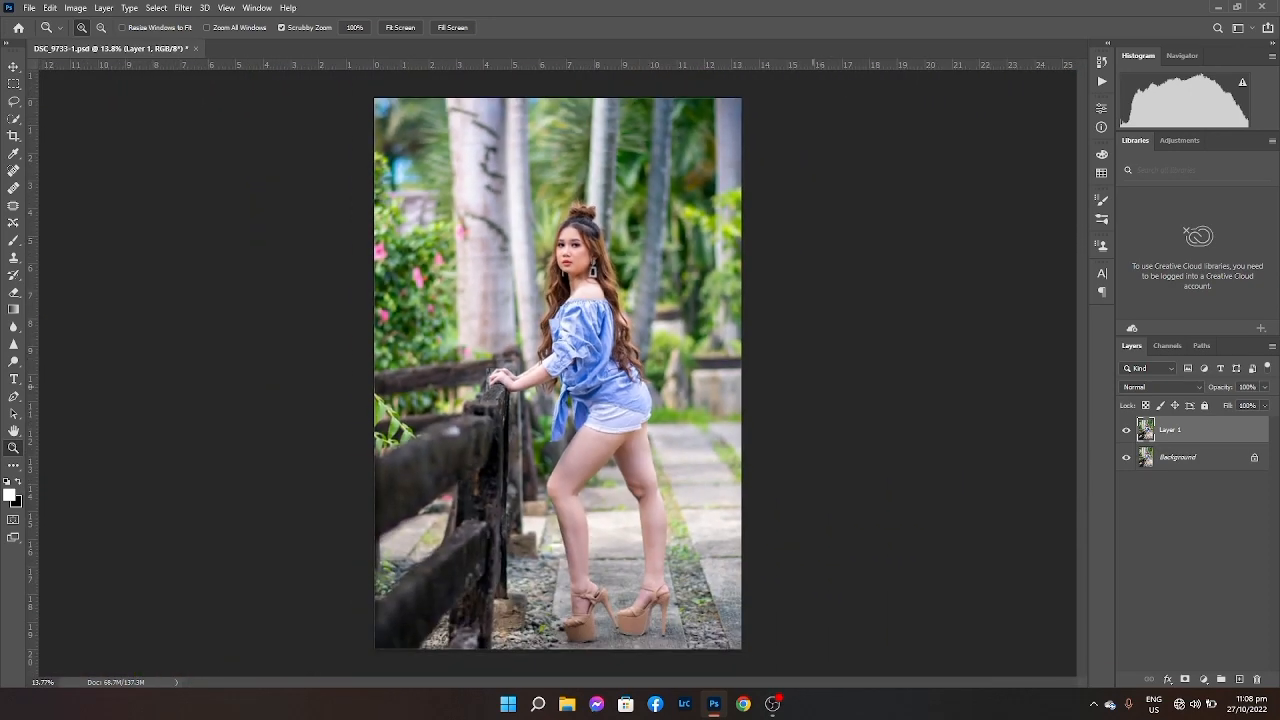
key("ctrl+shift+alt+e")
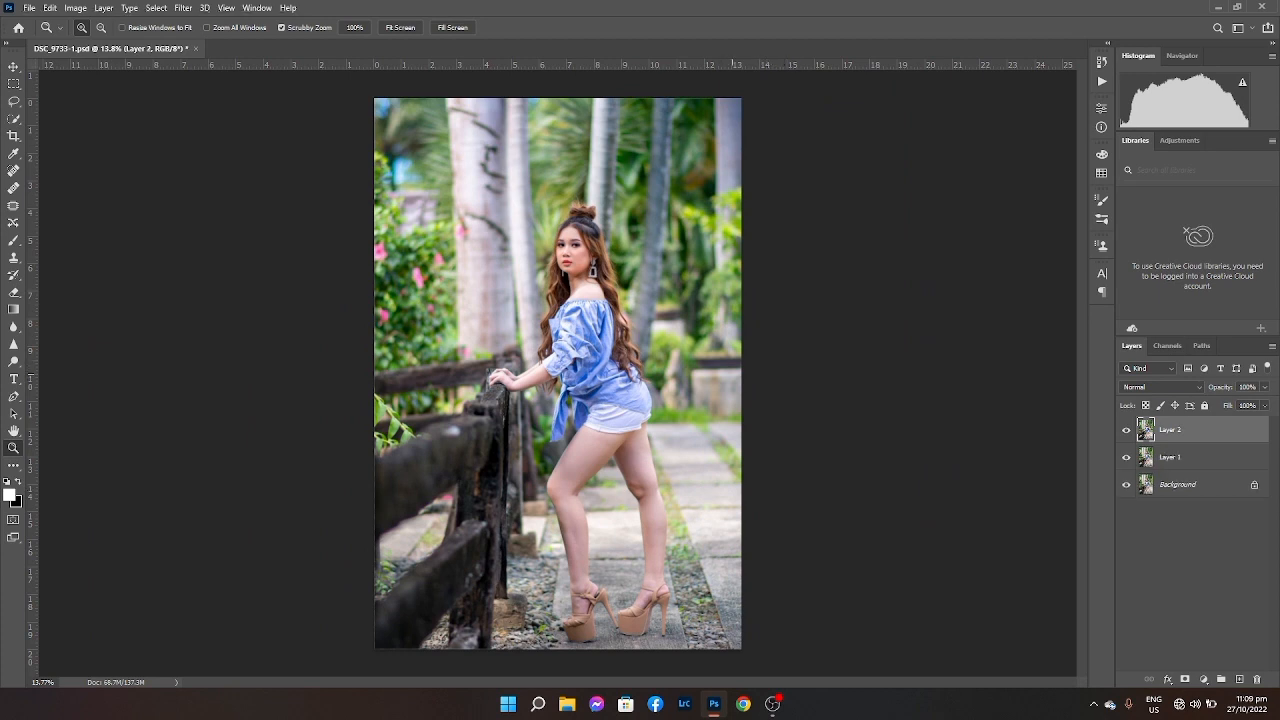
key("ctrl+shift+a")
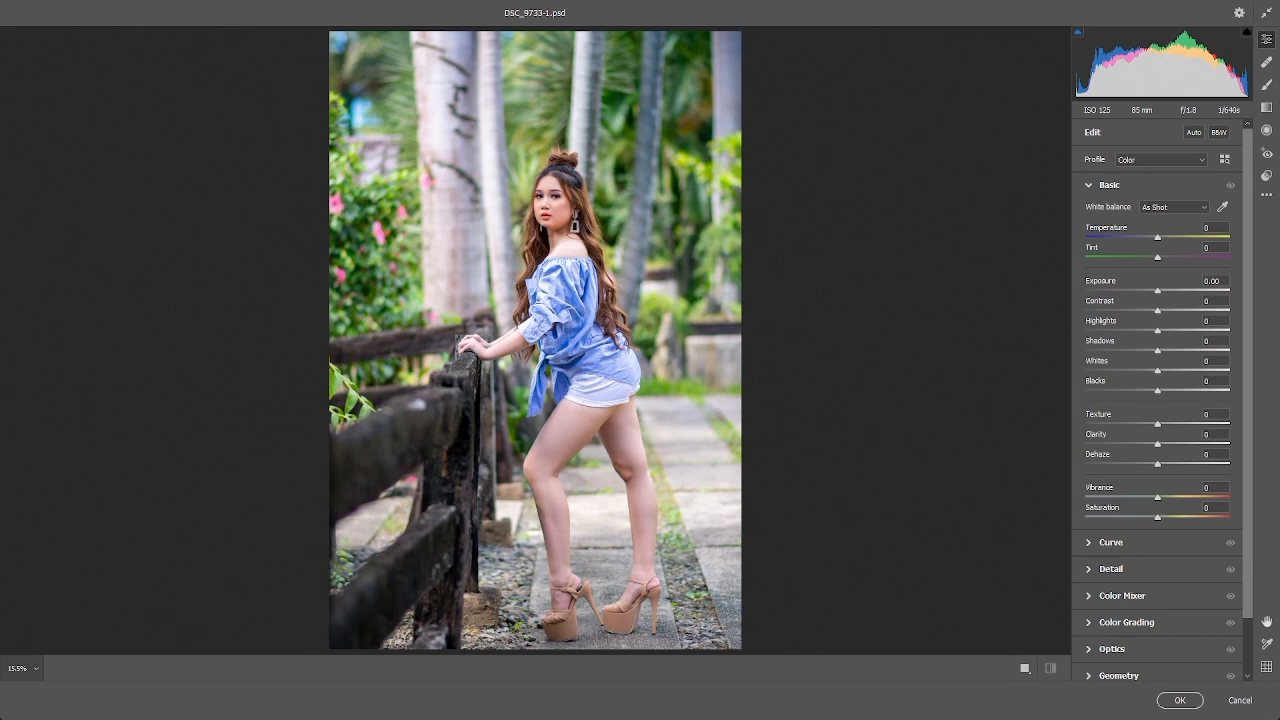
Load the evergreen kim.xmp settings from the presets folder into Camera Raw.
left_click(1266, 195)
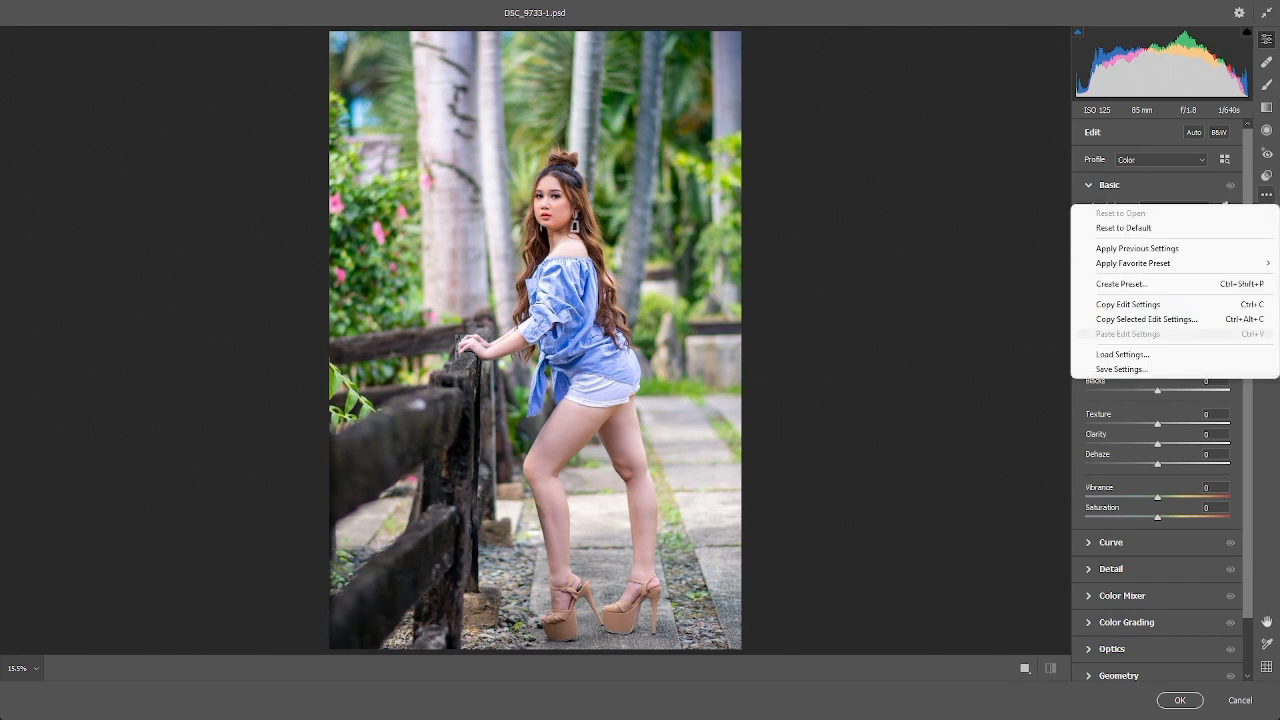
left_click(1122, 354)
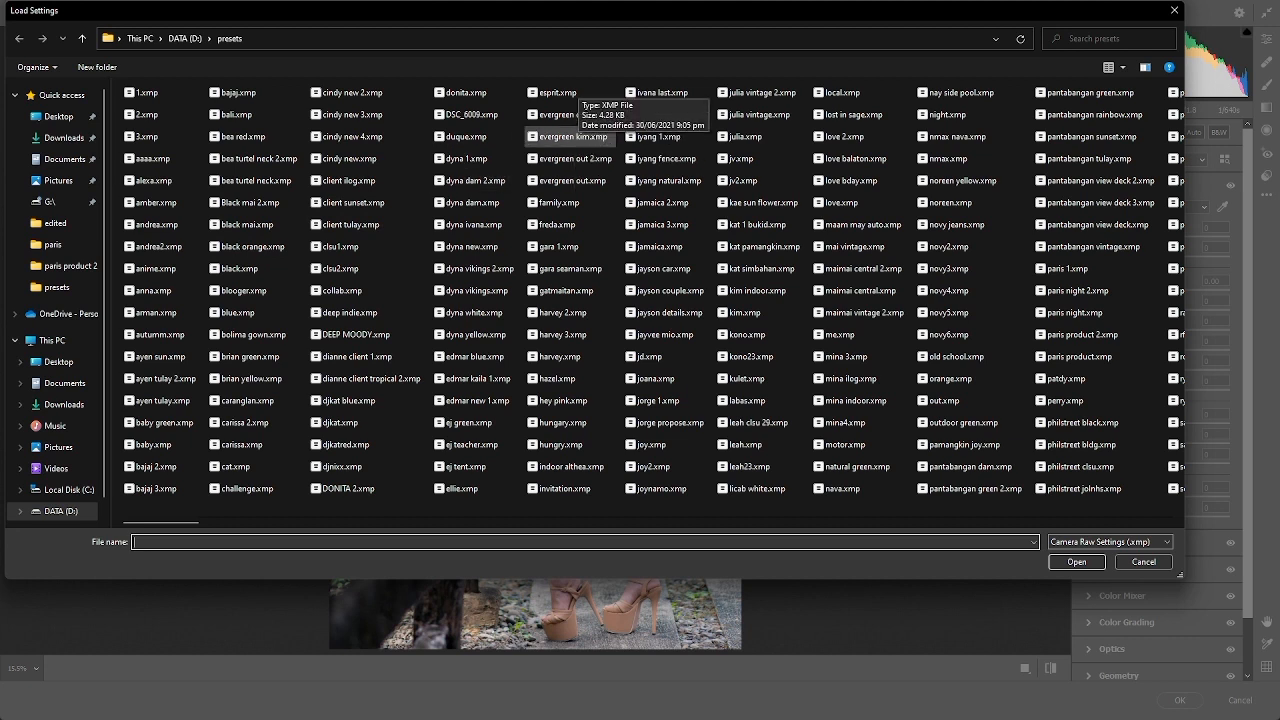
left_click(572, 136)
key("Return")
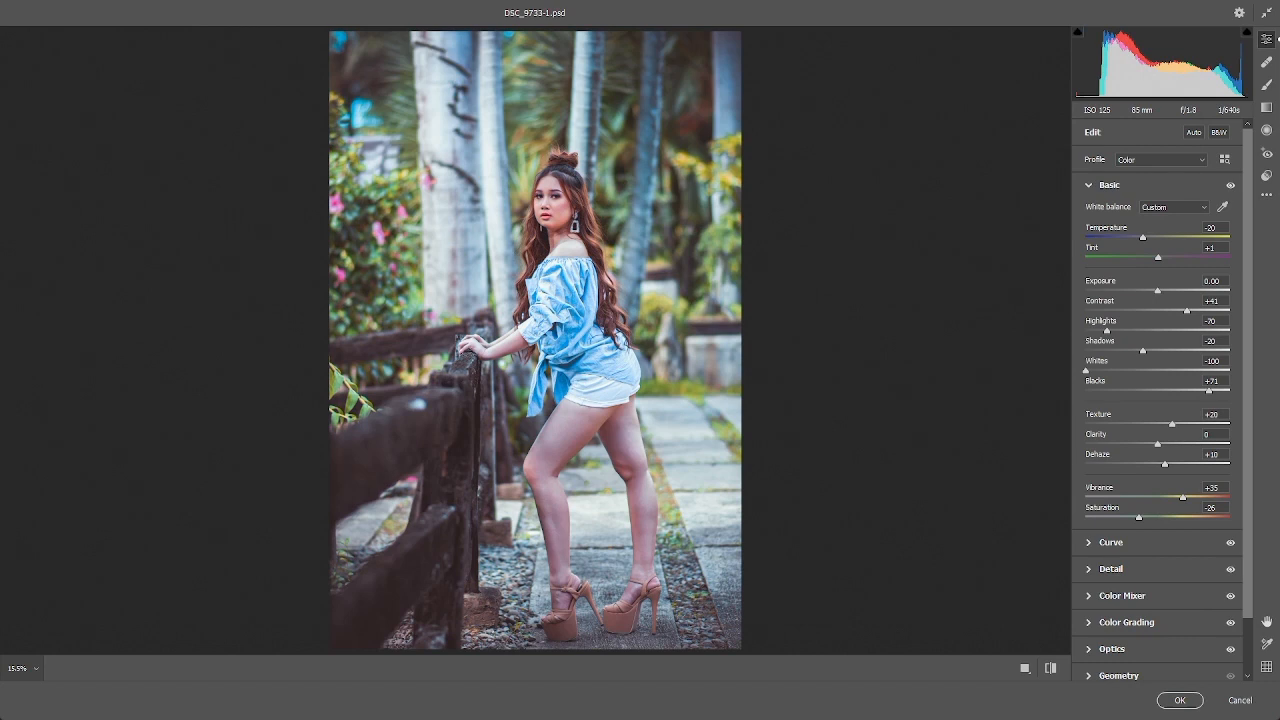
Load the evergreen out.xmp settings from the presets folder in place of the current Camera Raw look.
left_click(1266, 194)
left_click(1130, 353)
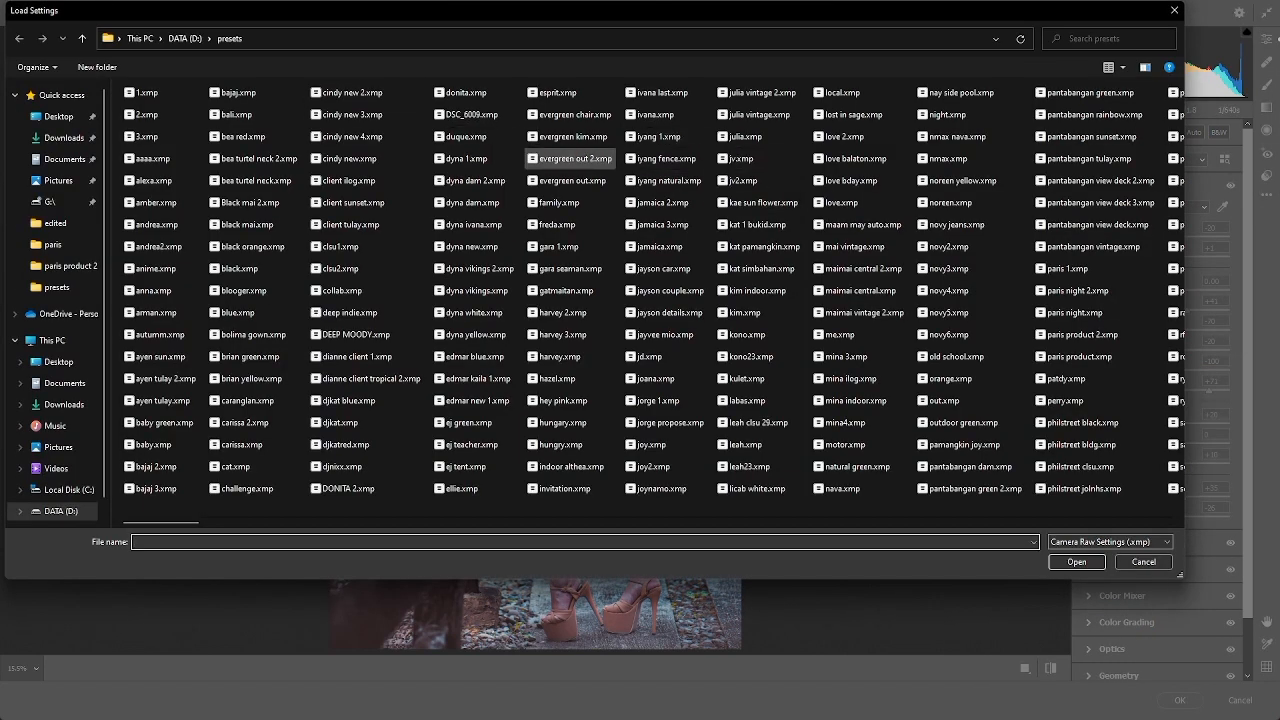
double_click(571, 180)
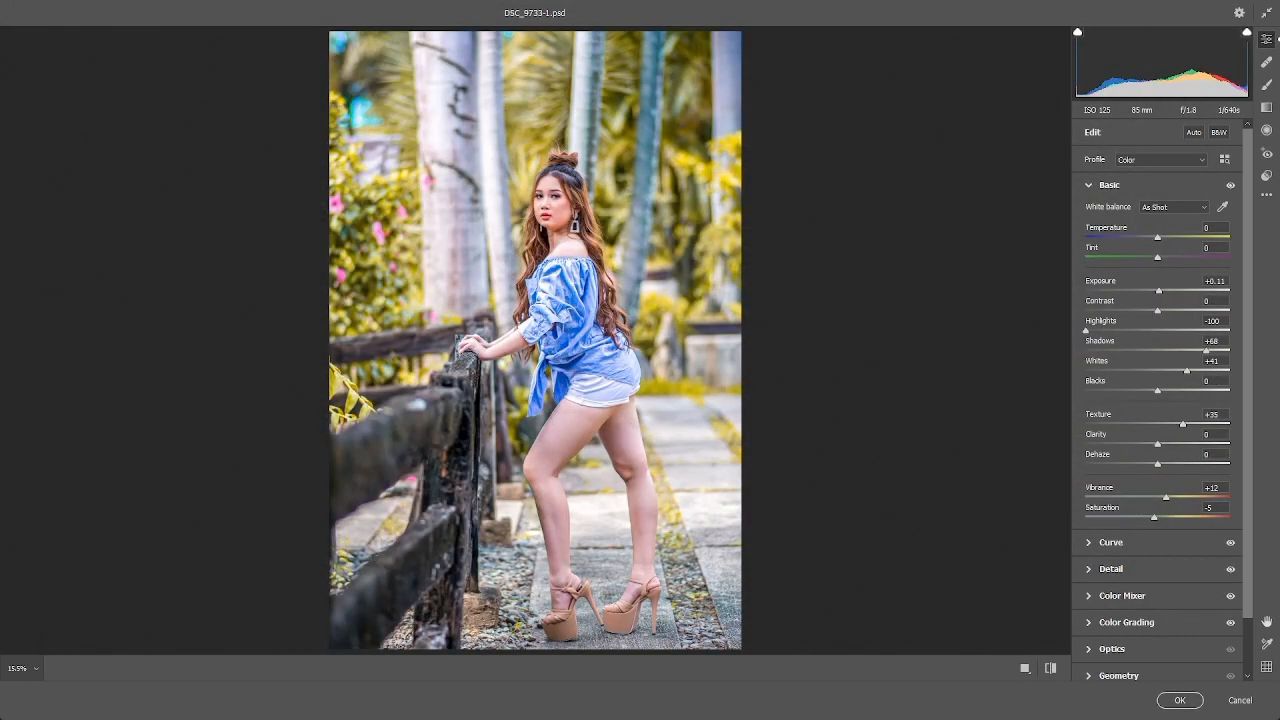
Shift the foliage hues in the Color Mixer, with Yellows at -19, Greens at +49 and Aquas at -80.
scroll(1157, 400, "down", 3)
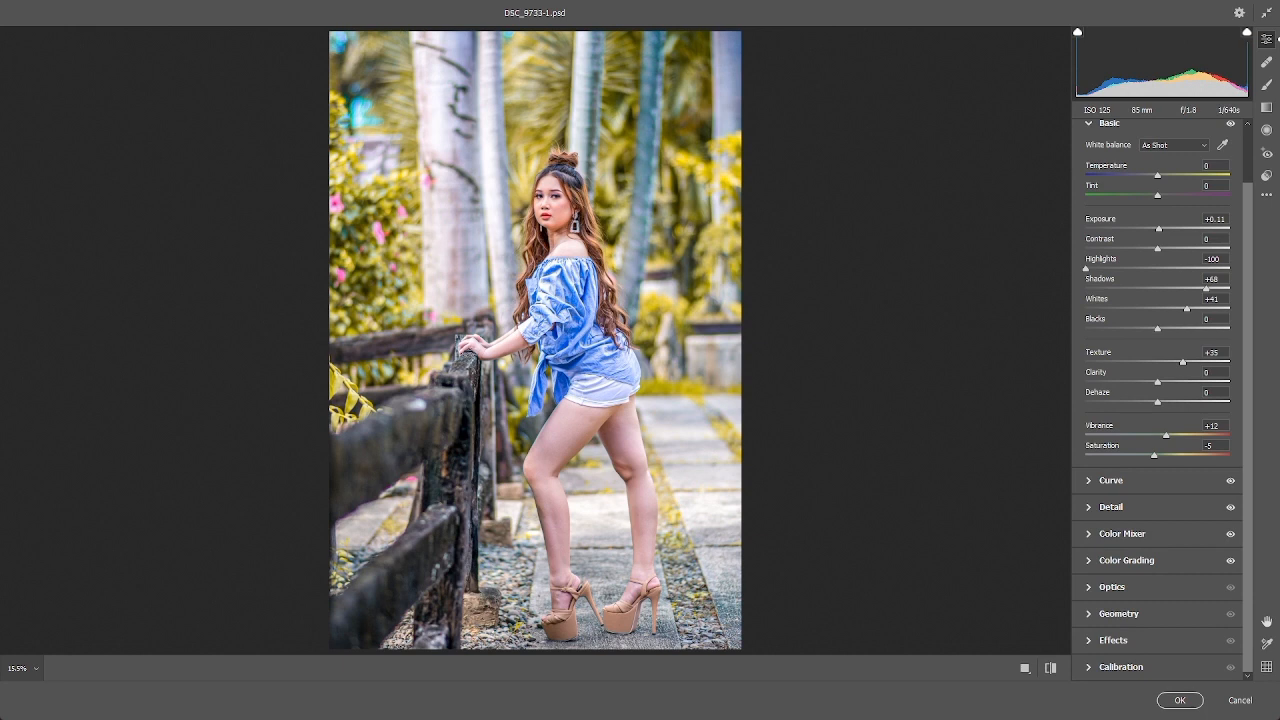
left_click(1110, 480)
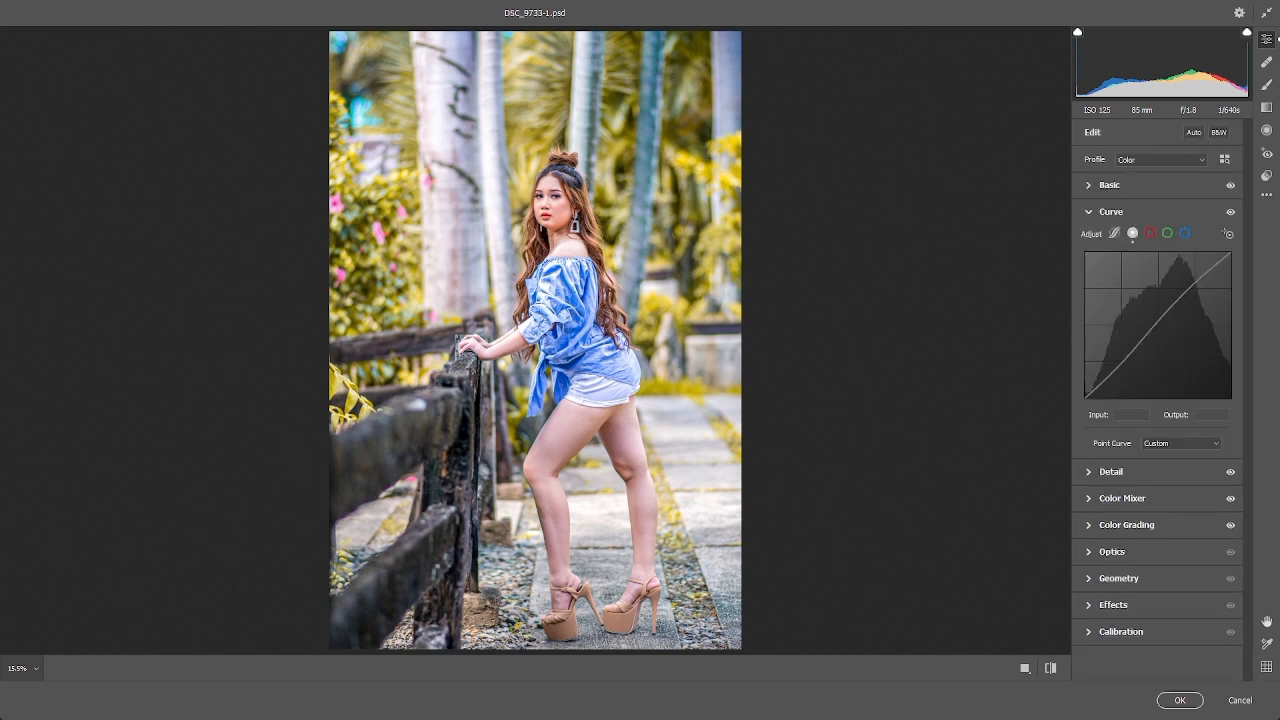
key("ctrl+3")
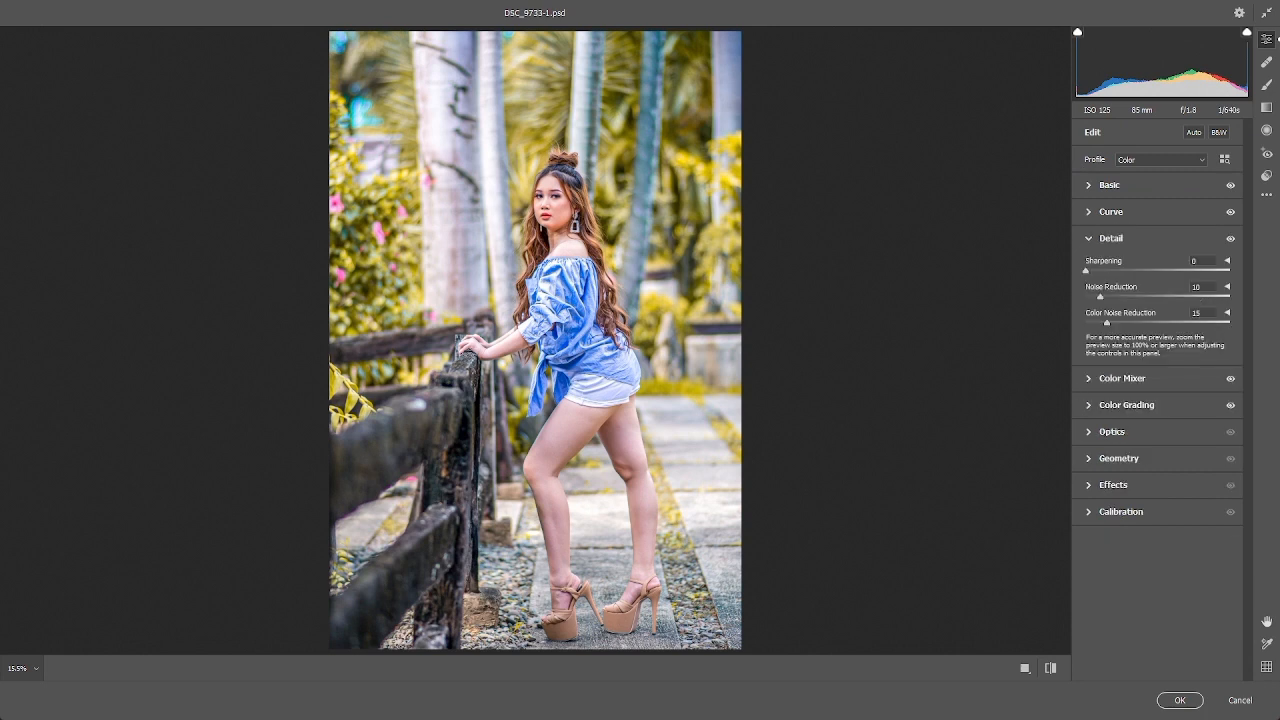
key("ctrl+4")
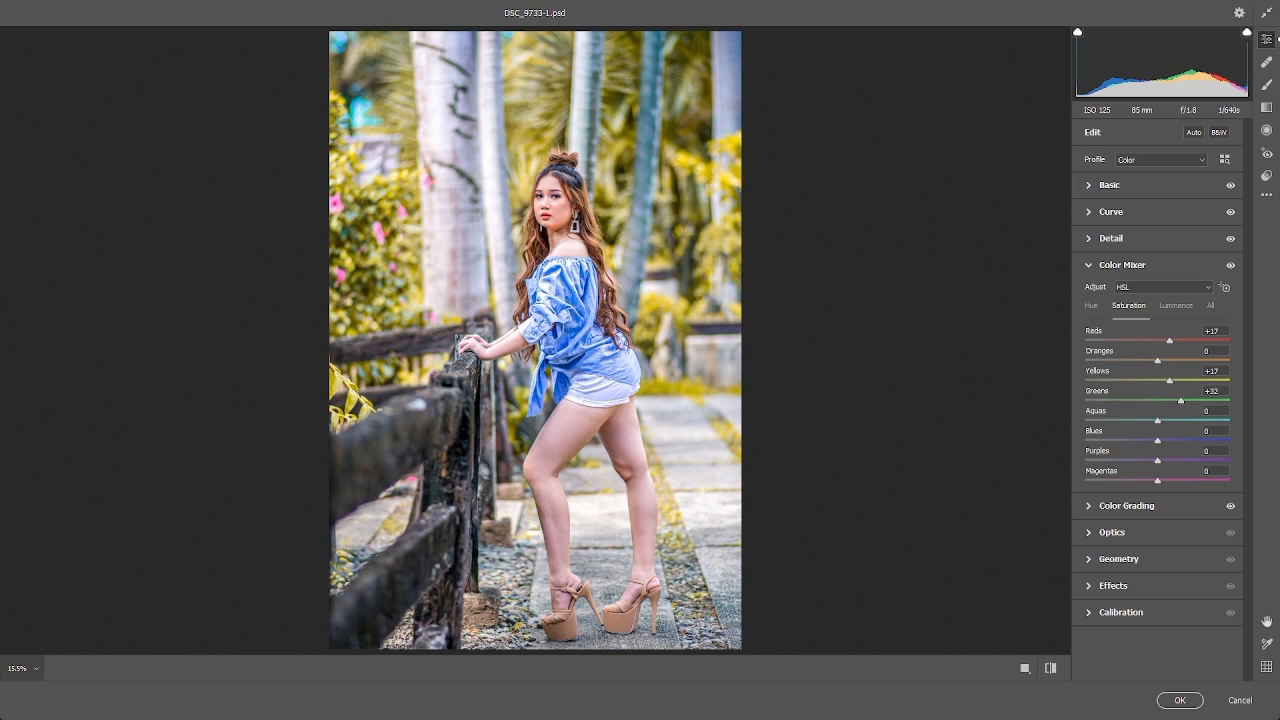
left_click_drag(1181, 400, 1159, 380)
left_click(1091, 305)
left_click_drag(1086, 400, 1192, 400)
left_click_drag(1086, 420, 1100, 420)
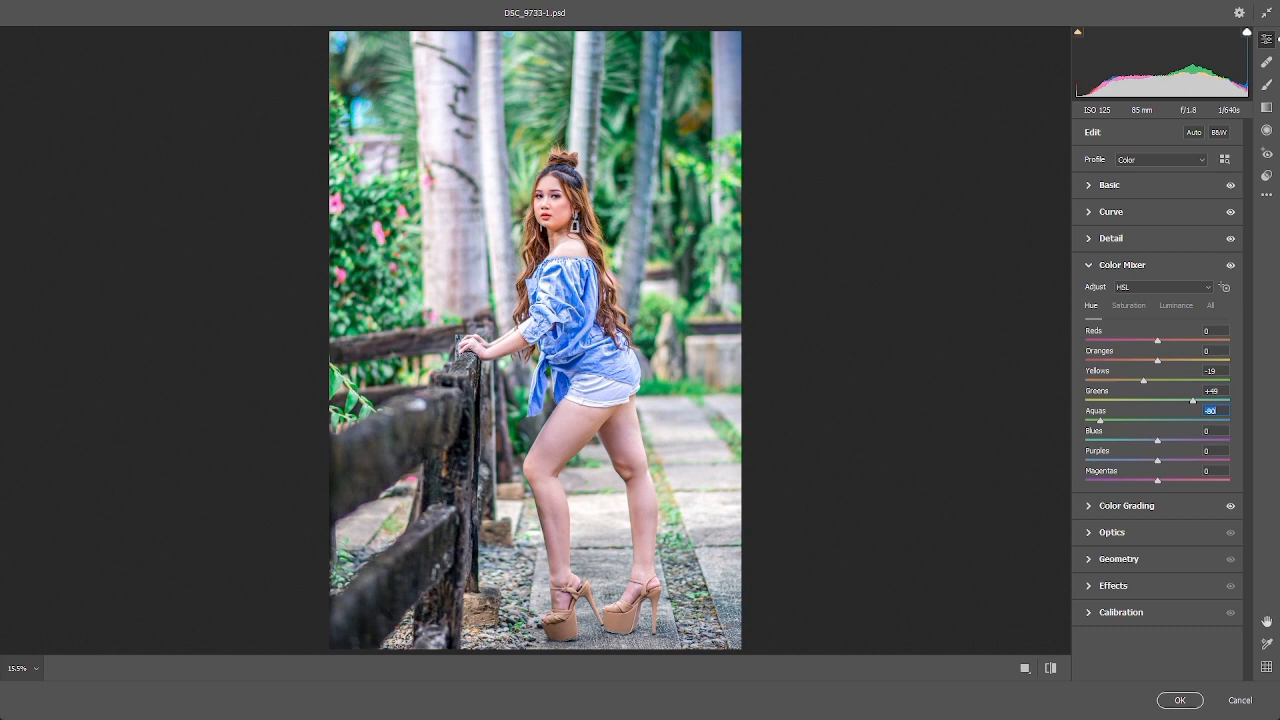
Set the Greens hue to +31 and the saturation of Yellows to +40, Greens to +30 and Aquas to -25.
left_click_drag(1143, 380, 1186, 380)
left_click(1128, 305)
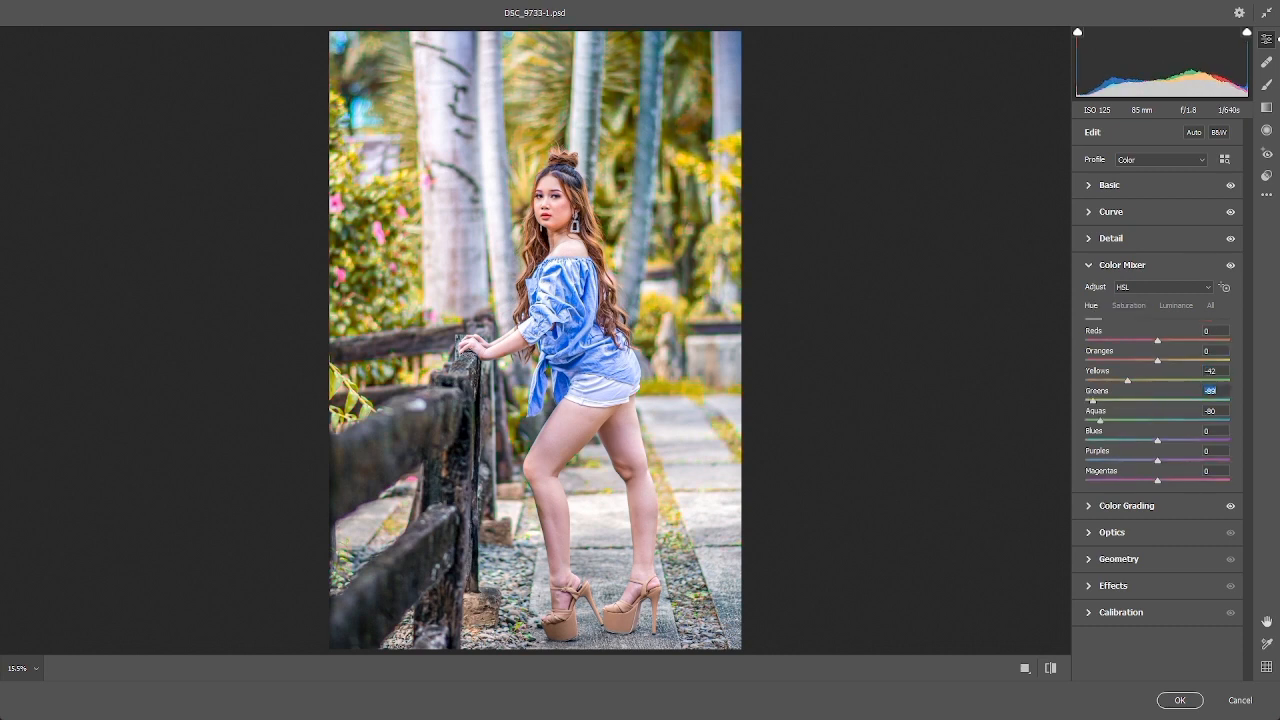
left_click_drag(1220, 400, 1143, 400)
left_click(1175, 305)
left_click(1128, 305)
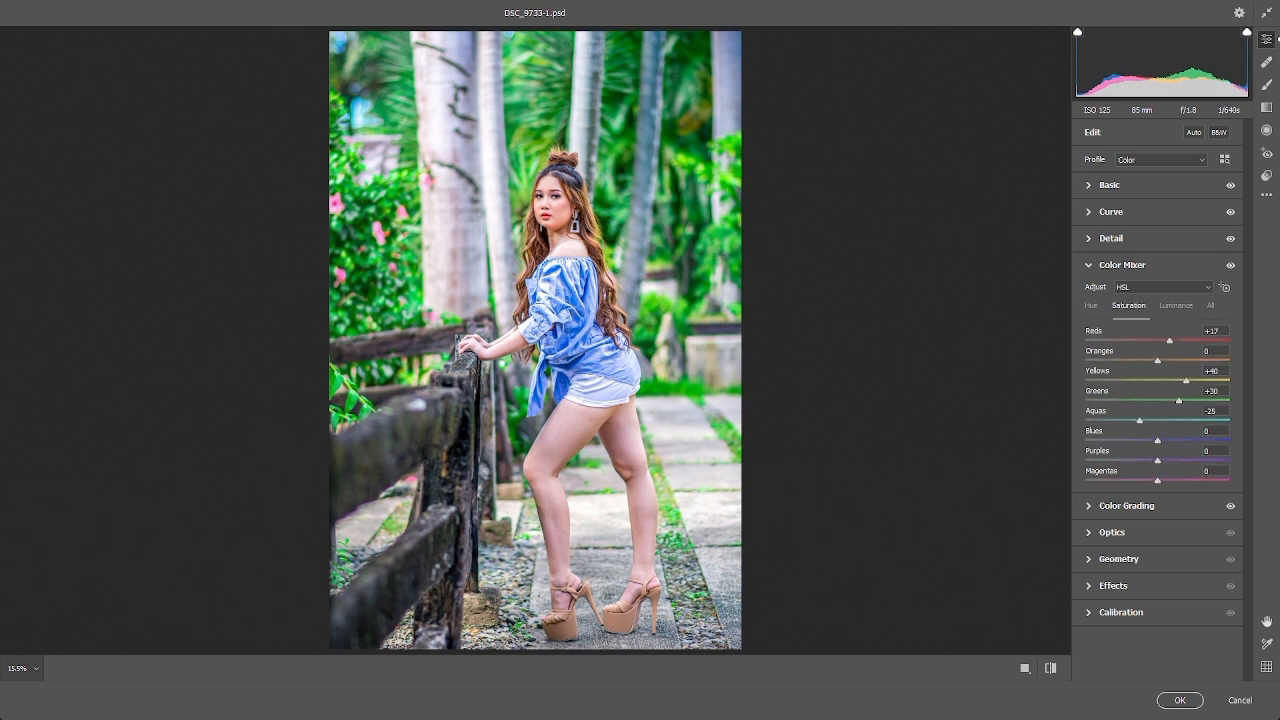
Set the saturation of Yellows to +26, Greens to +7 and Blues to -24, and the Yellows hue to -52.
left_click_drag(1149, 400, 1176, 380)
left_click_drag(1157, 440, 1141, 440)
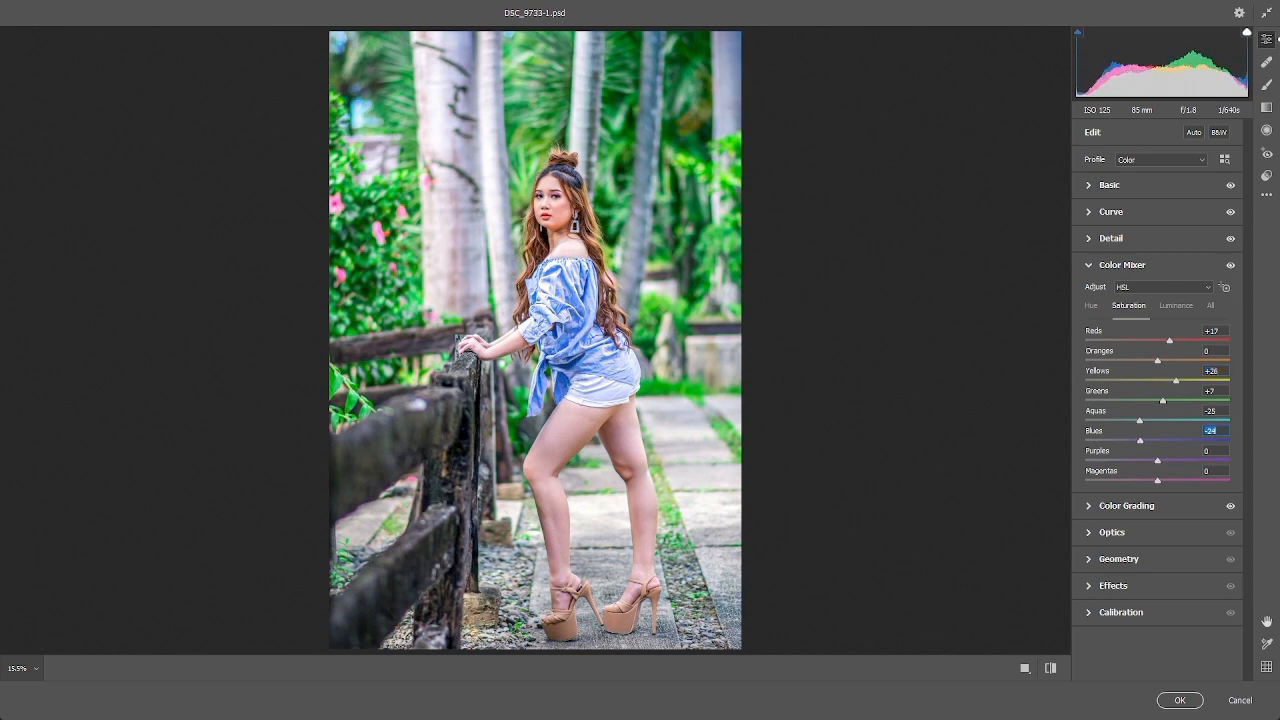
left_click(1091, 305)
left_click_drag(1189, 380, 1092, 380)
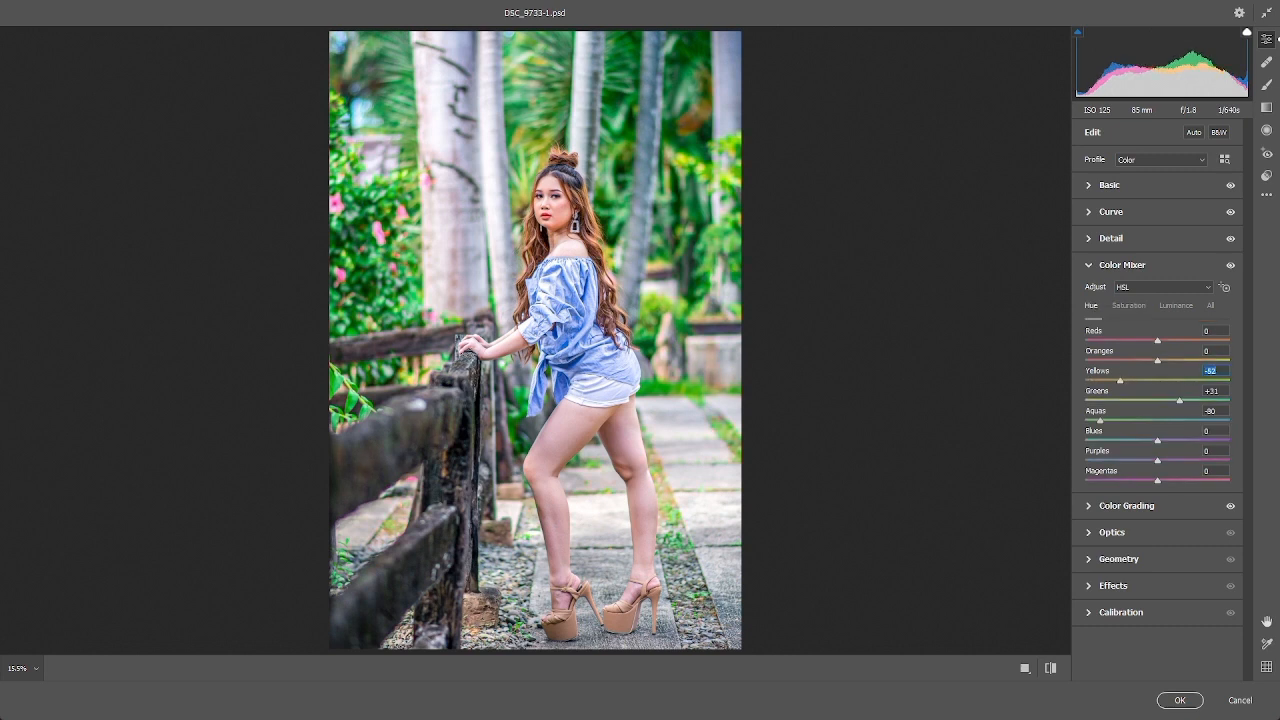
Set the global Color Grading hue to 70 with a saturation of 10.
left_click(1126, 505)
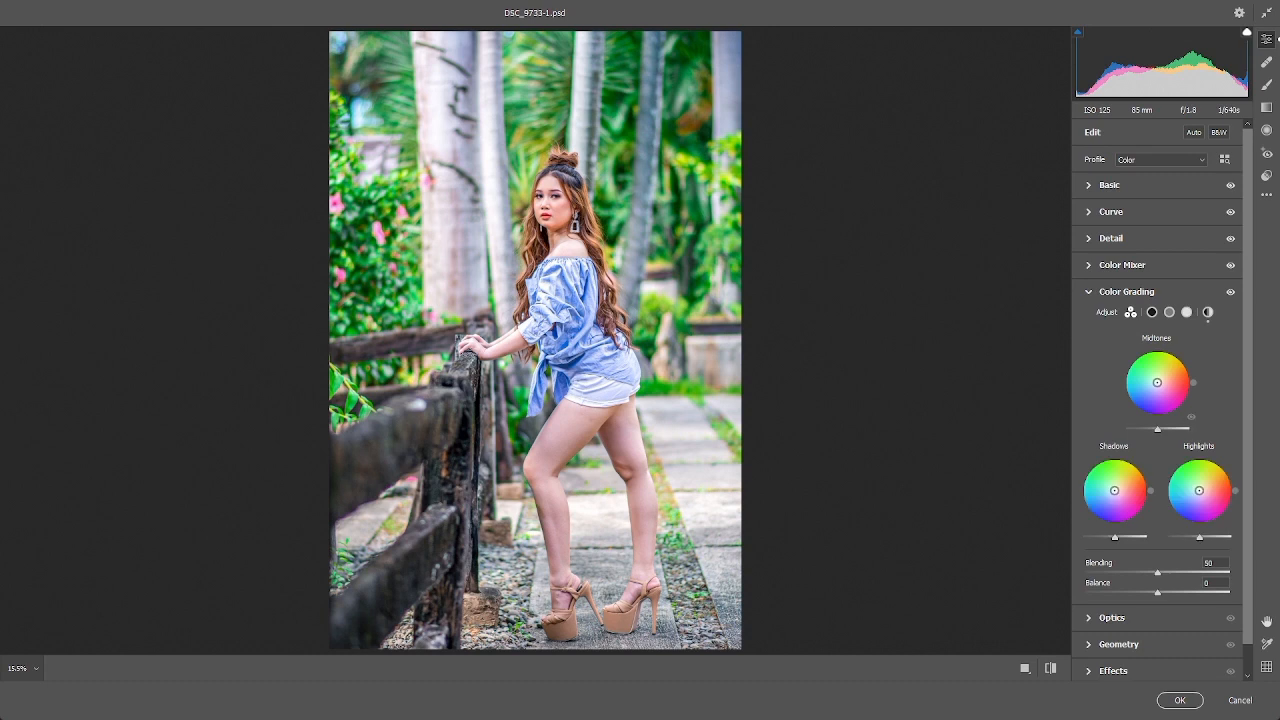
left_click(1208, 312)
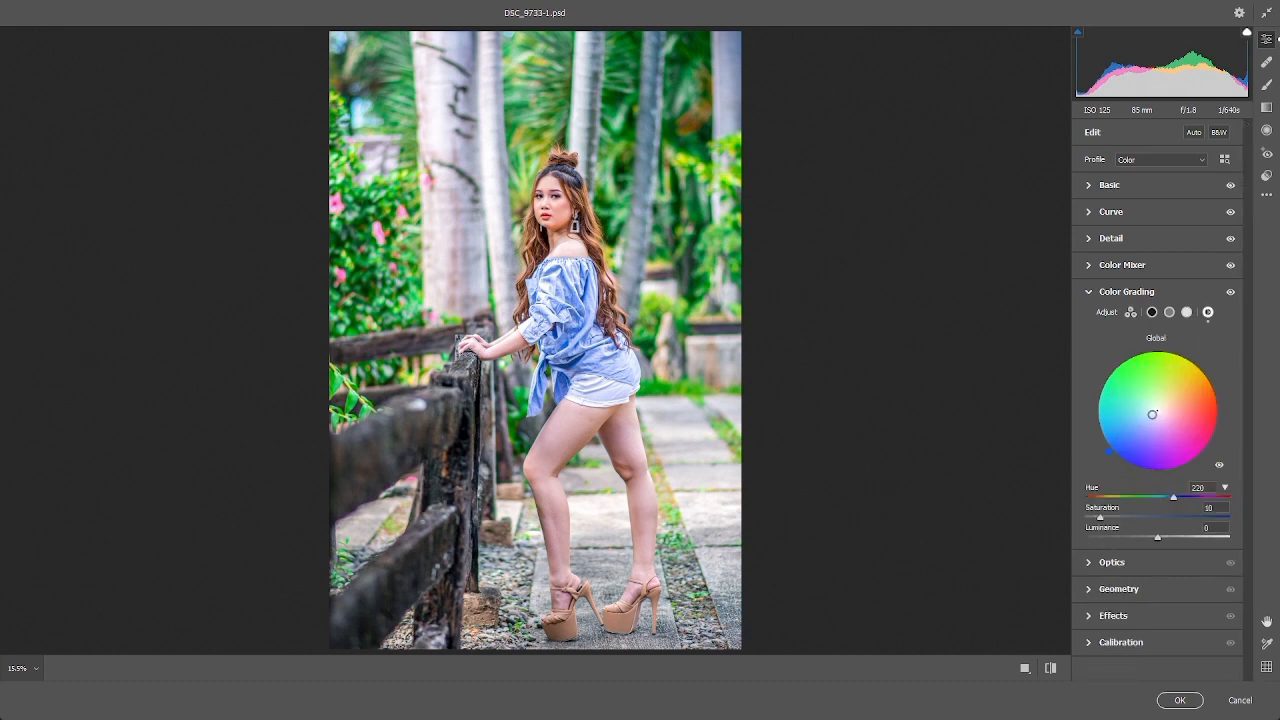
left_click_drag(1173, 497, 1114, 497)
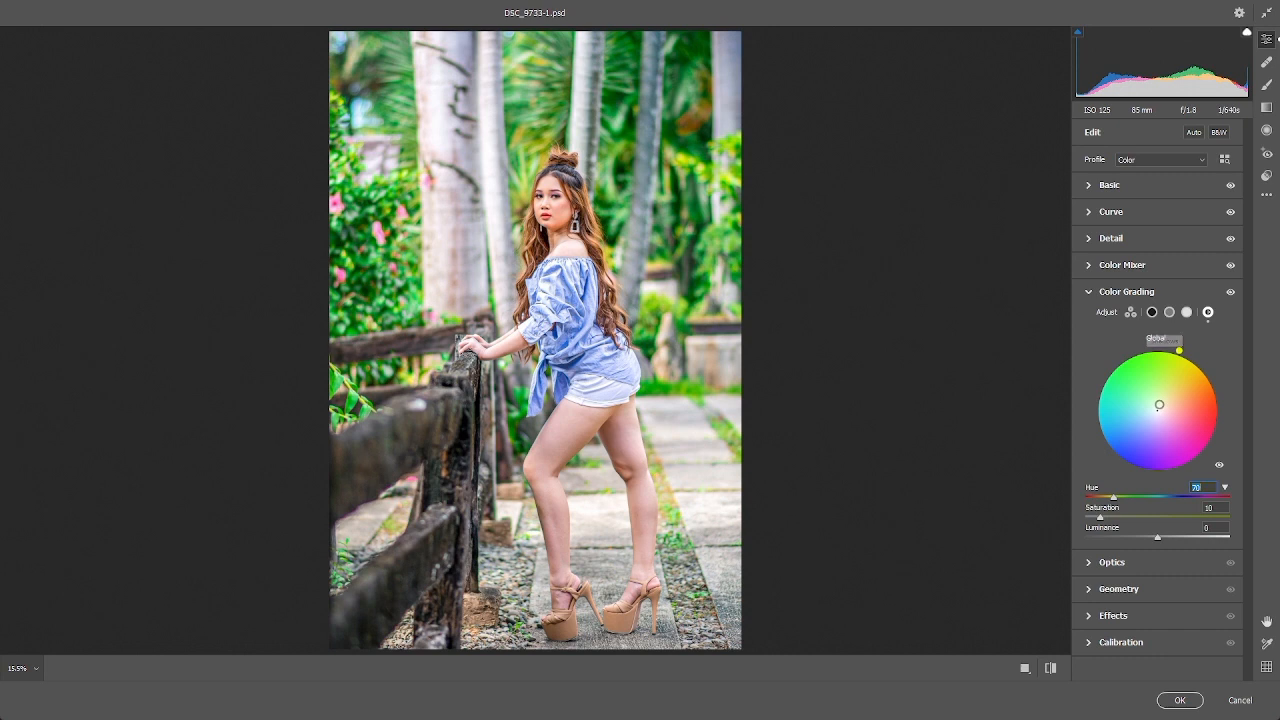
Set the shadows in Color Grading to hue 220 and saturation 15.
left_click(1152, 312)
type("220")
key("Return")
type("15")
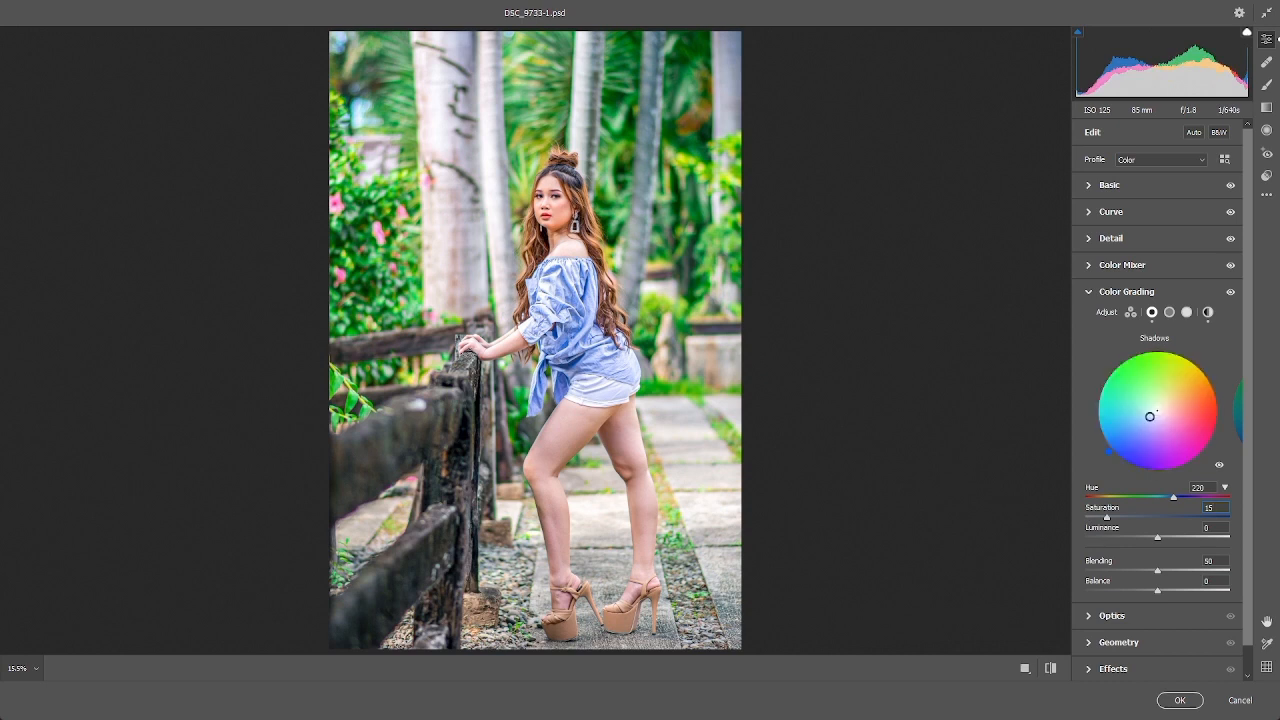
Change the shadows' color grading to a warm hue of about 45 with saturation 10, and apply the Camera Raw edits.
mouse_move(1150, 416)
left_mouse_down()
mouse_move(1131, 431)
mouse_move(1161, 406)
left_mouse_up()
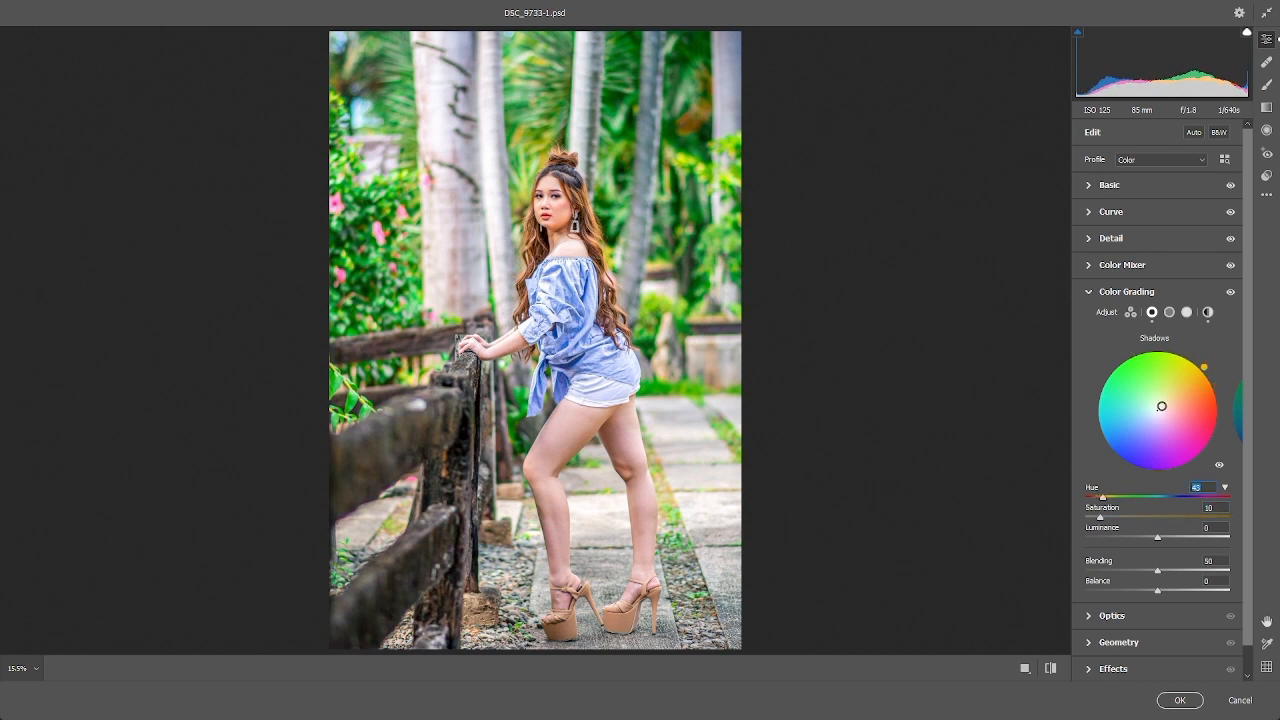
left_click(1180, 700)
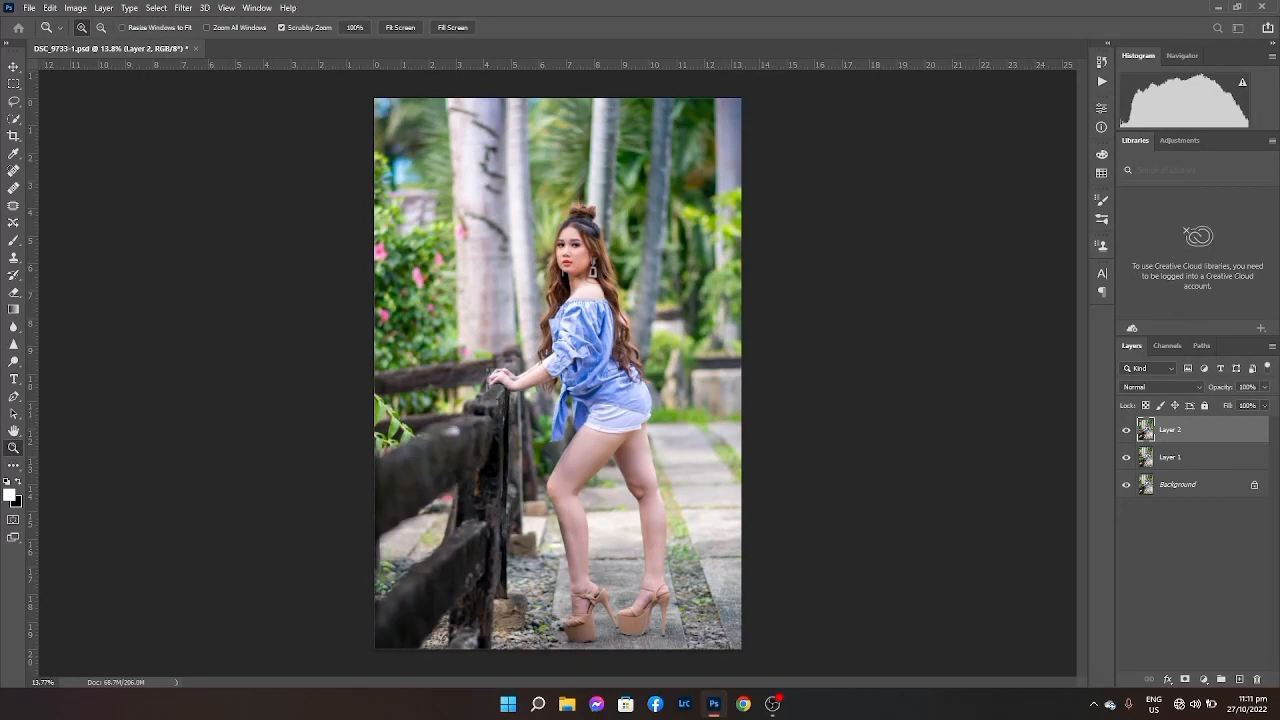
Merge all visible layers into a new top layer and open the light image 66.jpg from within the Desktop's pic folder.
key("ctrl+shift+alt+e")
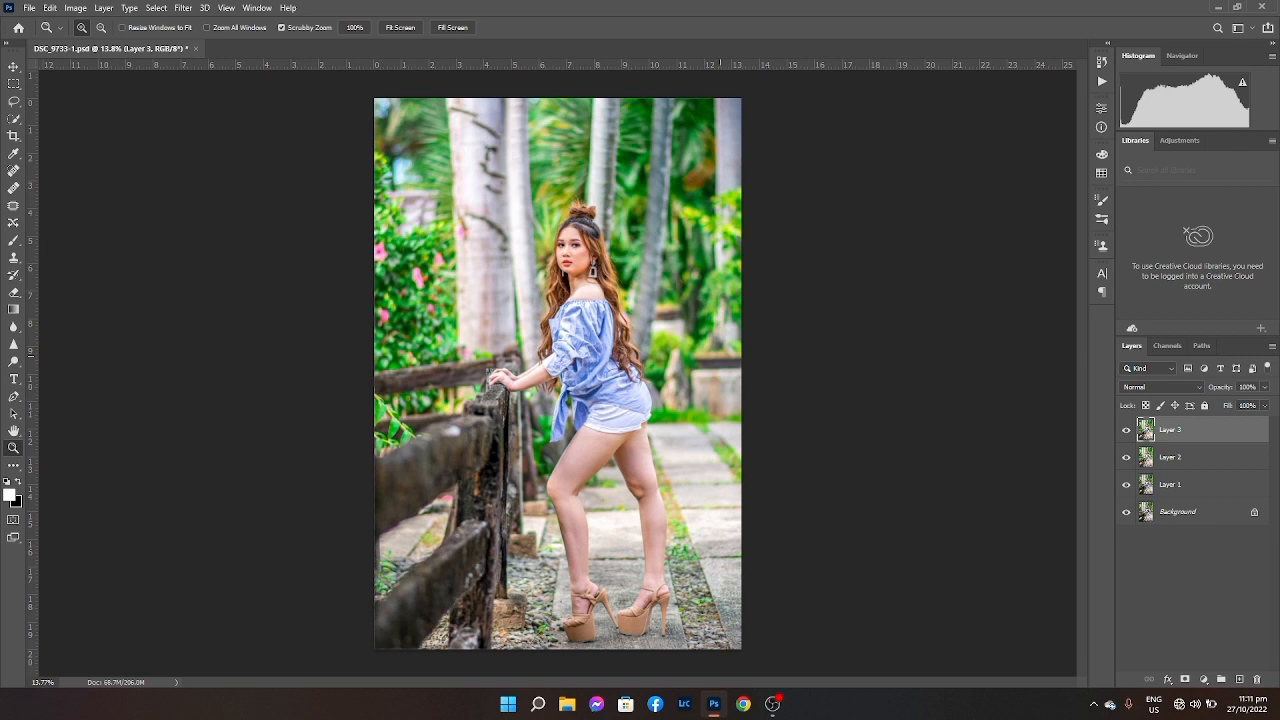
key("ctrl+o")
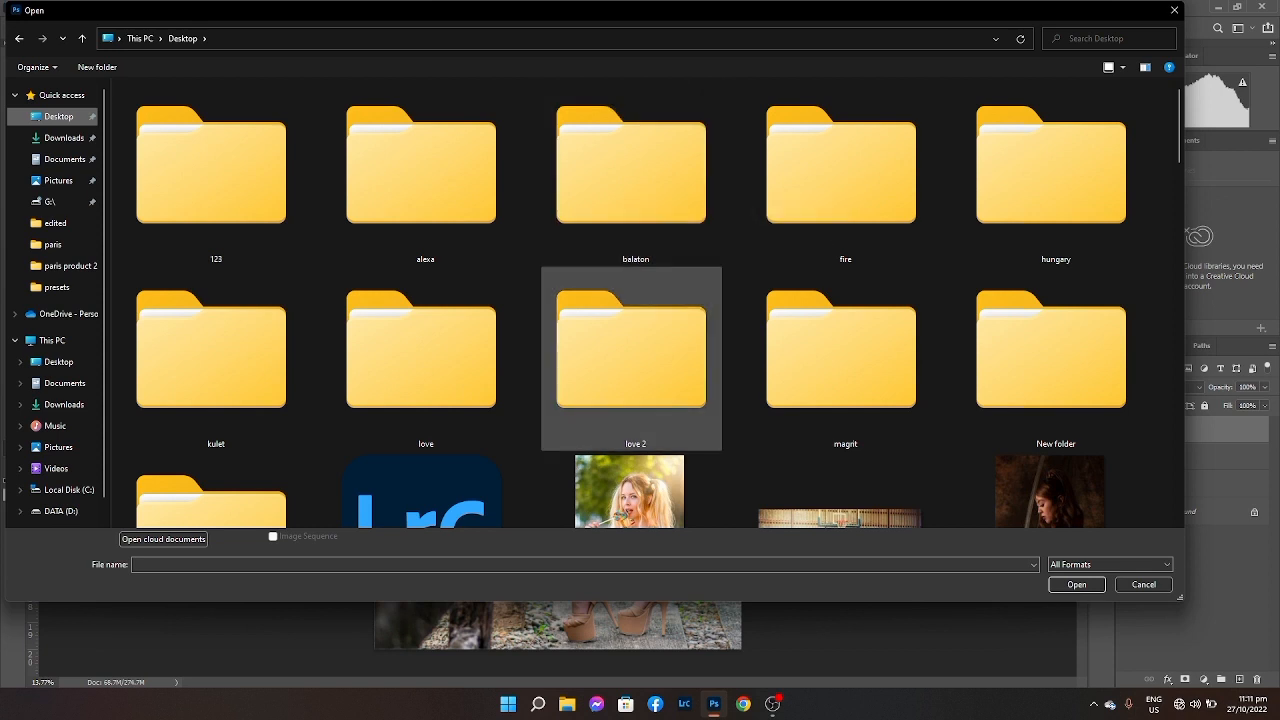
scroll(1040, 150, "down", 1)
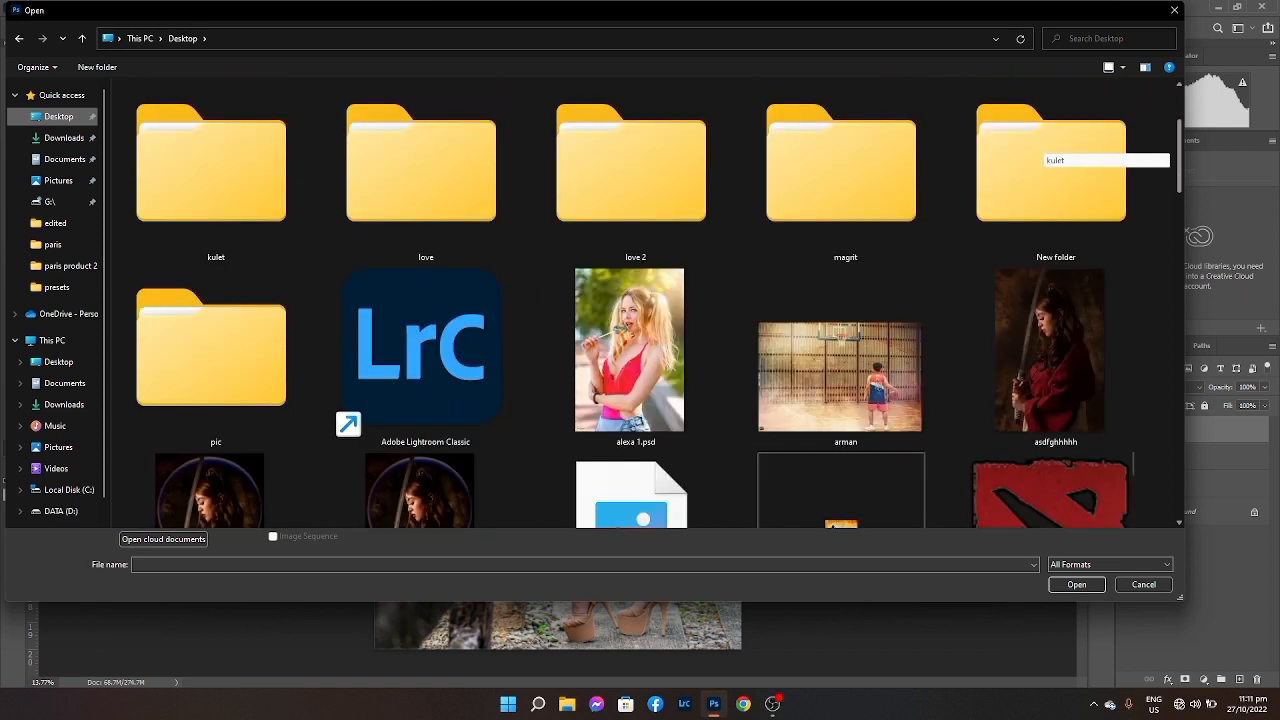
double_click(211, 350)
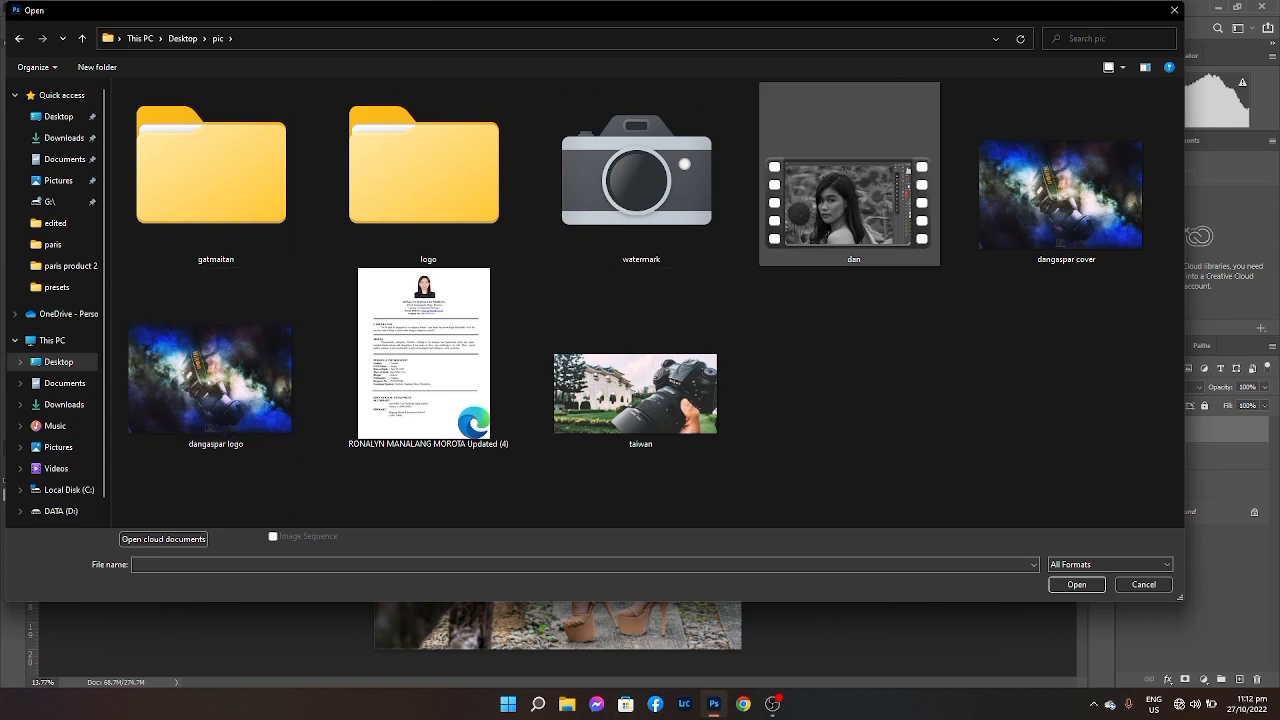
double_click(211, 175)
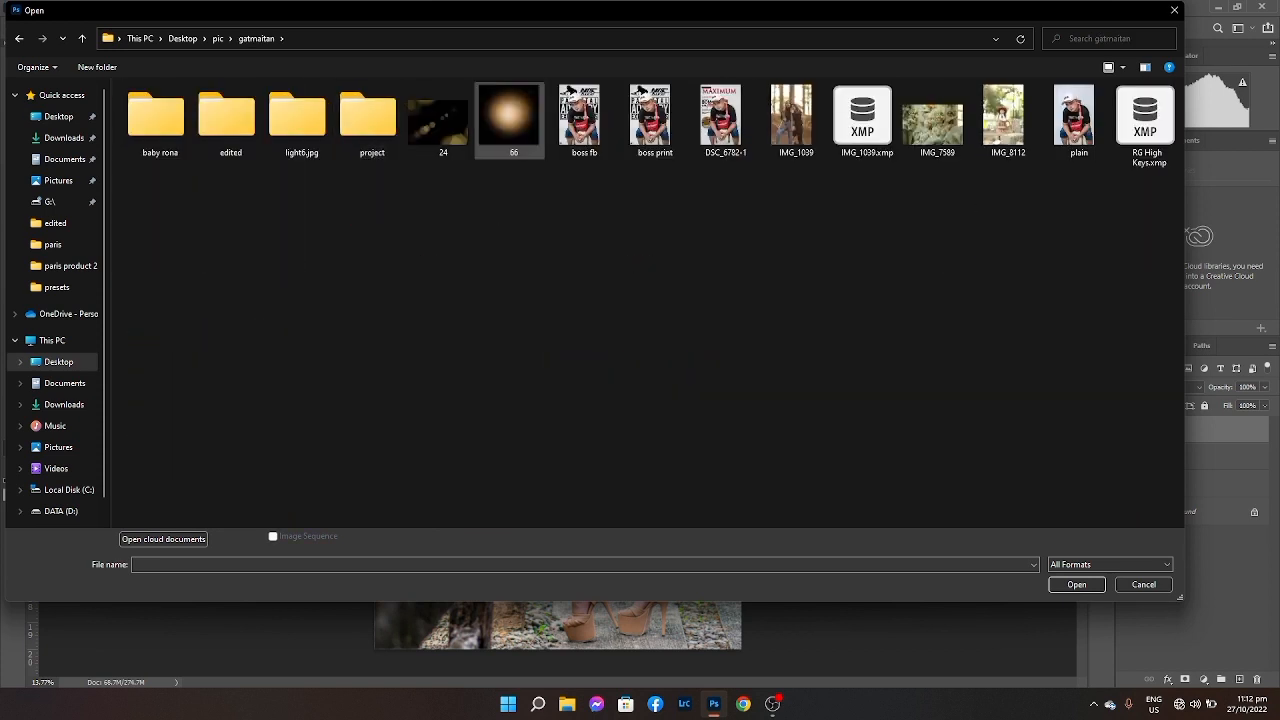
double_click(509, 114)
Copy the light image into the portrait as a new layer and set its blend mode to Screen.
left_click_drag(1184, 429, 440, 180)
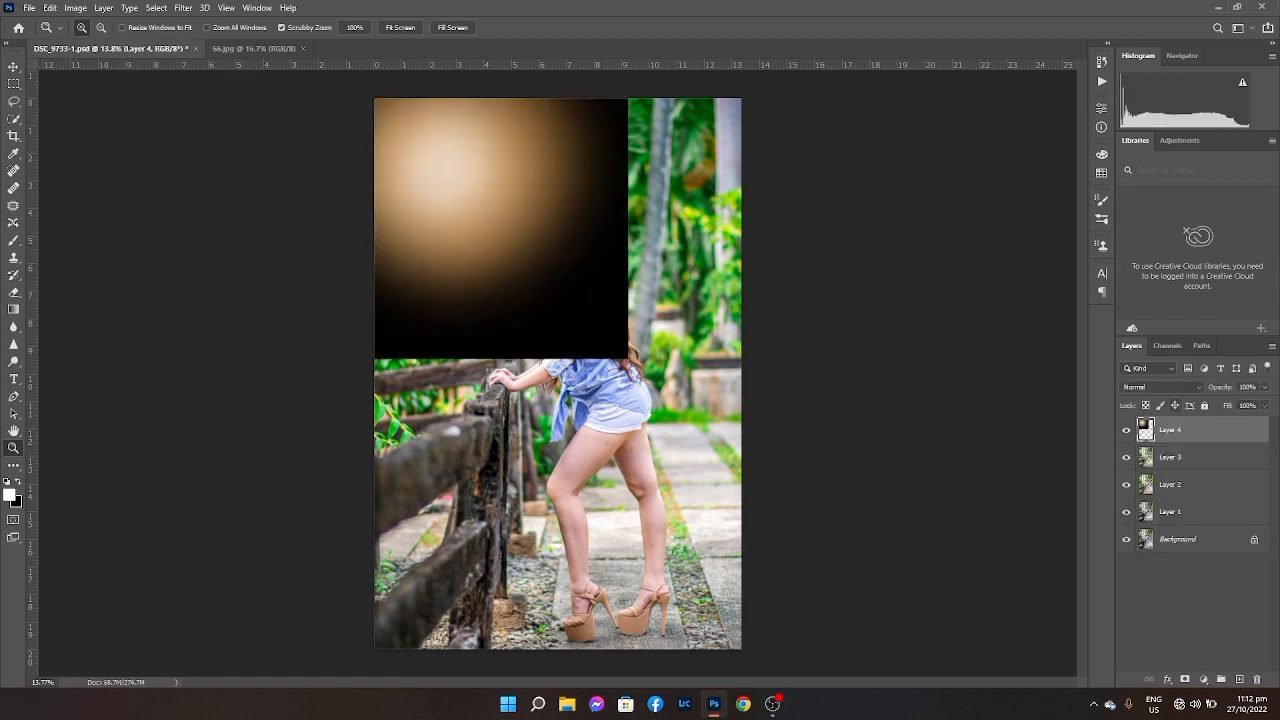
left_click(1160, 387)
left_click(1150, 455)
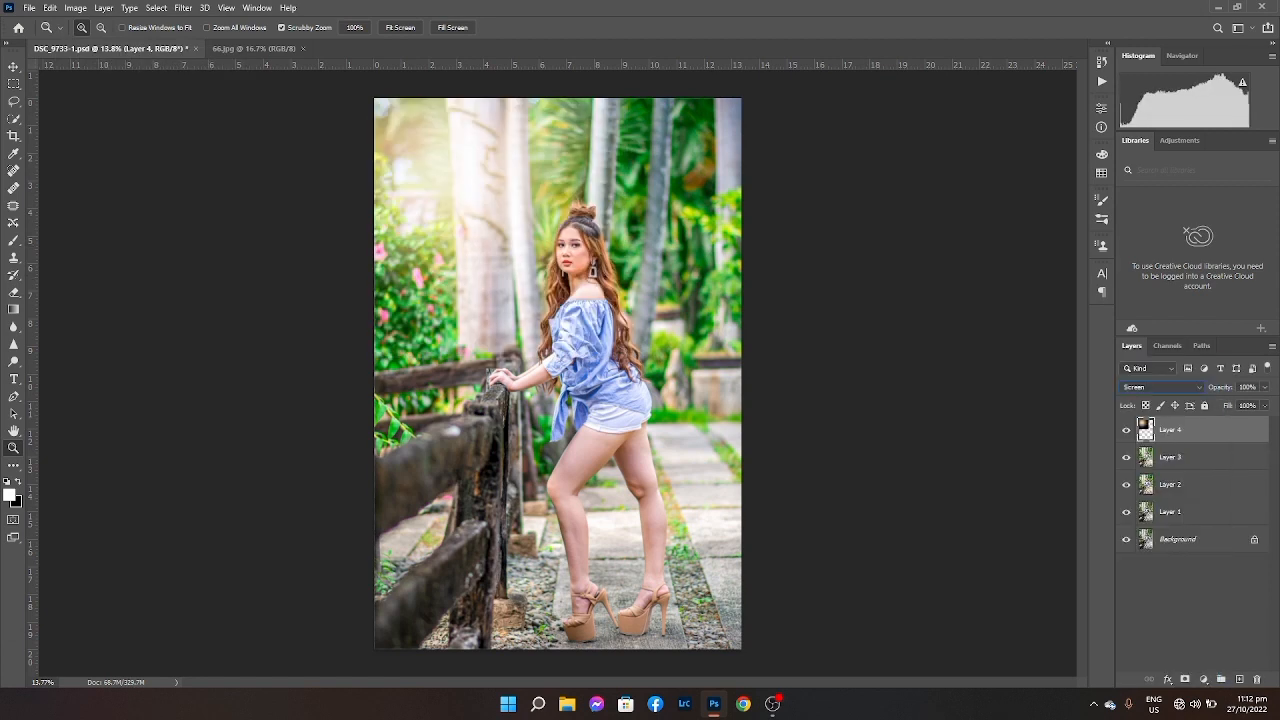
Enlarge the light layer and move it so the glow falls over the photo's upper-left corner.
key("ctrl+t")
left_click_drag(486, 226, 432, 192)
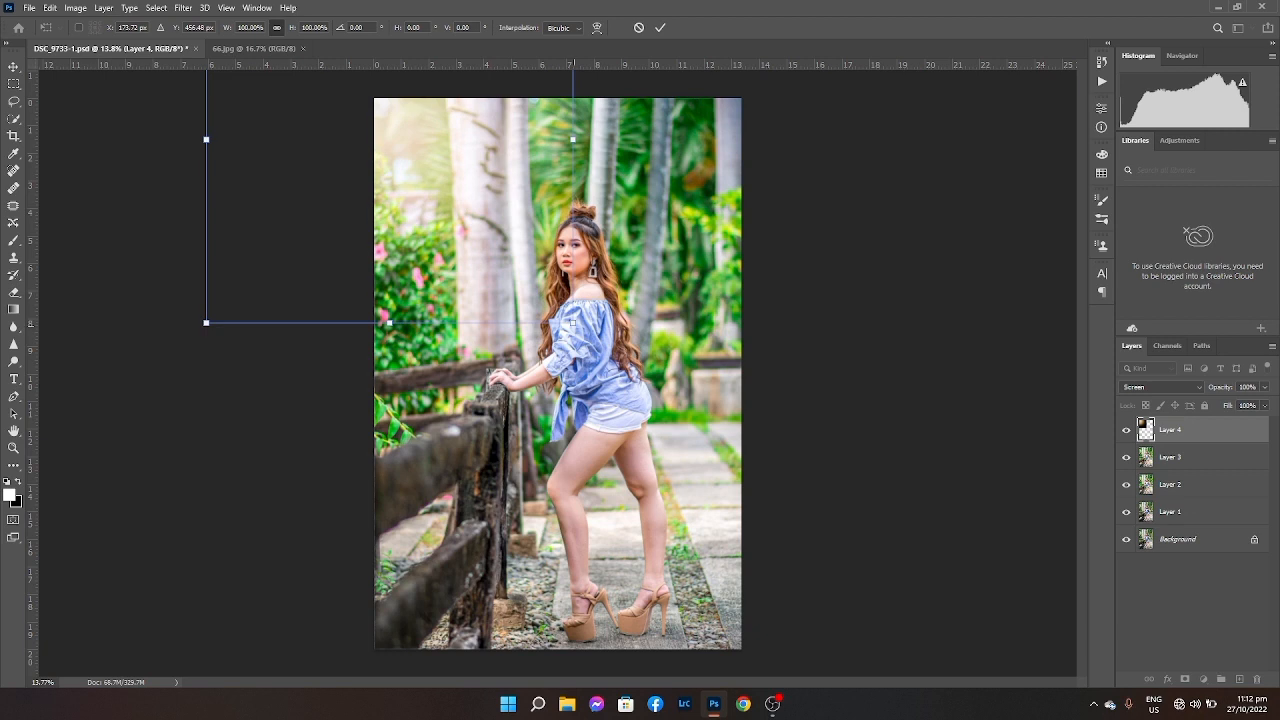
left_click_drag(573, 323, 623, 371)
left_click_drag(492, 263, 463, 226)
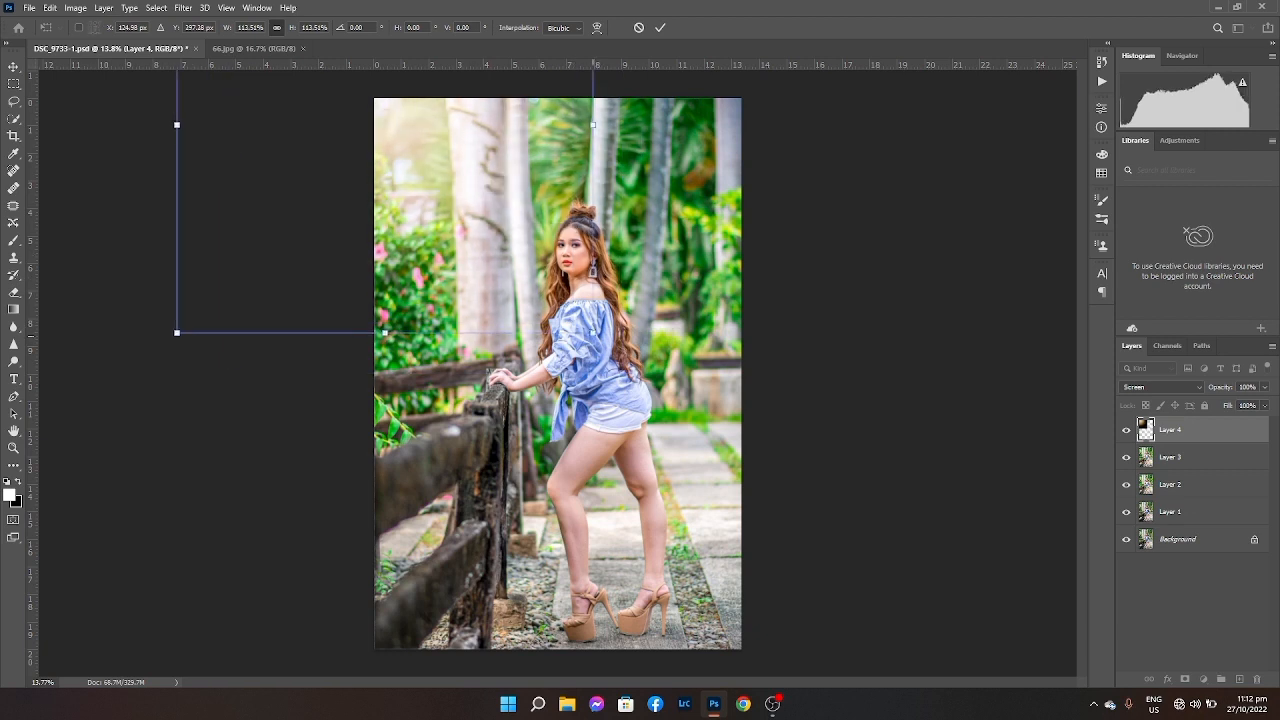
left_click_drag(593, 334, 640, 380)
left_click_drag(507, 262, 481, 255)
key("Return")
Add a mask to the light layer and paint the glow off the woman with a black brush of size 700.
key("z")
left_click(1184, 679)
key("b")
key("x")
key("]")
key("]")
key("]")
key("]")
key("]")
key("]")
key("]")
key("]")
key("]")
key("]")
key("]")
key("]")
key("]")
key("]")
key("]")
key("]")
key("]")
key("]")
key("]")
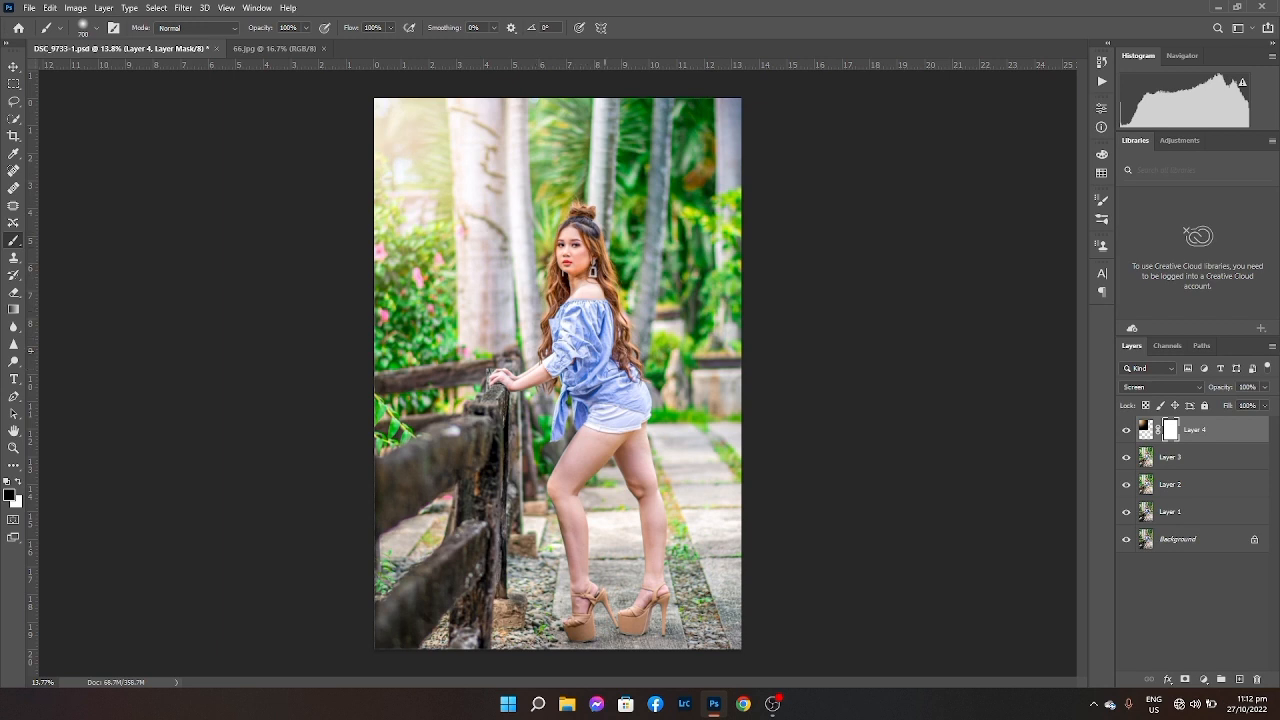
key("x")
Merge the visible layers into a new layer and lower its exposure to -0.25 in Camera Raw.
key("ctrl+shift+alt+e")
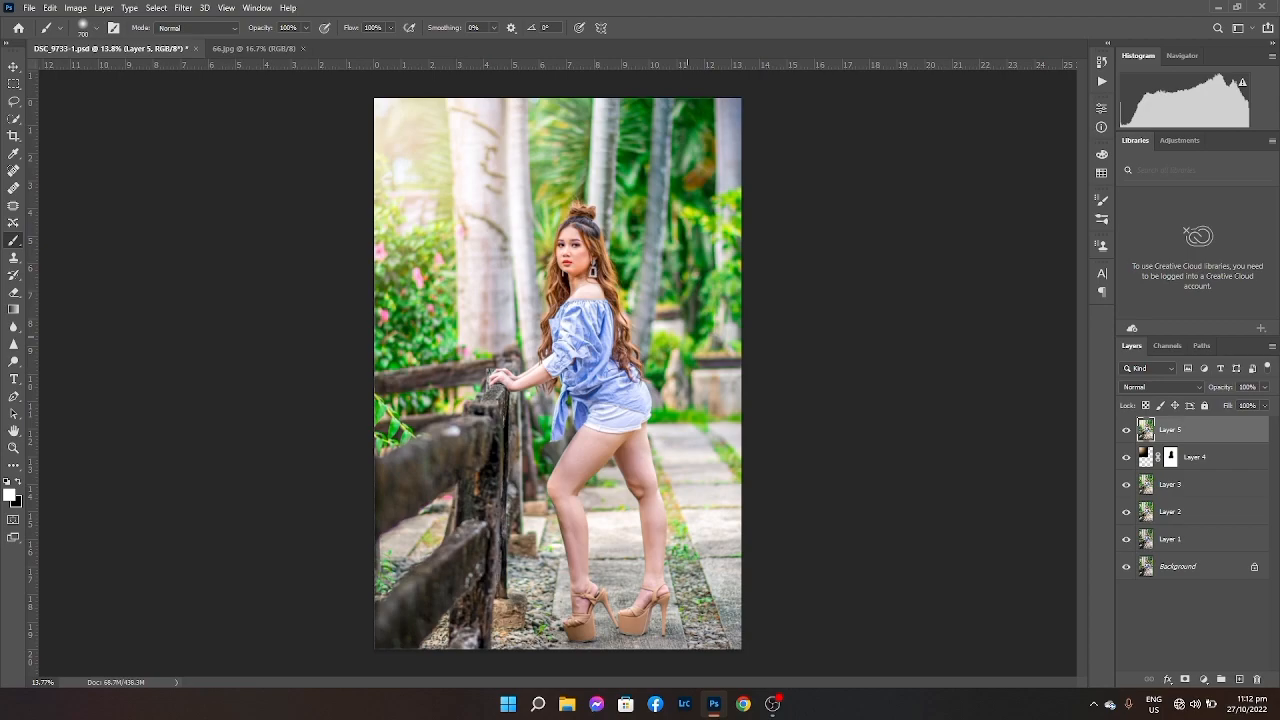
key("ctrl+shift+a")
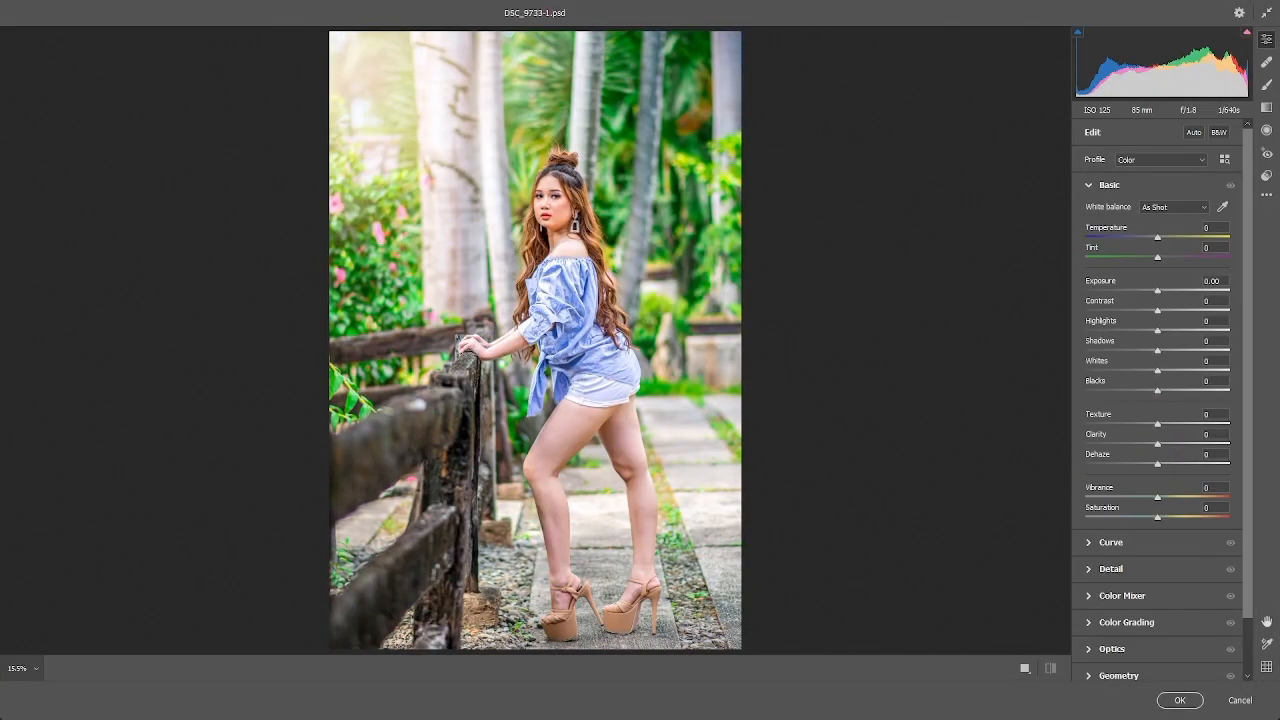
left_click(1213, 281)
type("-0.50")
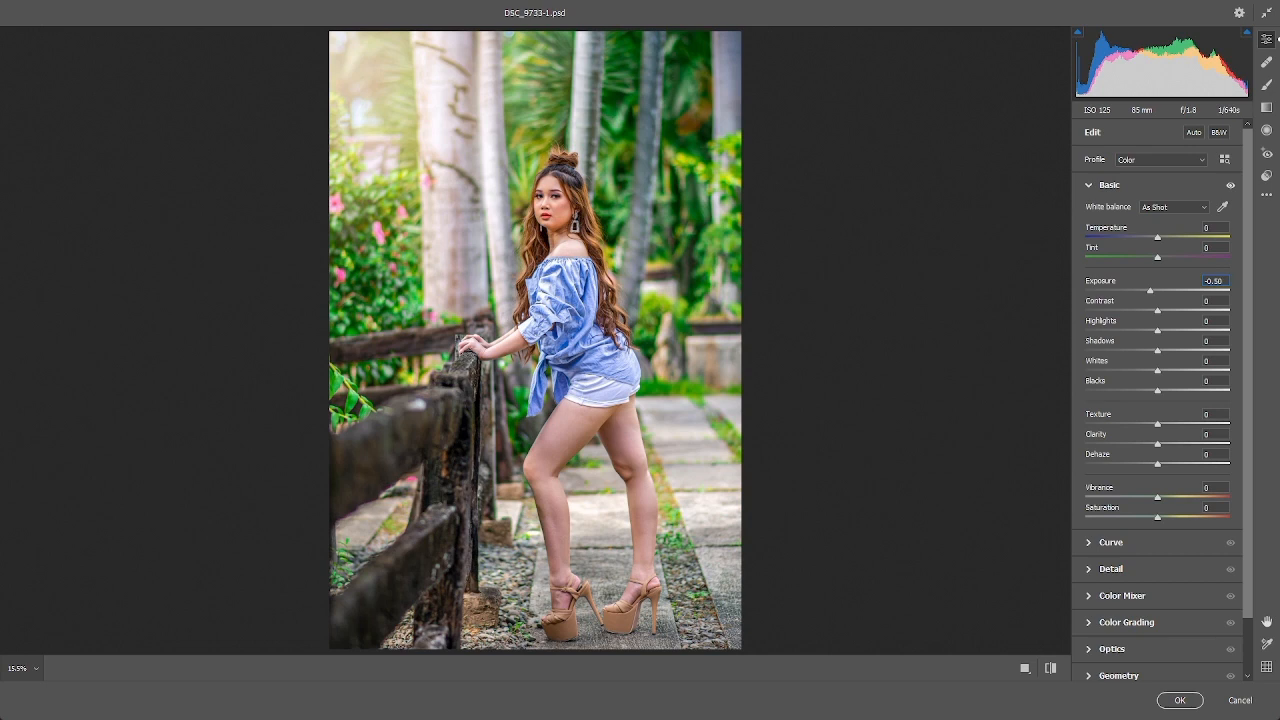
key("BackSpace")
type("25")
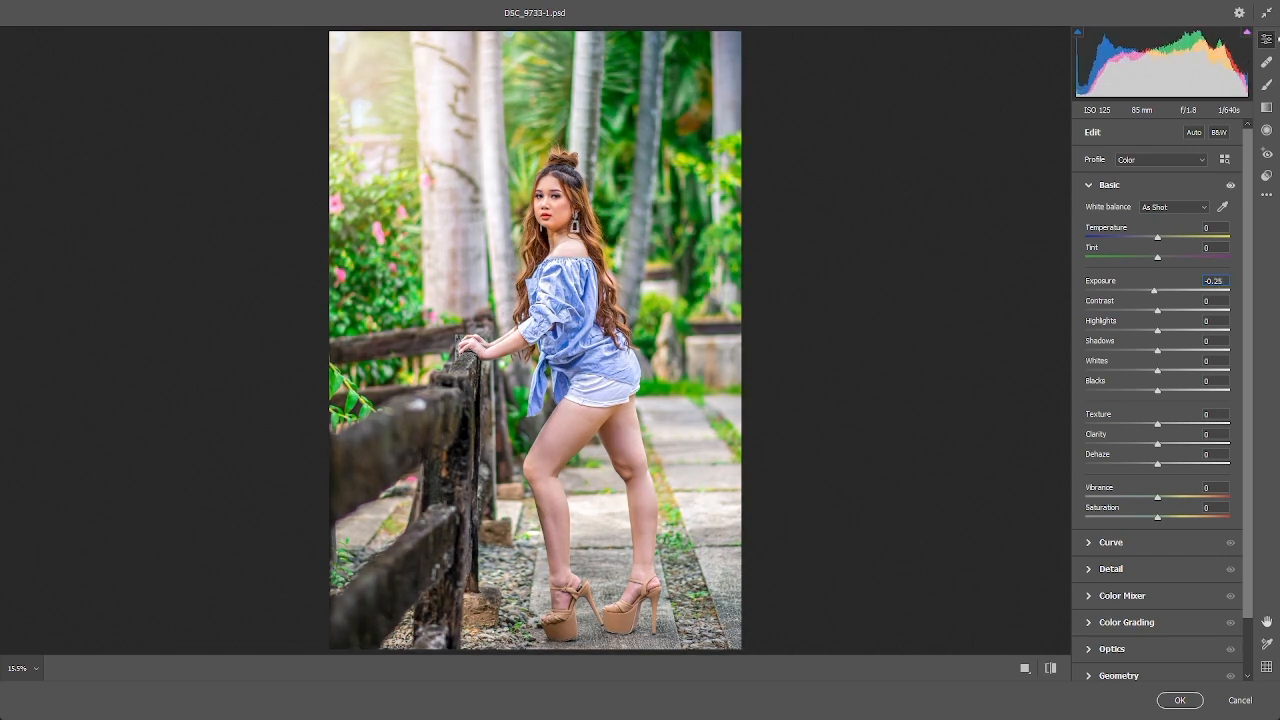
key("Return")
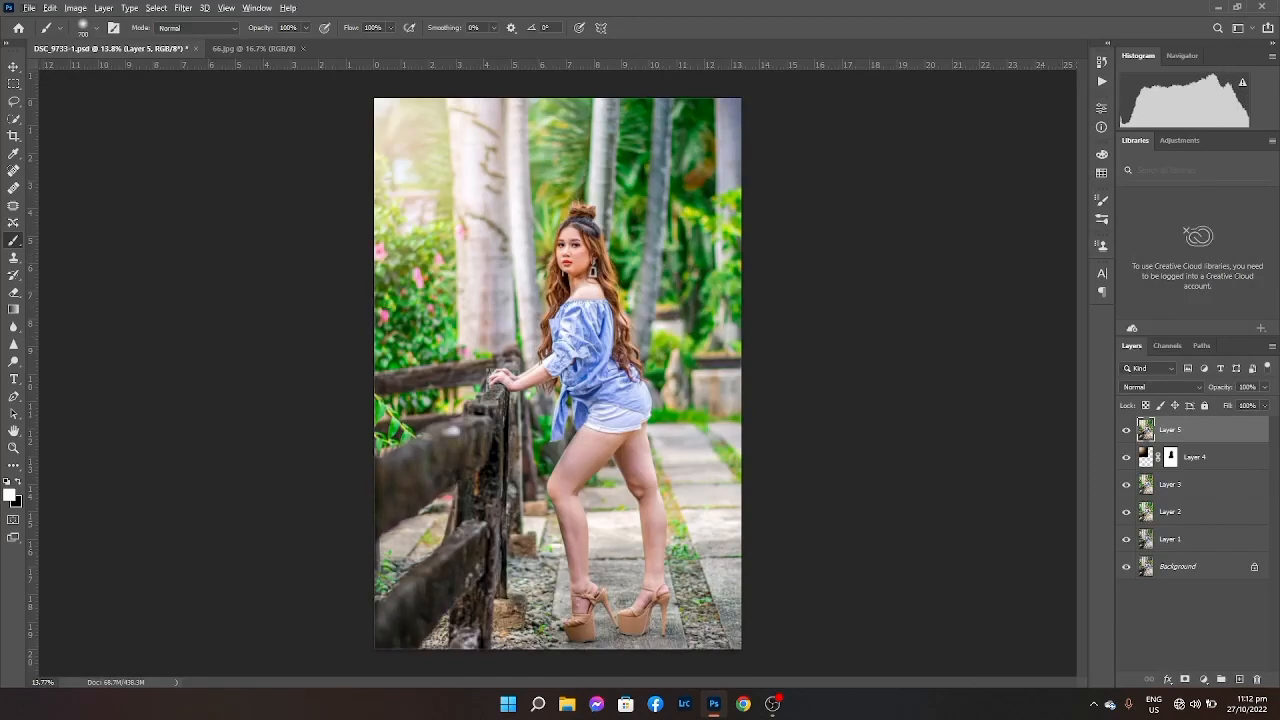
Mask the woman out of the darkened layer in black, and merge the visible layers into another new layer.
left_click(1185, 679)
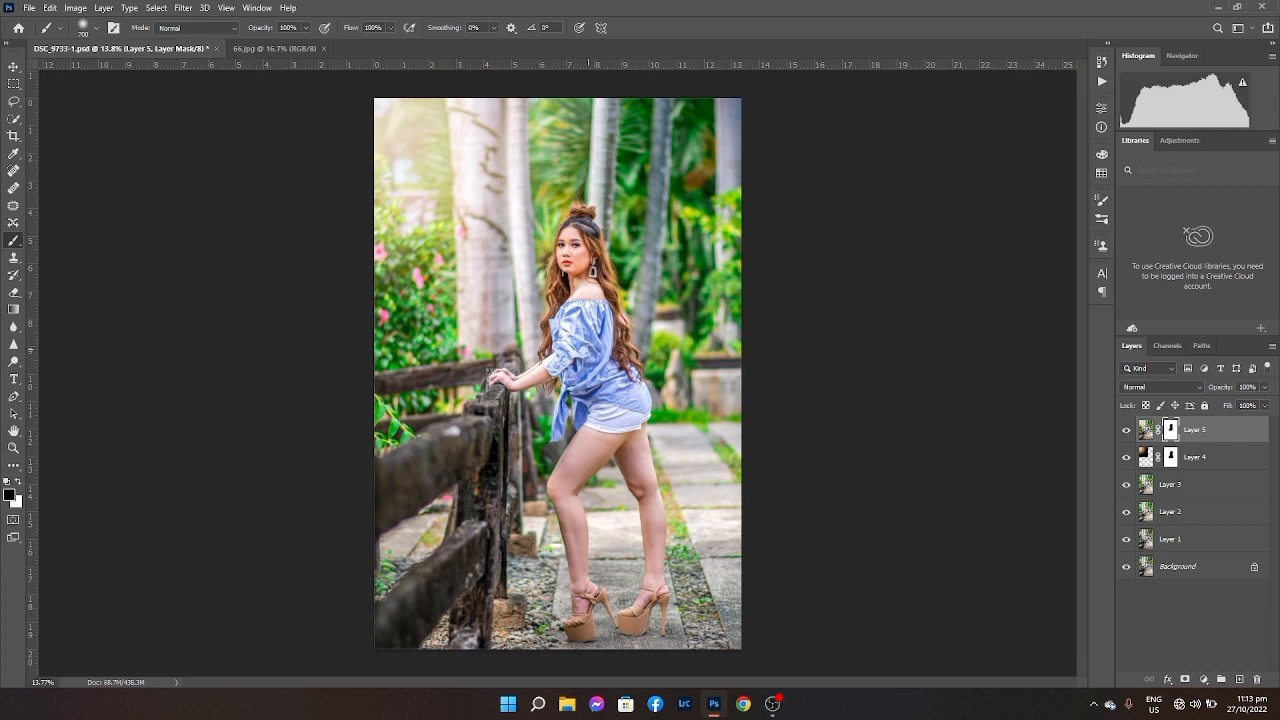
mouse_move(575, 359)
left_mouse_down()
mouse_move(630, 382)
mouse_move(590, 397)
mouse_move(567, 235)
left_mouse_up()
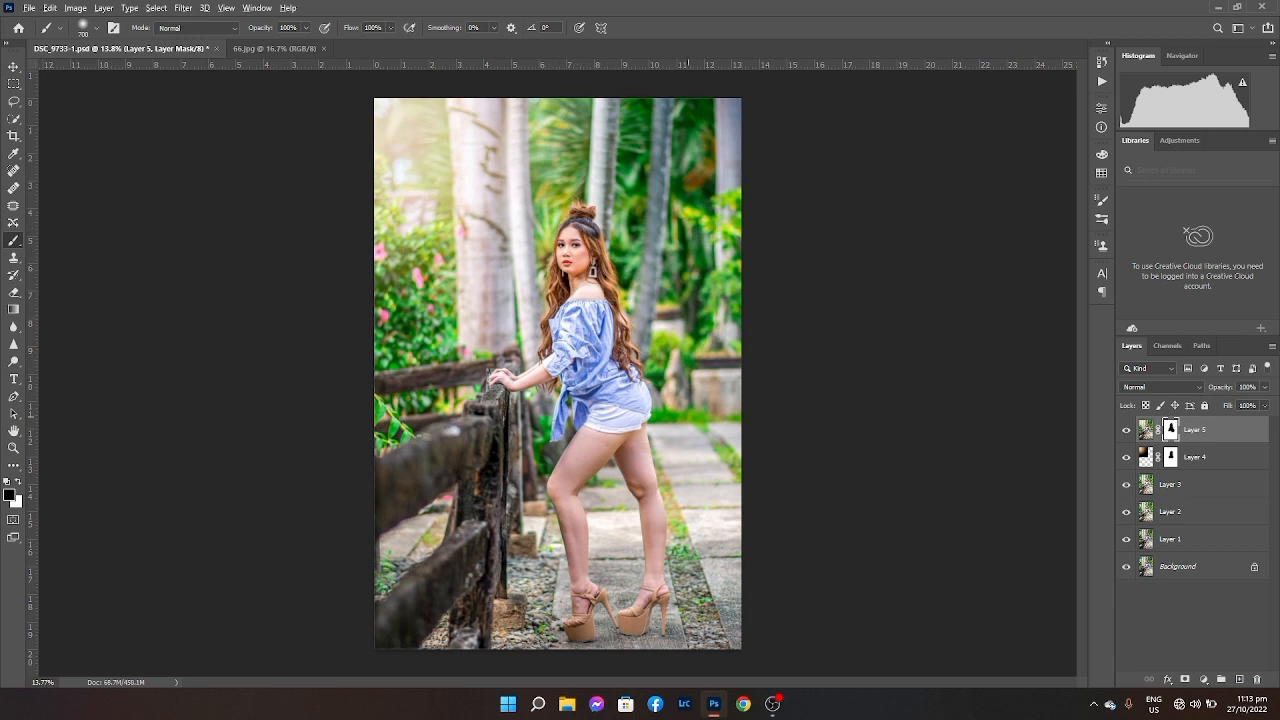
key("ctrl+shift+alt+e")
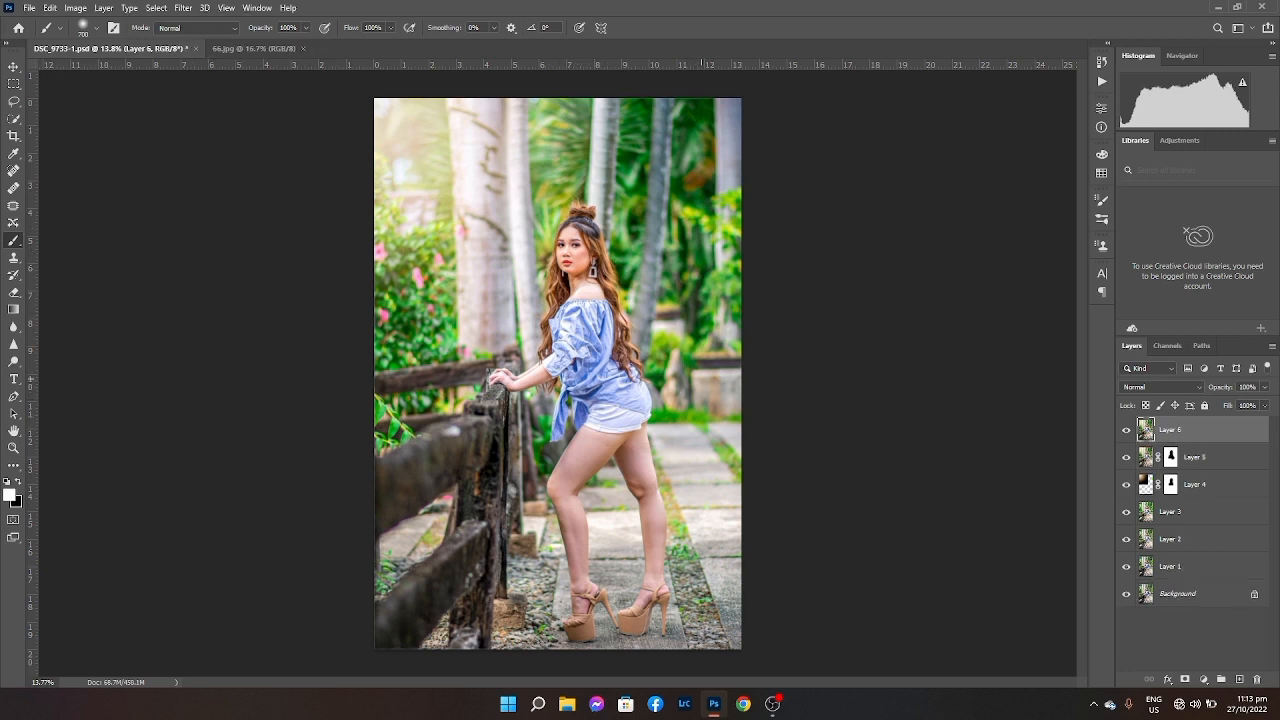
Set Texture and Clarity to 10 on the new layer in Camera Raw and apply the edits.
key("ctrl+shift+a")
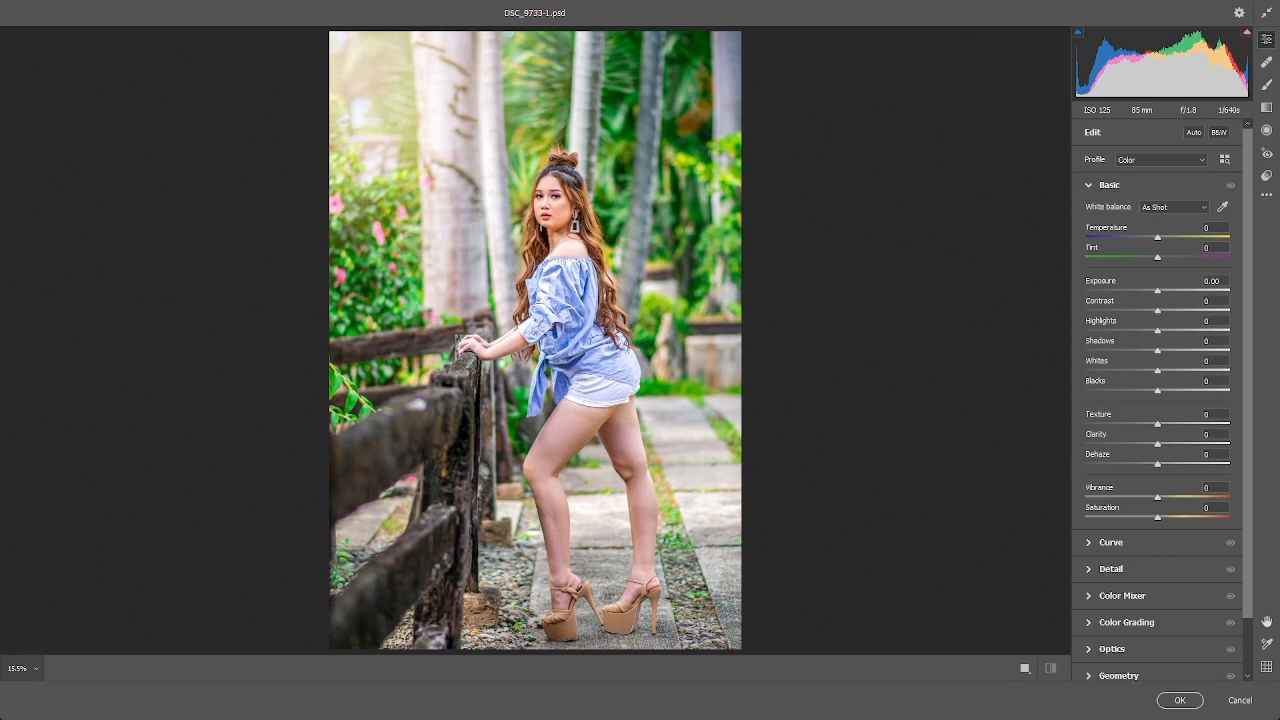
key("ctrl+3")
key("ctrl+2")
key("ctrl+1")
type("20")
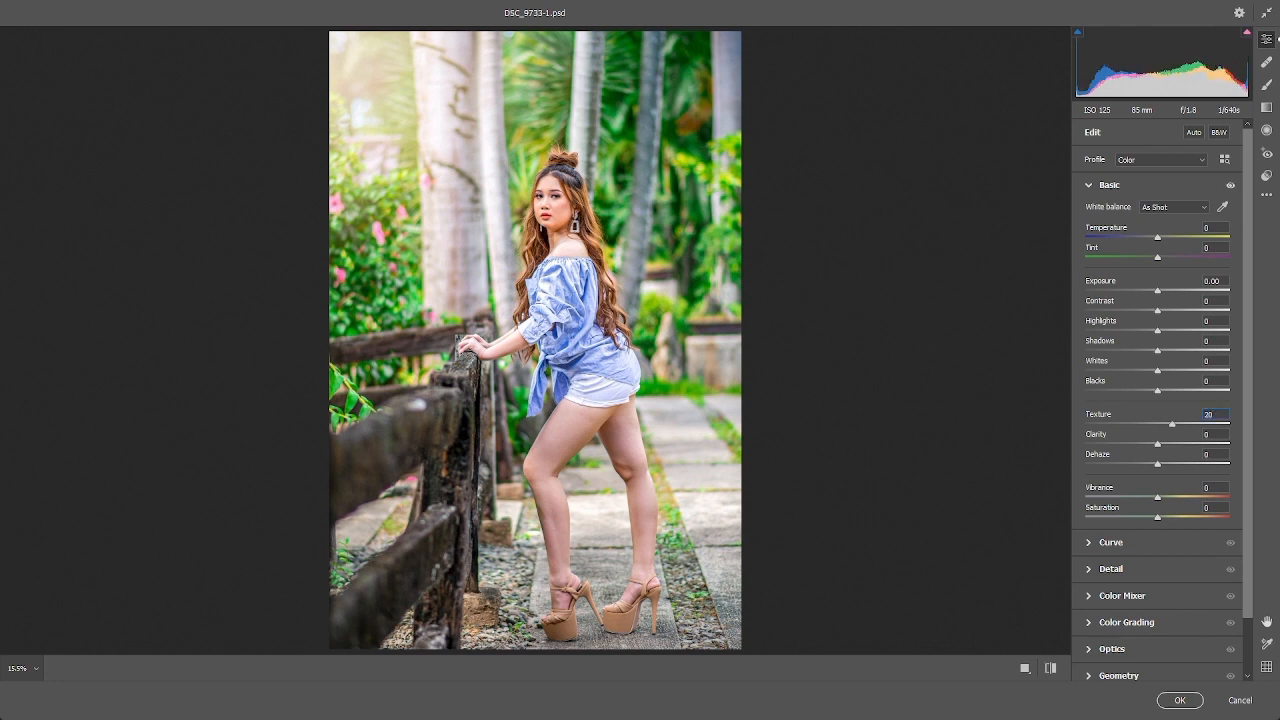
key("Tab")
type("10")
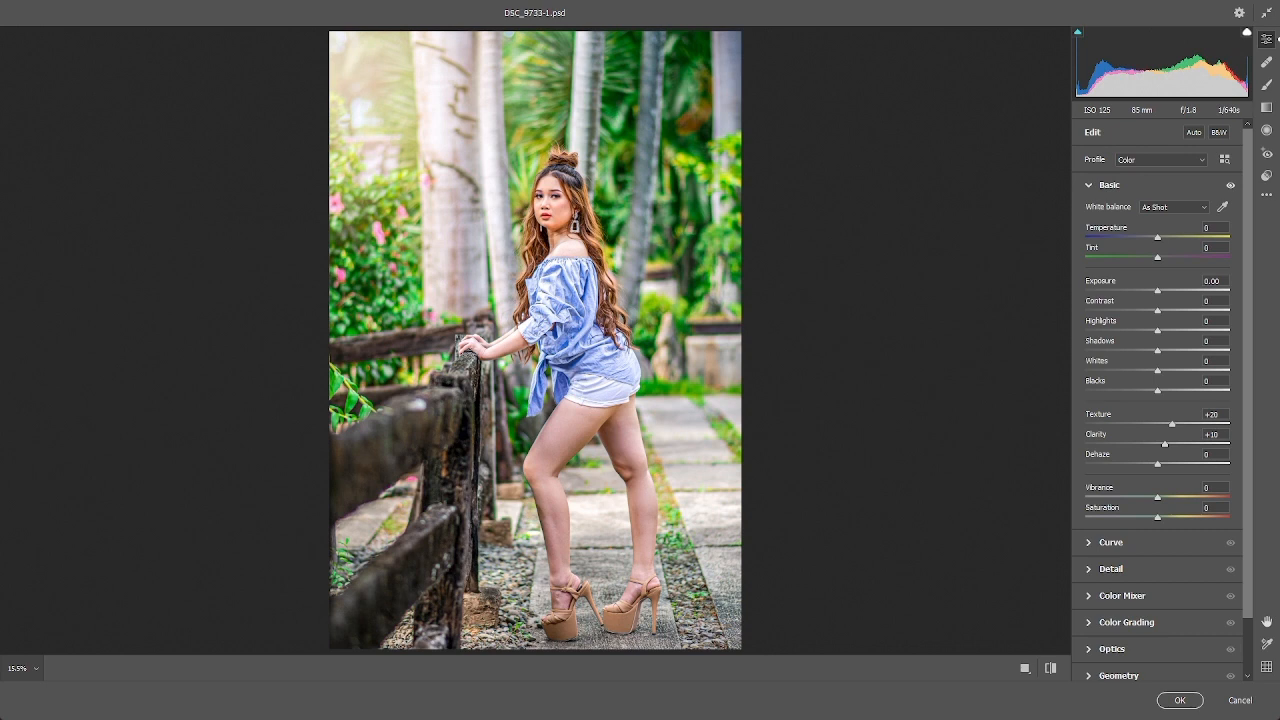
key("shift+Tab")
type("10")
key("Return")
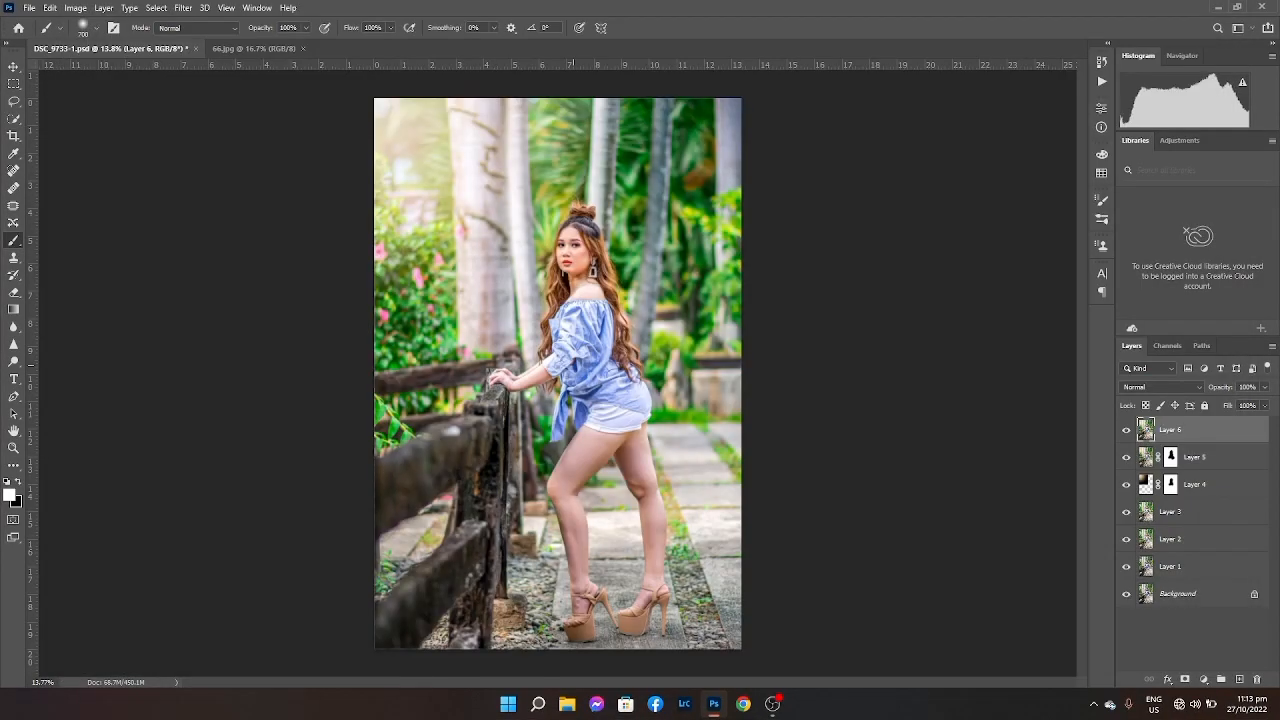
Hide the Texture and Clarity edit behind a black mask and paint it back in selectively with a white brush.
left_click(1185, 680, "alt")
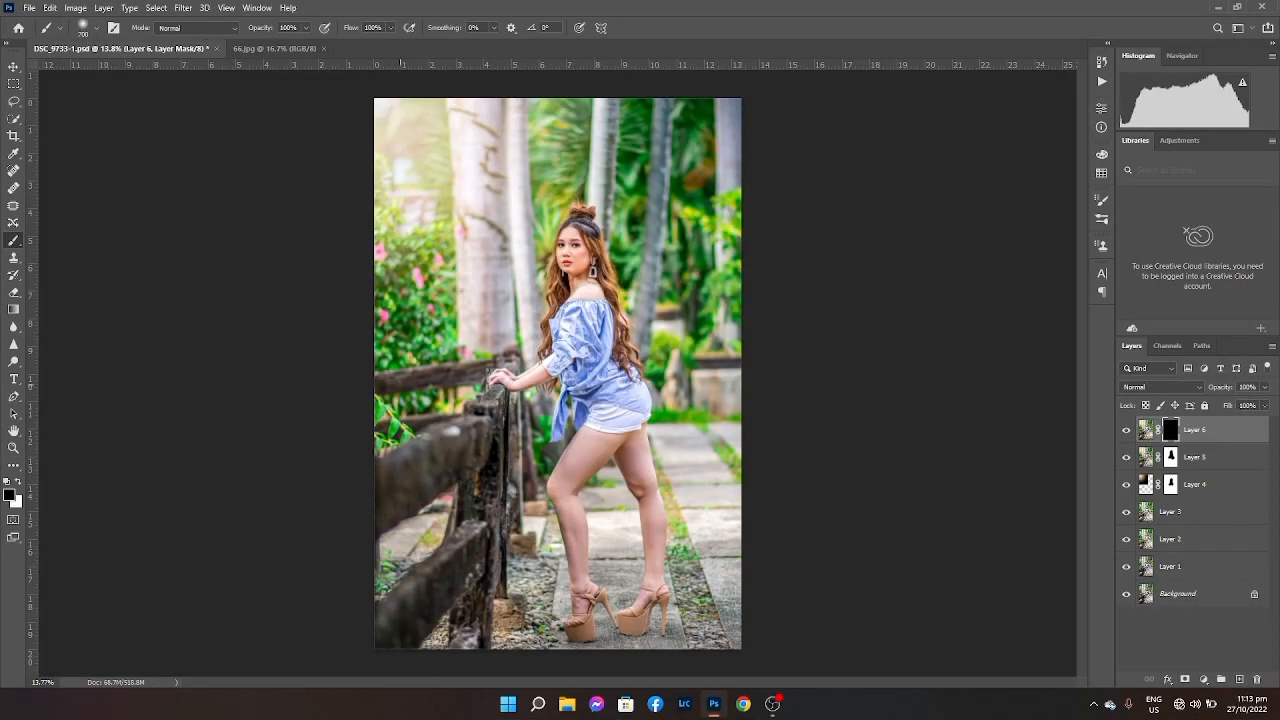
key("x")
key("bracketright")
key("bracketleft")
key("bracketleft")
key("bracketleft")
key("bracketright")
Merge the visible layers into a new layer and add a 25 px Iris Blur centred on the woman.
key("ctrl+shift+alt+e")
key("z")
left_click_drag(594, 320, 610, 340)
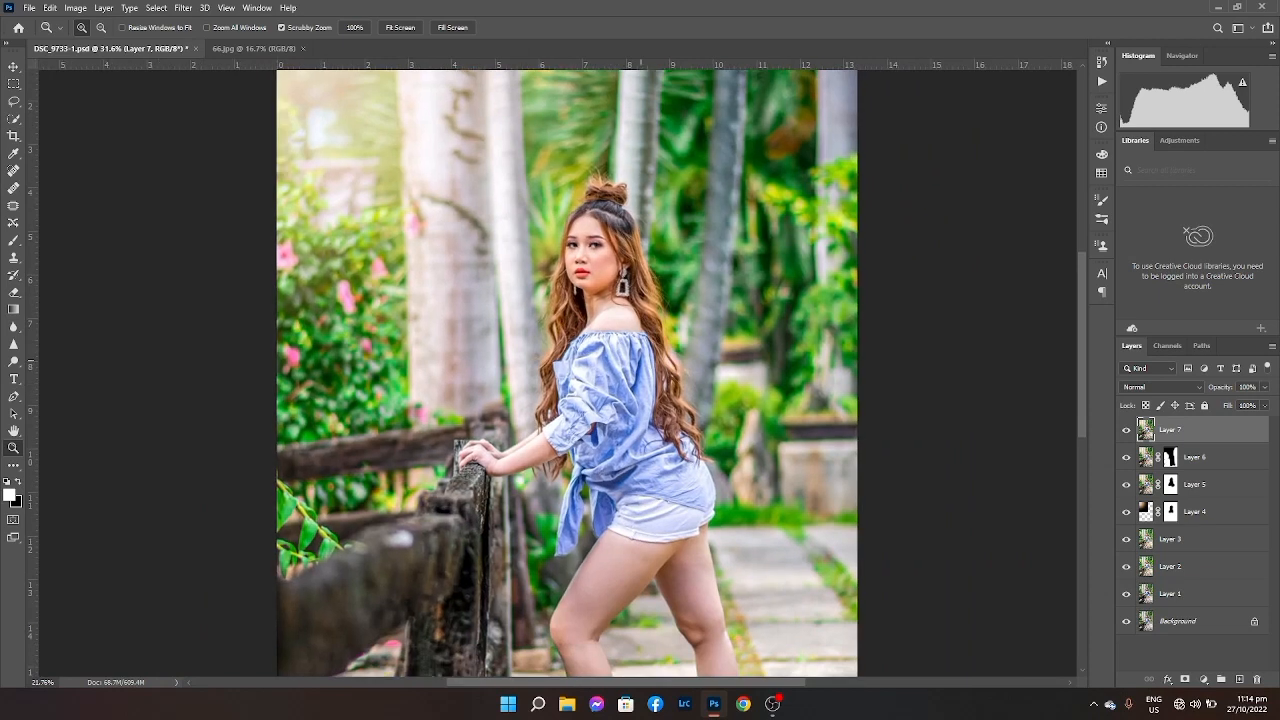
key("ctrl+0")
left_click(183, 7)
mouse_move(250, 178)
mouse_move(204, 191)
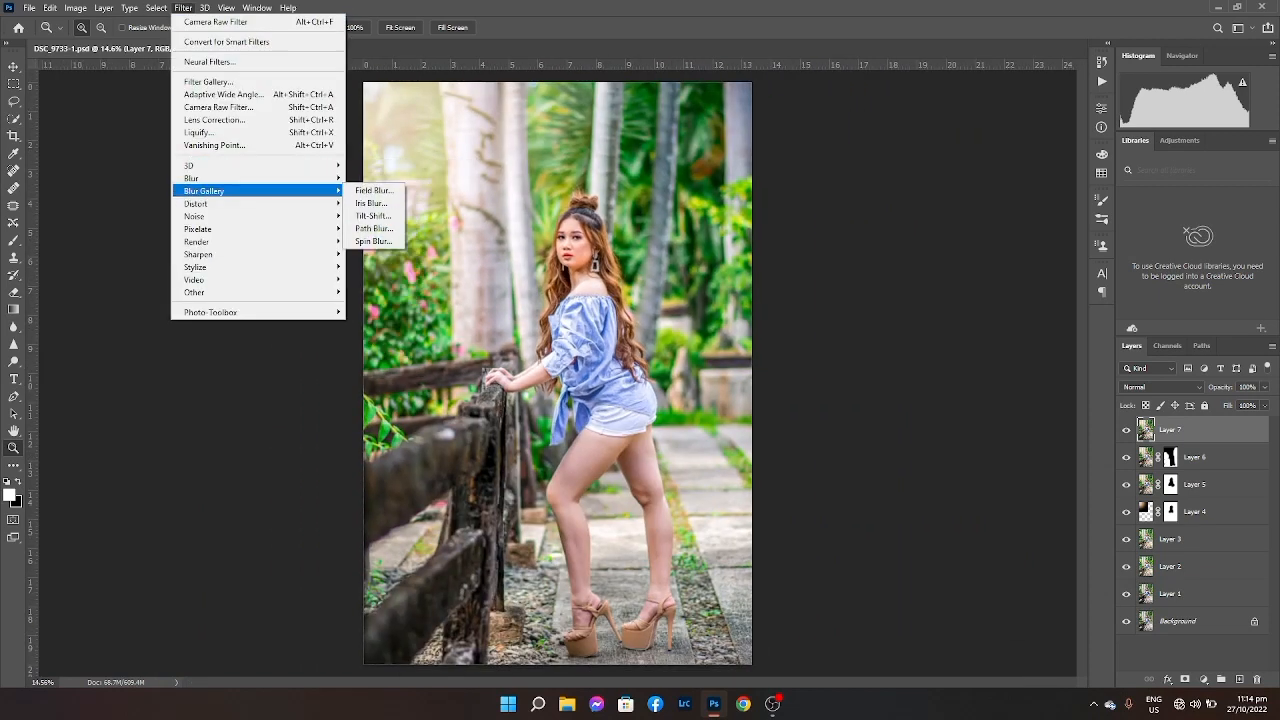
left_click(372, 205)
left_click_drag(567, 373, 590, 355)
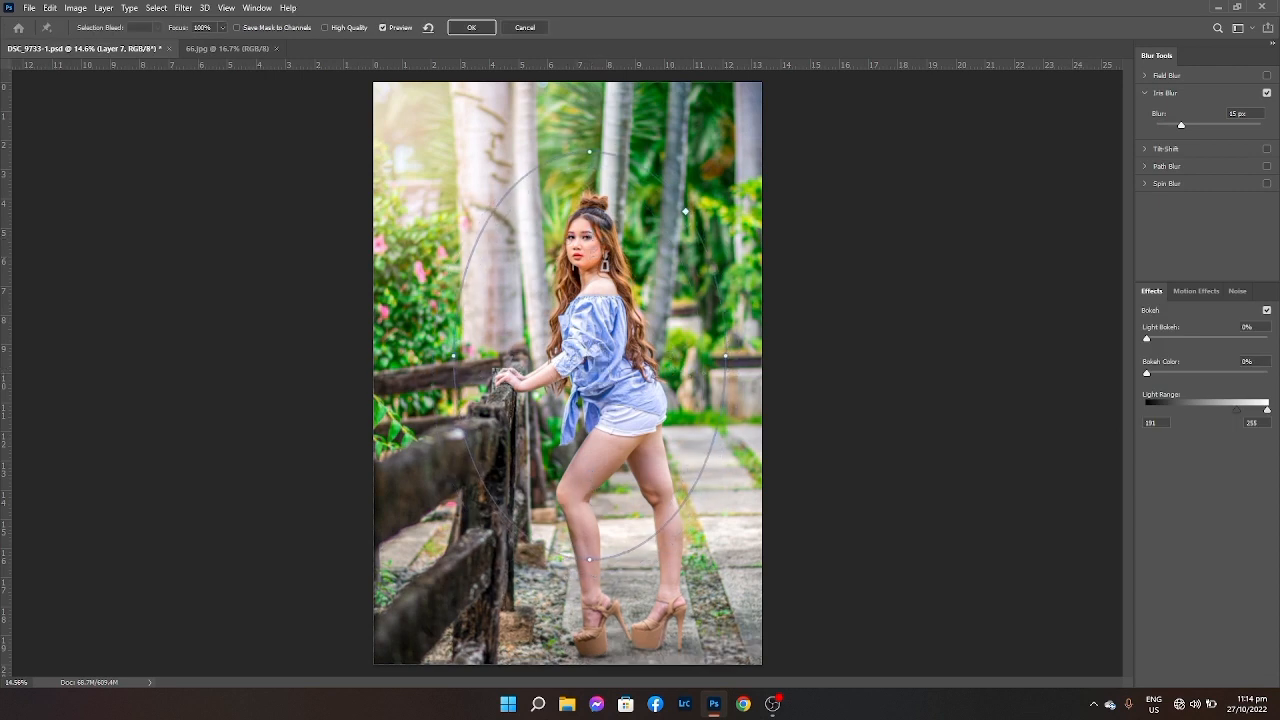
type("25")
Stretch the iris ellipse vertically and recentre it so it encloses the woman, and apply the blur.
left_click_drag(591, 561, 595, 623)
left_click_drag(589, 355, 594, 374)
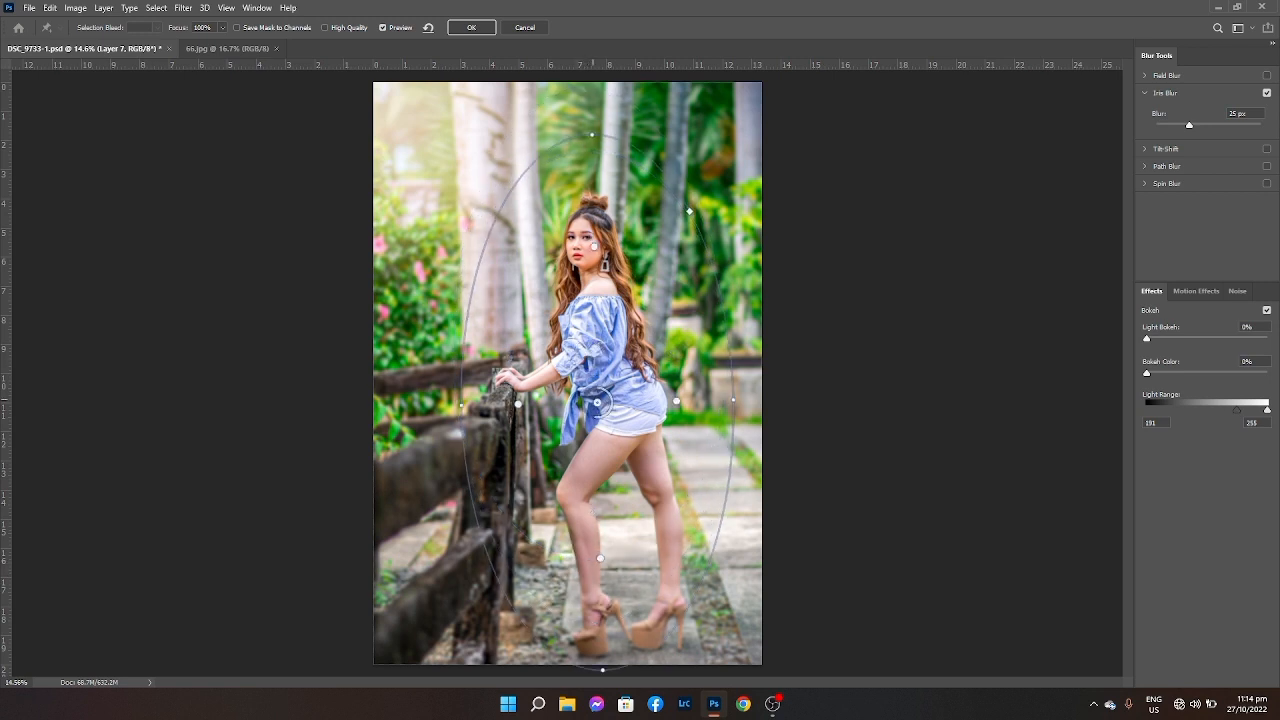
key("Return")
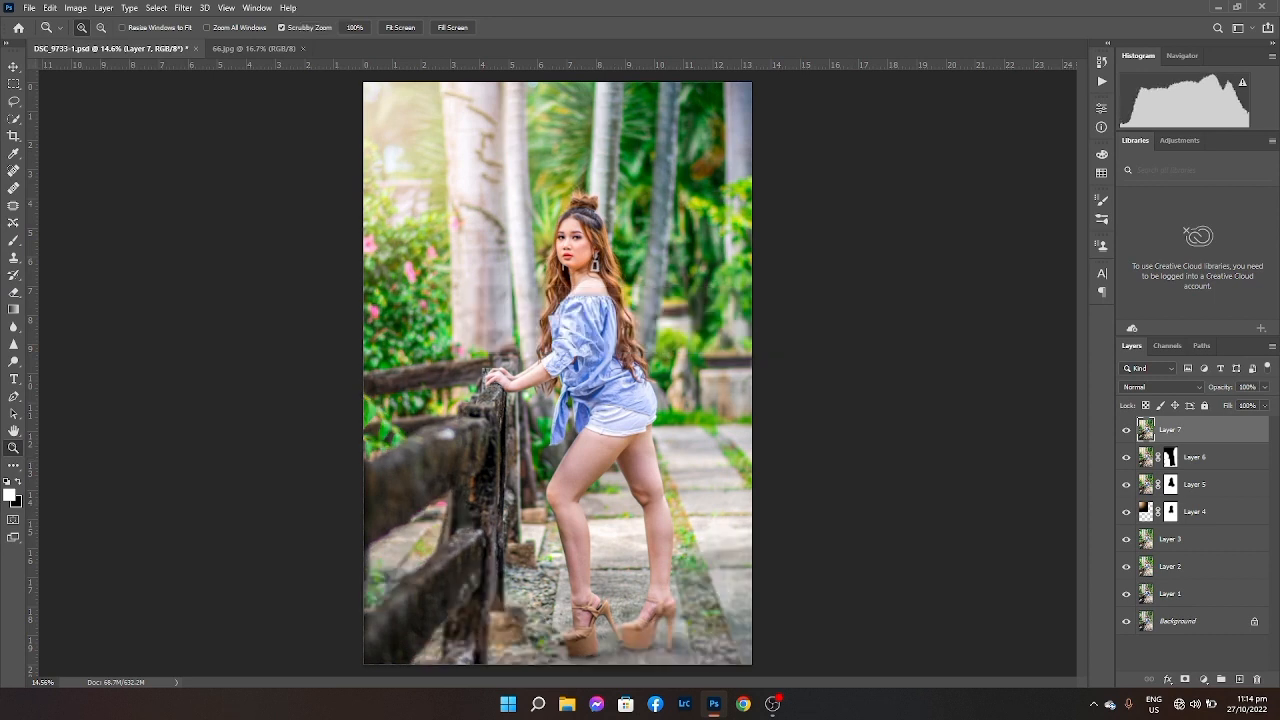
Compare the blurred layer on and off, mask it, and paint away the blur over the woman and foreground in black.
key("ctrl+comma")
key("ctrl+comma")
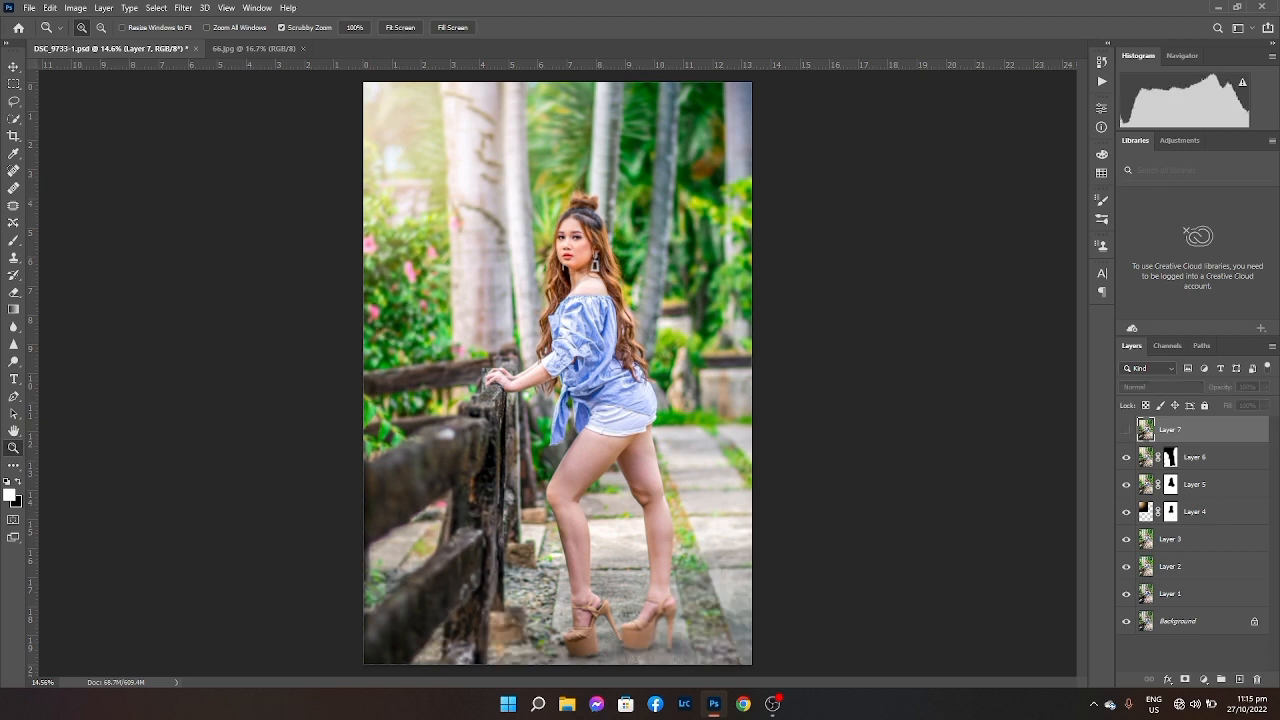
left_click(1185, 679)
key("b")
key("x")
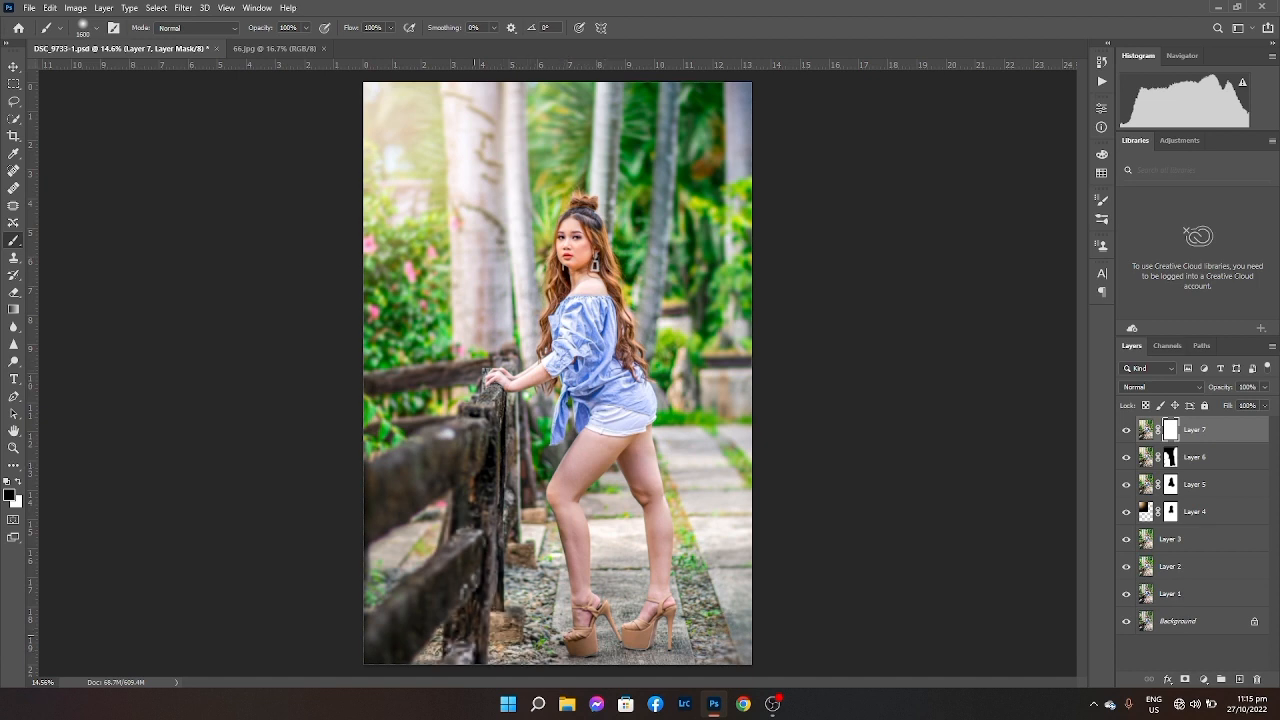
left_click_drag(396, 406, 372, 454)
Merge all visible layers into a new top layer and inspect the portrait up close.
key("ctrl+shift+alt+e")
key("z")
left_click_drag(650, 356, 742, 354)
left_click_drag(610, 235, 610, 355)
left_click_drag(610, 340, 668, 340)
left_click_drag(600, 230, 712, 323)
key("ctrl+0")
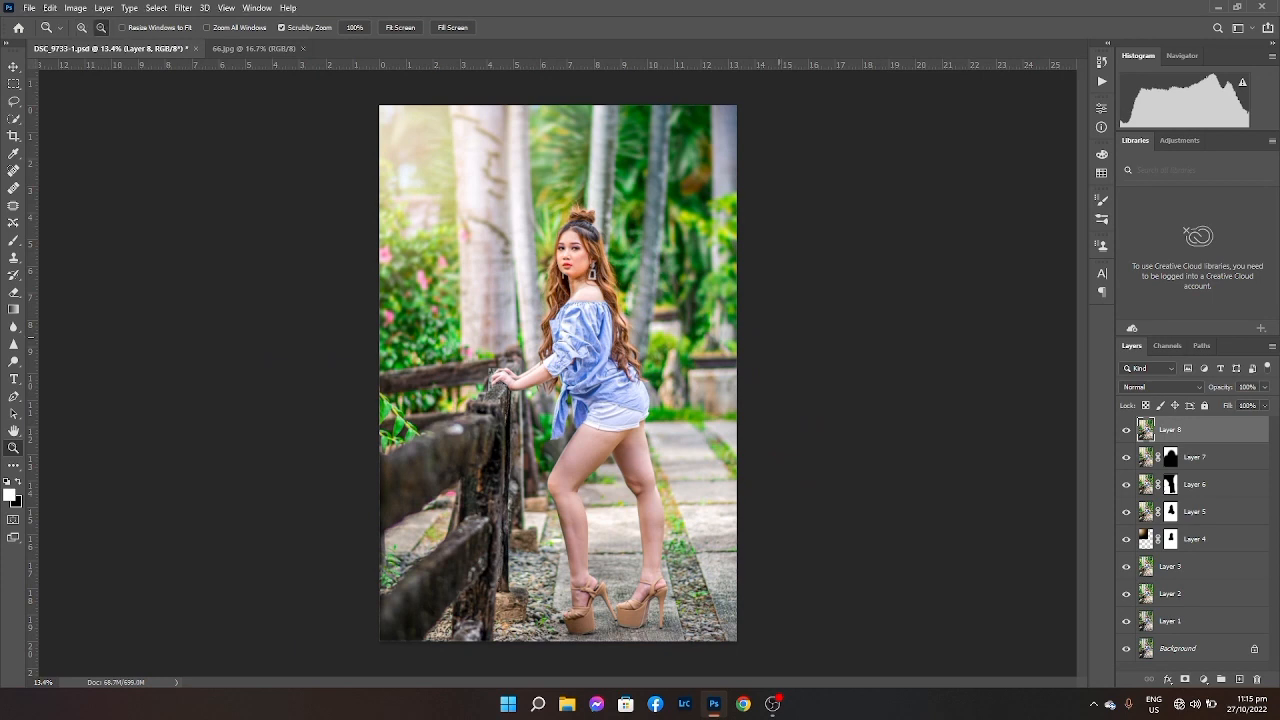
Apply the Oil Paint filter to the new top layer.
left_click(183, 7)
mouse_move(200, 292)
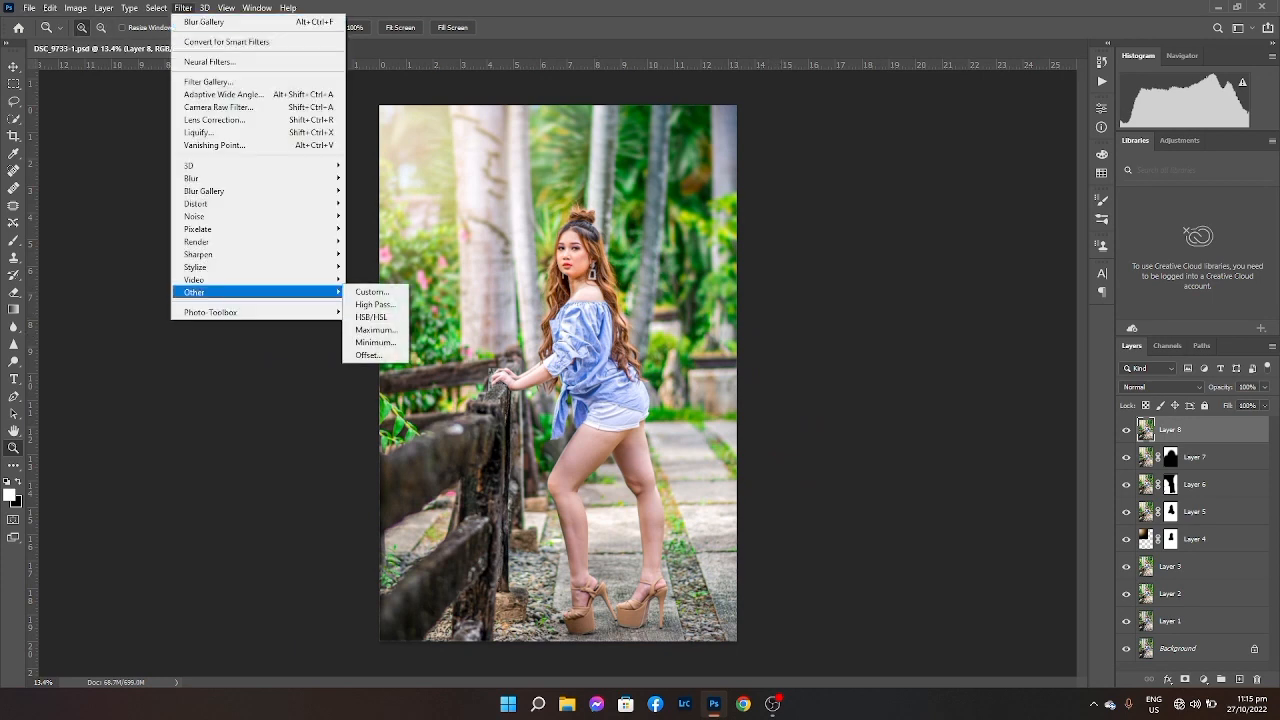
mouse_move(250, 267)
left_click(375, 311)
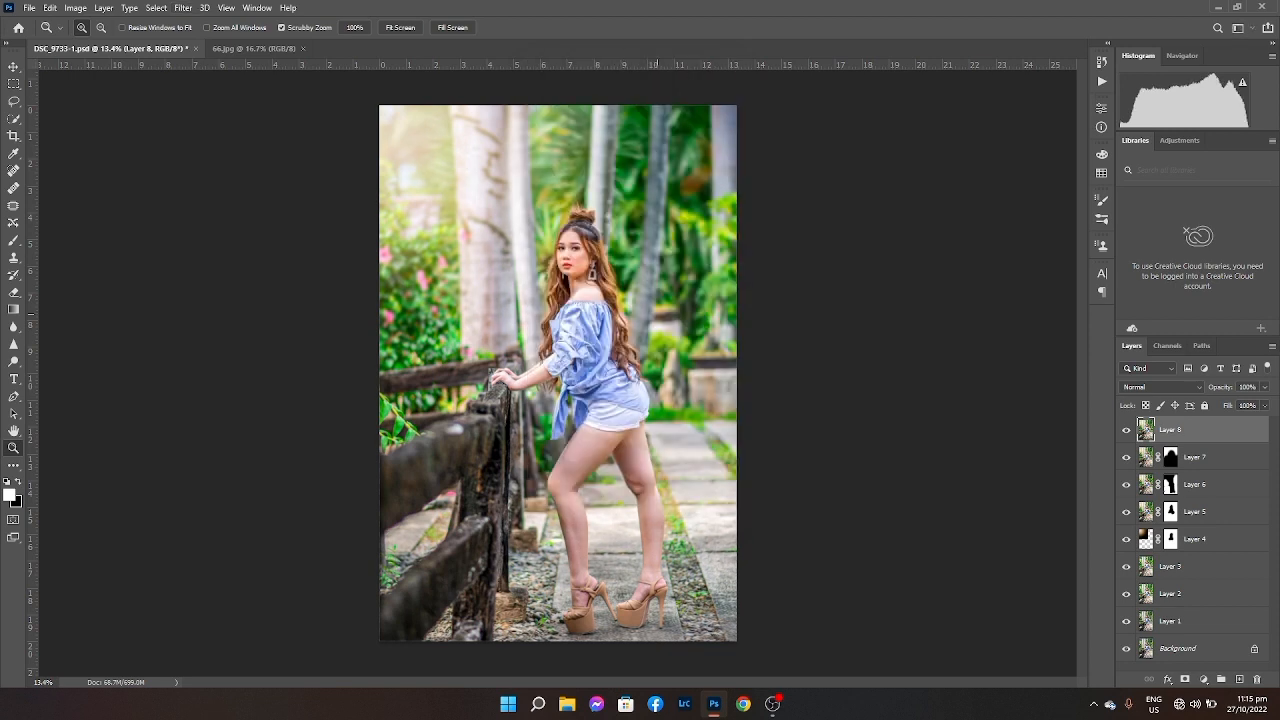
Reduce the oil-painted layer's opacity to 30% and add a white layer mask to it.
left_click_drag(561, 302, 512, 429)
key("3")
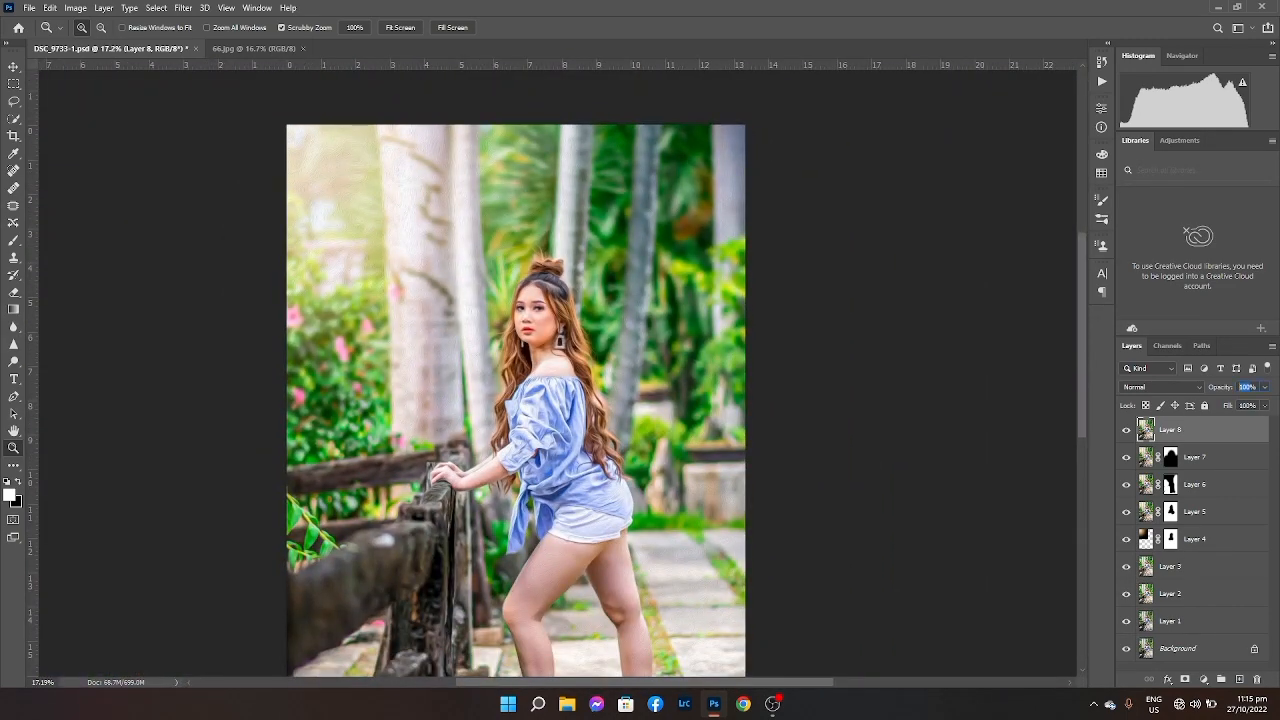
left_click_drag(545, 315, 728, 423)
left_click(1185, 679)
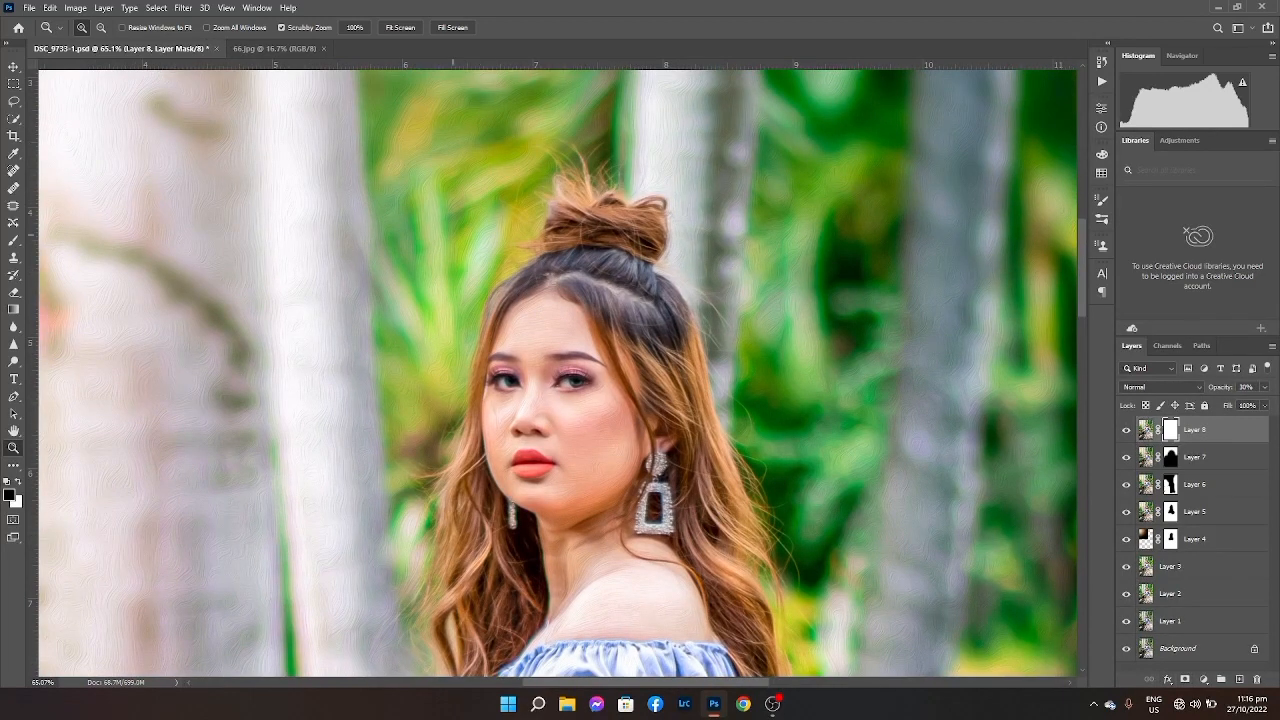
Lower the oil-painted layer's opacity to 20% and check the effect on the whole portrait.
key("b")
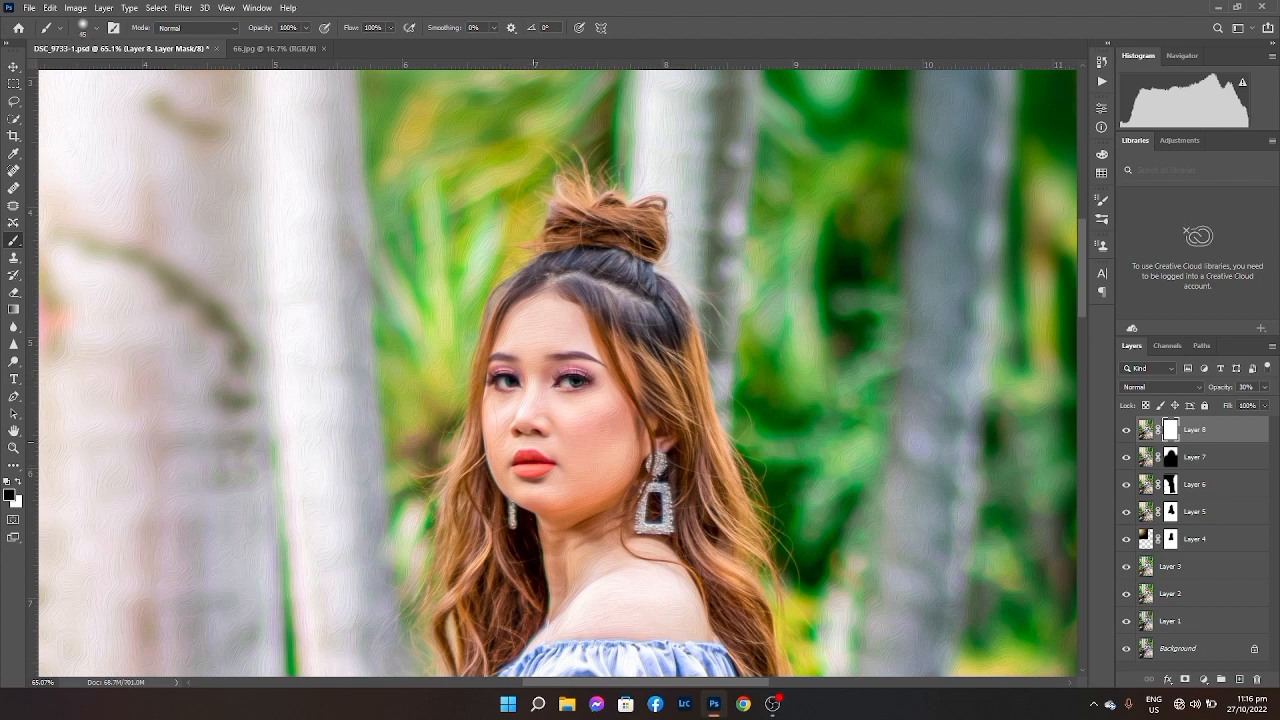
left_click_drag(1226, 387, 1216, 387)
key("z")
left_click_drag(862, 356, 760, 356)
left_click_drag(818, 430, 925, 430)
left_click_drag(724, 246, 707, 520)
left_click_drag(771, 385, 732, 397)
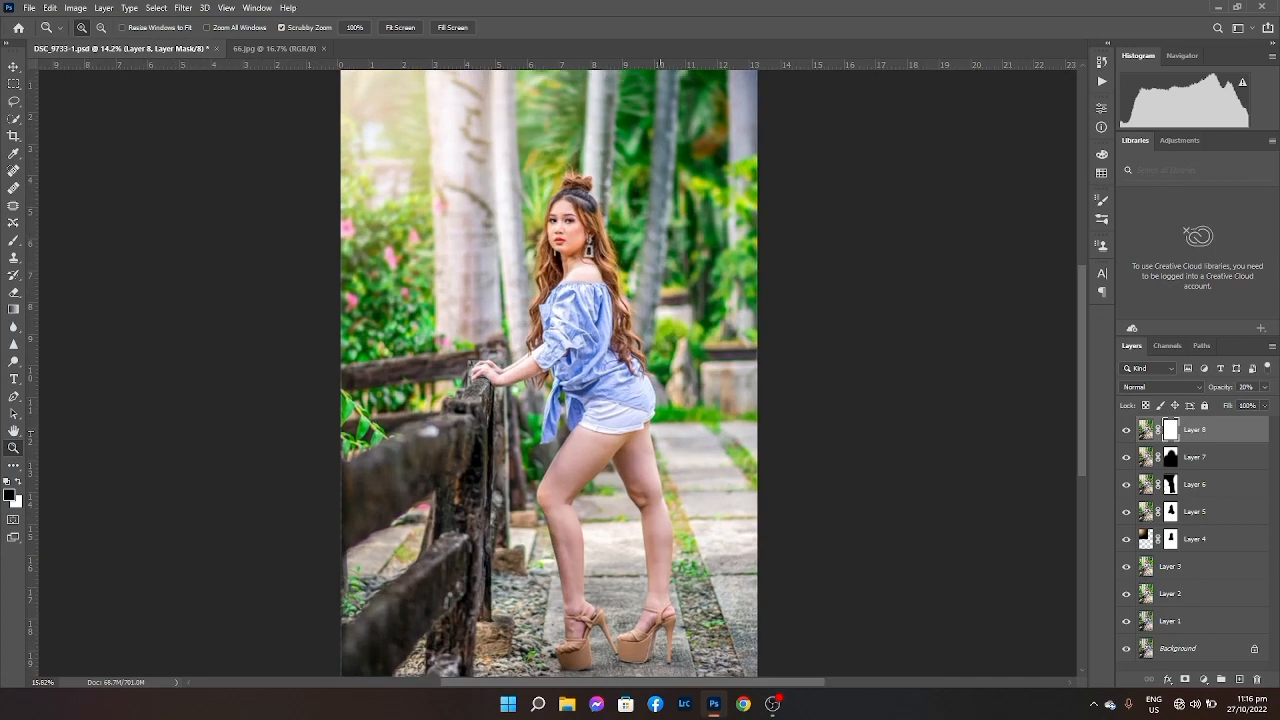
Merge all visible layers into a new top layer and put every layer above the background into a single group.
key("ctrl+shift+alt+e")
left_click_drag(808, 423, 774, 425)
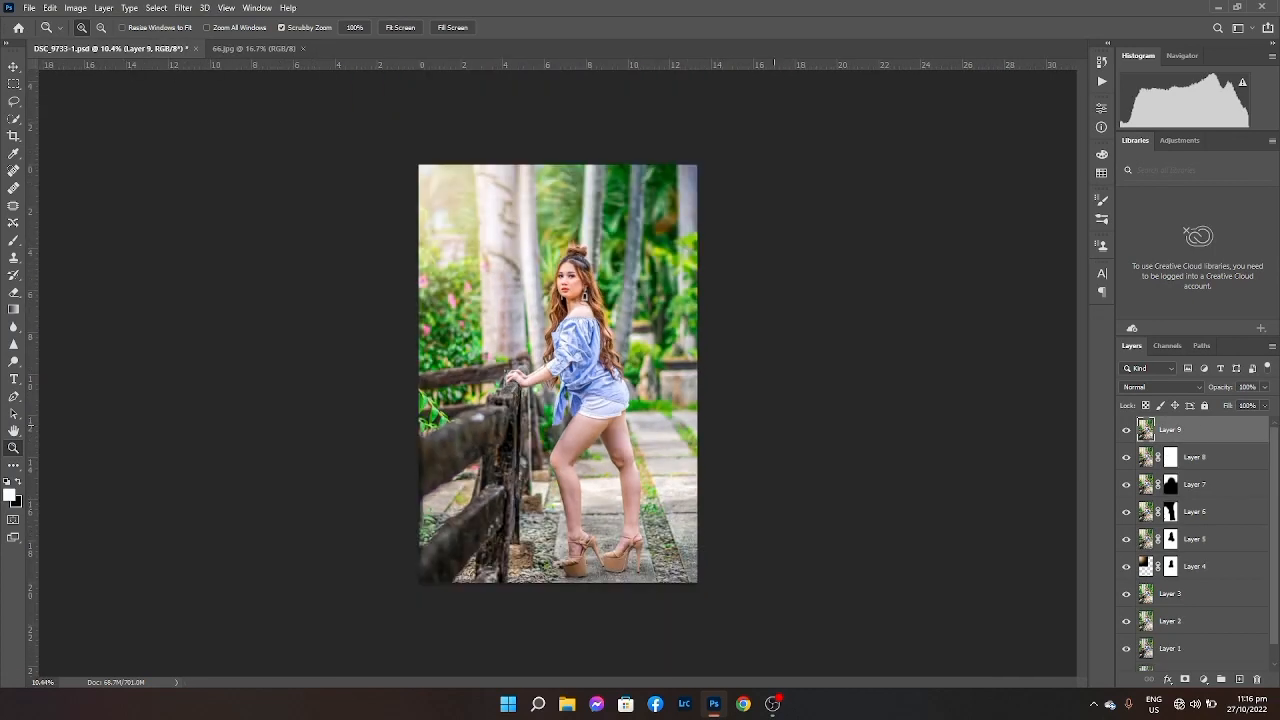
scroll(1195, 543, "down", 1)
scroll(1195, 543, "up", 1)
scroll(1195, 543, "down", 1)
scroll(1195, 543, "up", 1)
scroll(1195, 543, "down", 1)
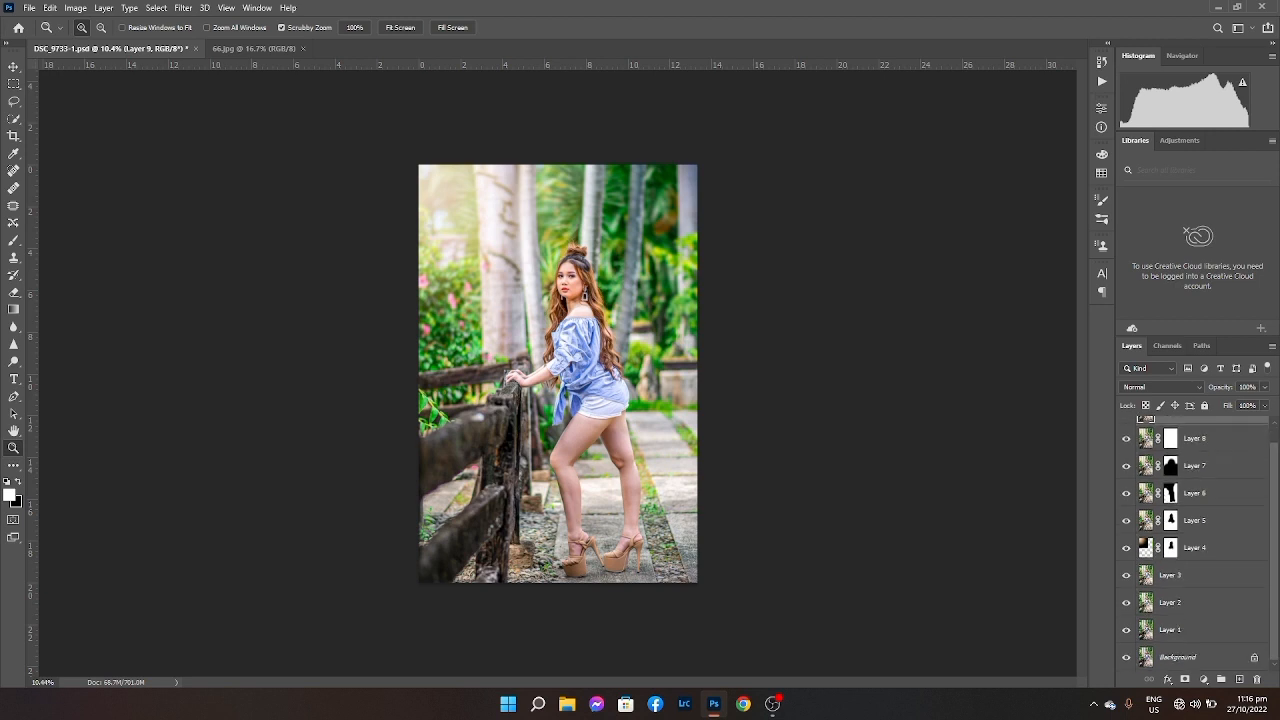
key("ctrl+alt+a")
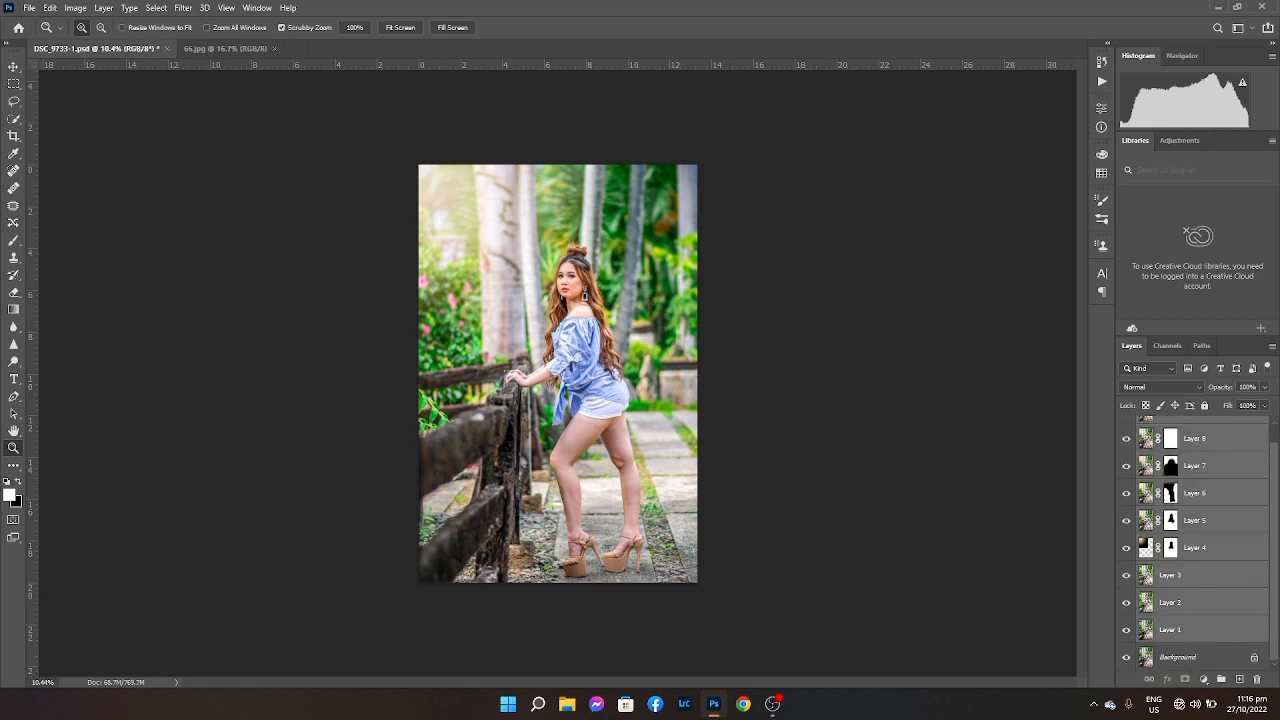
left_click(1221, 679)
left_click(1221, 679)
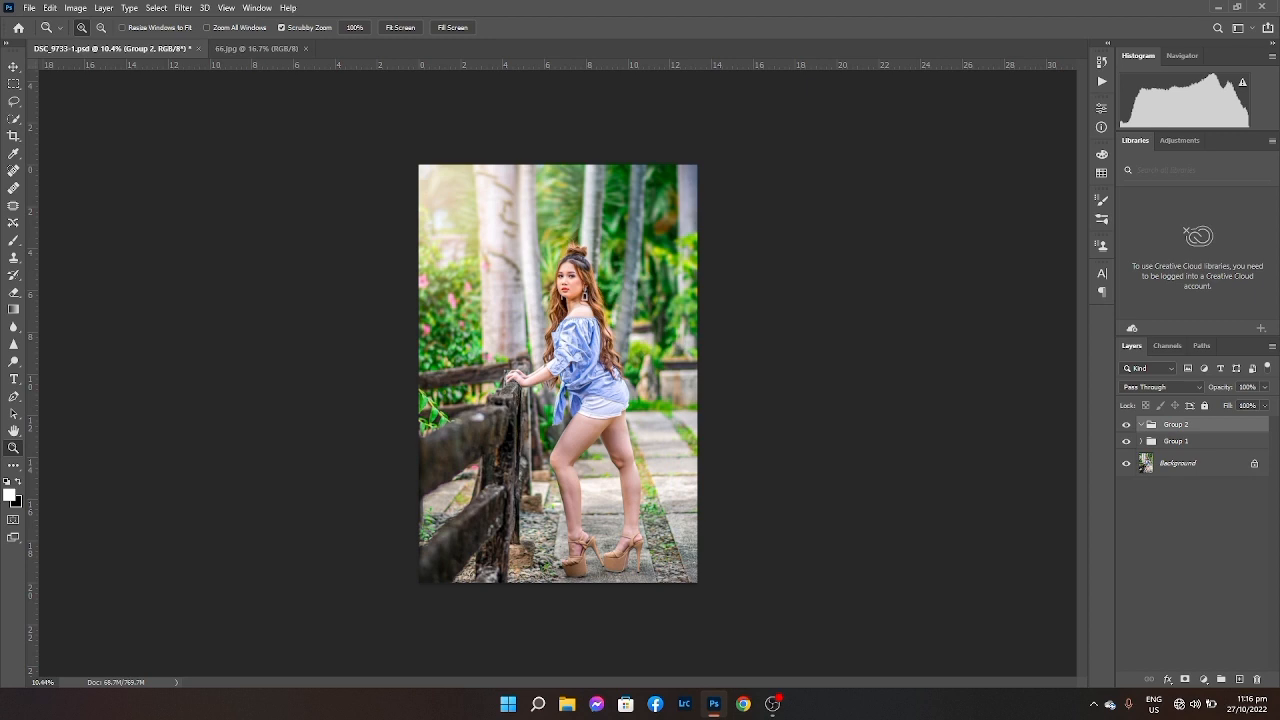
key("ctrl+z")
Compare the portrait before and after editing by switching the layer group's visibility off and on.
left_click(1126, 425)
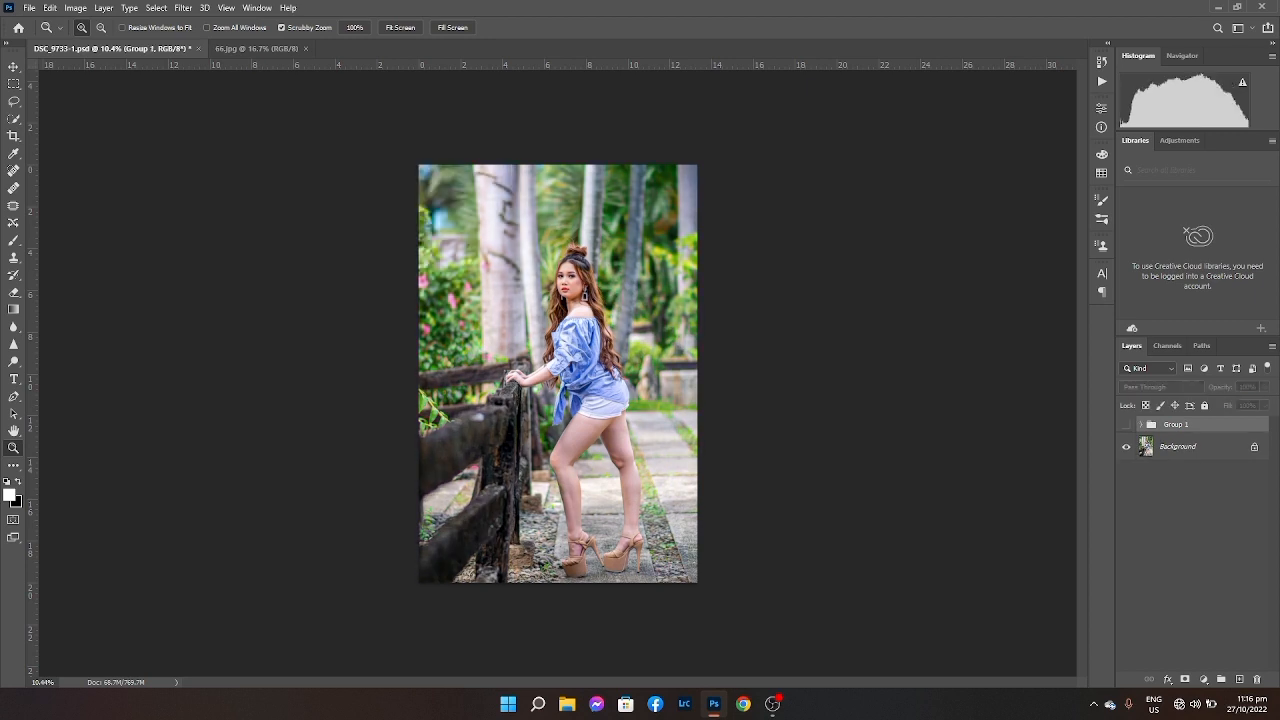
scroll(557, 373, "up", 3)
scroll(557, 373, "down", 2)
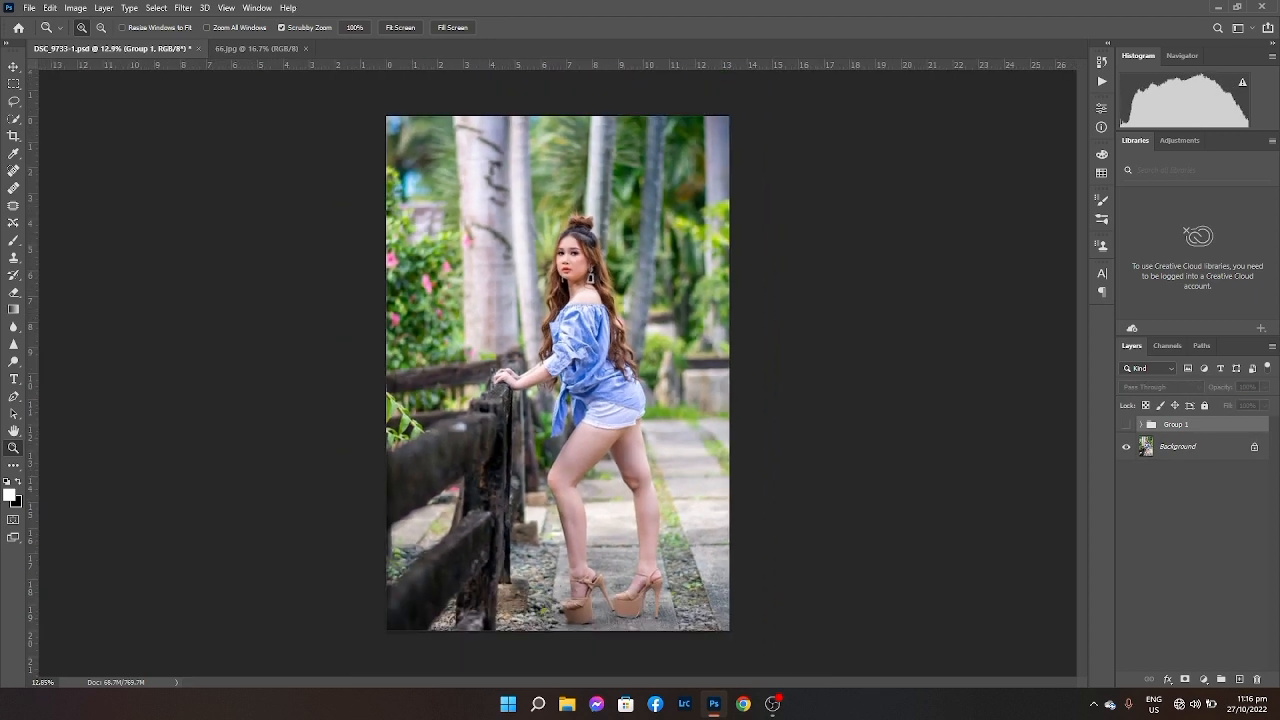
left_click(1126, 425)
left_click(1126, 425)
left_click(1126, 425)
left_click(1126, 425)
left_click(1126, 425)
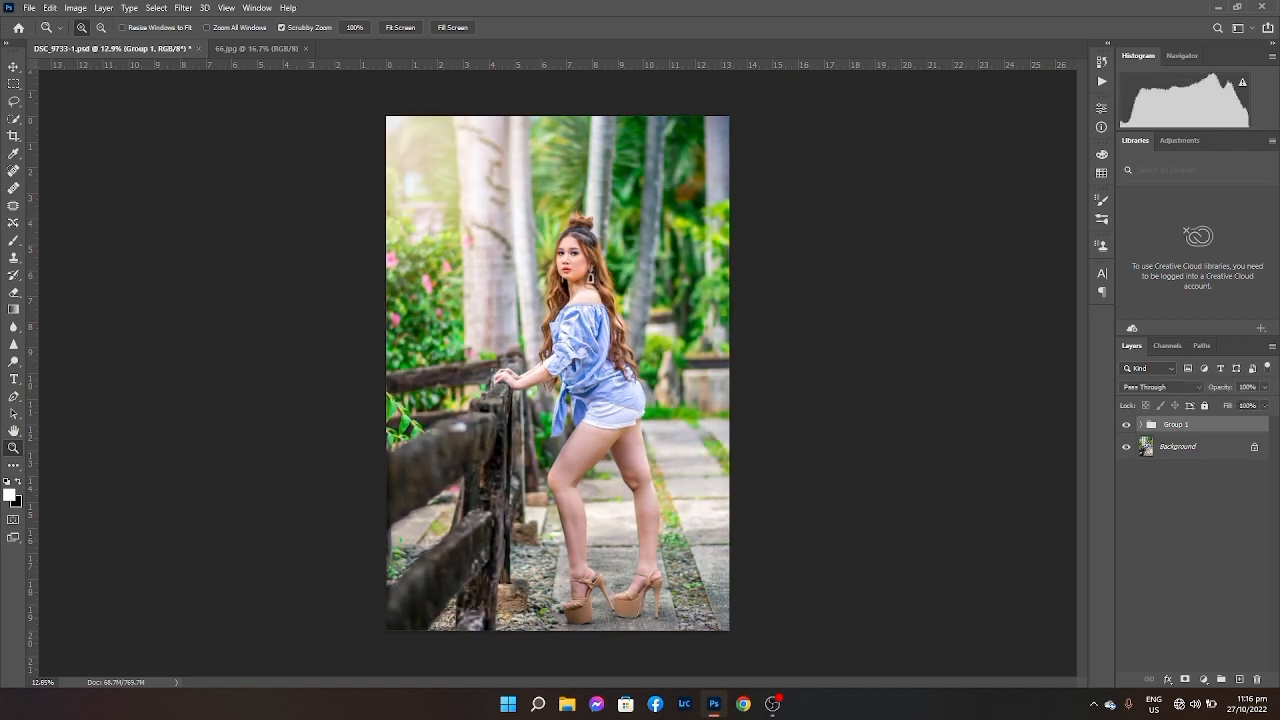
left_click(1126, 425)
left_click(1126, 425)
left_click(1126, 425)
left_click(1126, 425)
Flatten the image and resize it proportionally to a height of 2048 pixels.
right_click(1150, 446)
left_click(1190, 572)
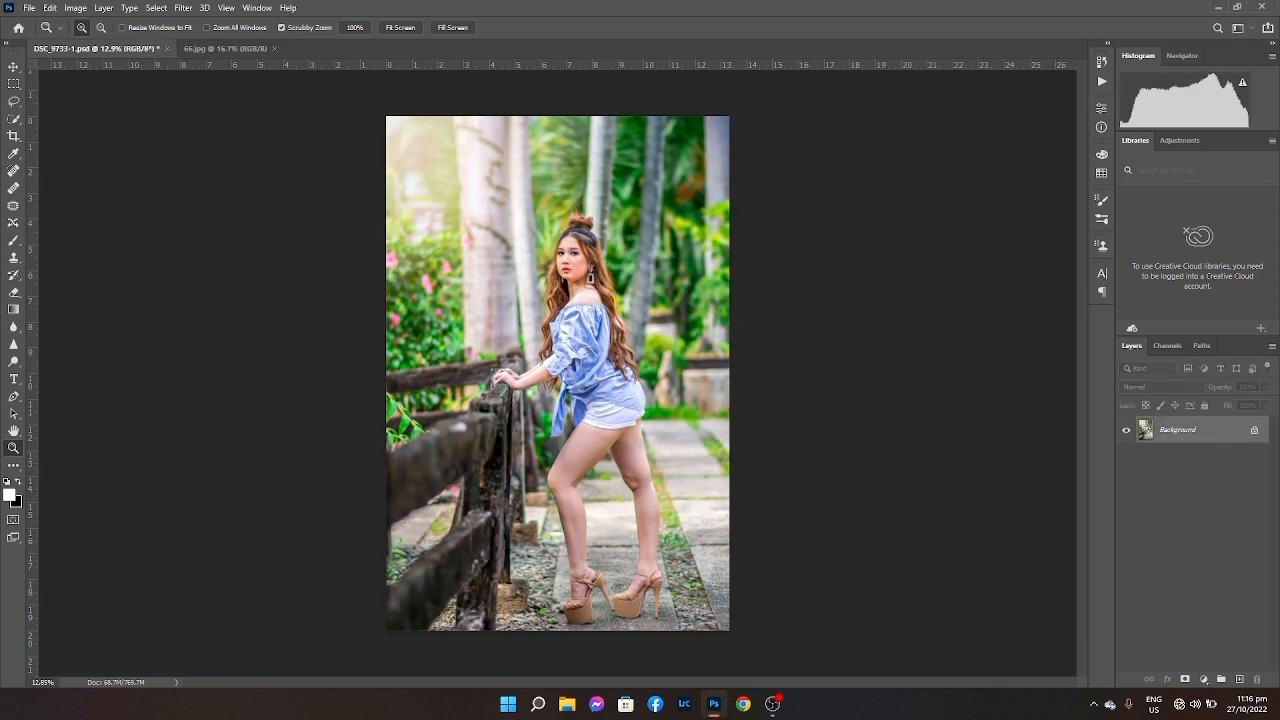
key("ctrl+alt+i")
key("Tab")
key("Tab")
key("shift+Tab")
type("2048")
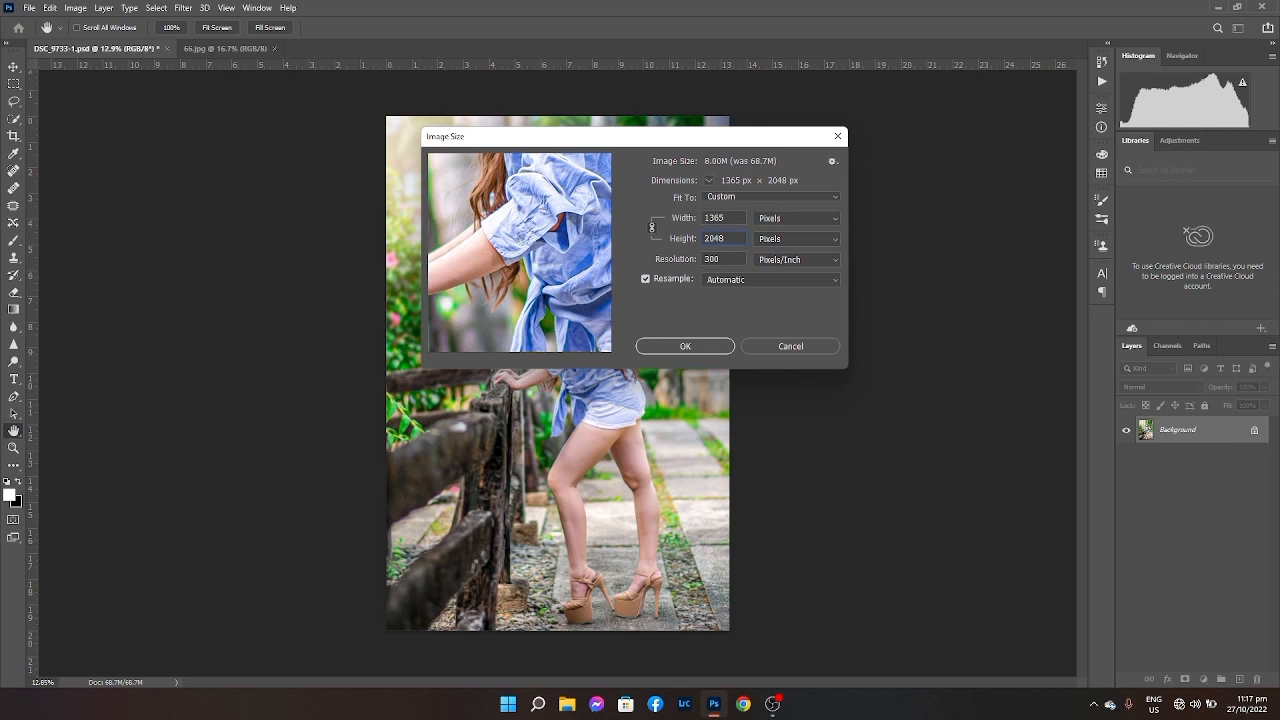
key("Return")
key("z")
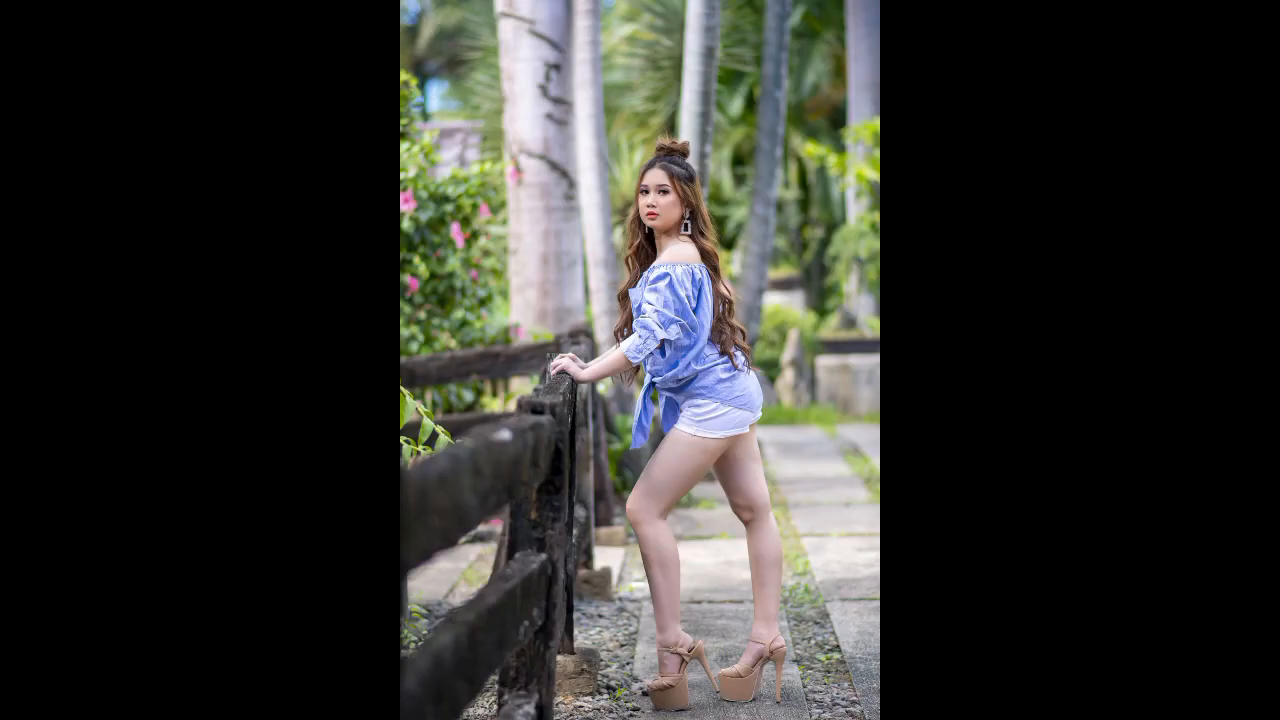